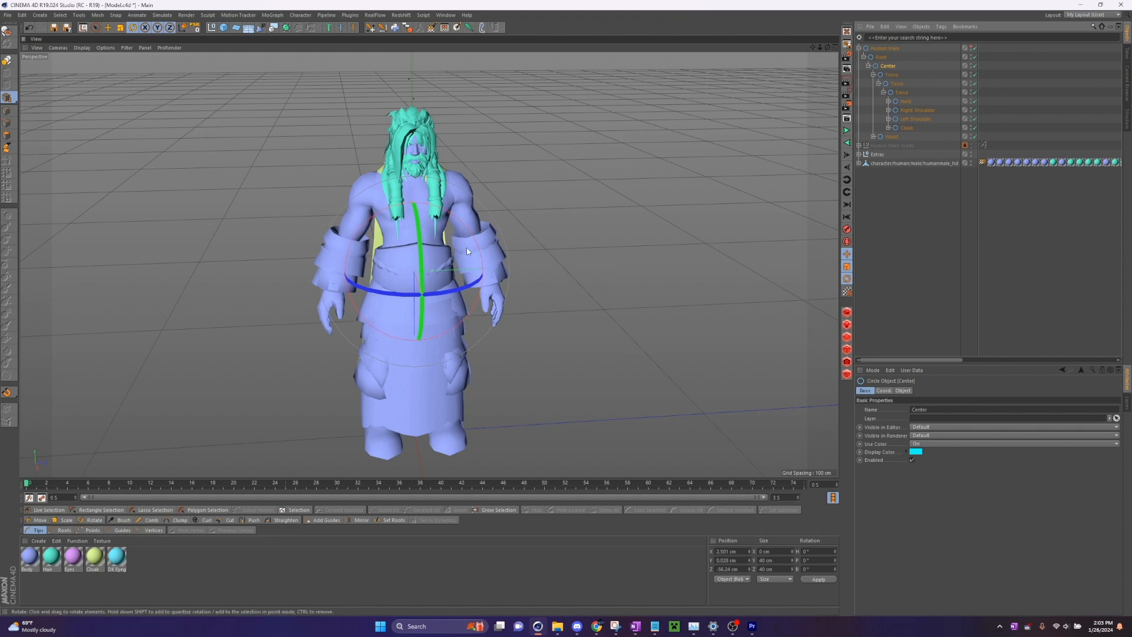
# - Test-rotate the Center control and the outer Right Shoulder control, undoing the rotations
pyautogui.moveTo(467, 251); pyautogui.dragTo(252, 117)
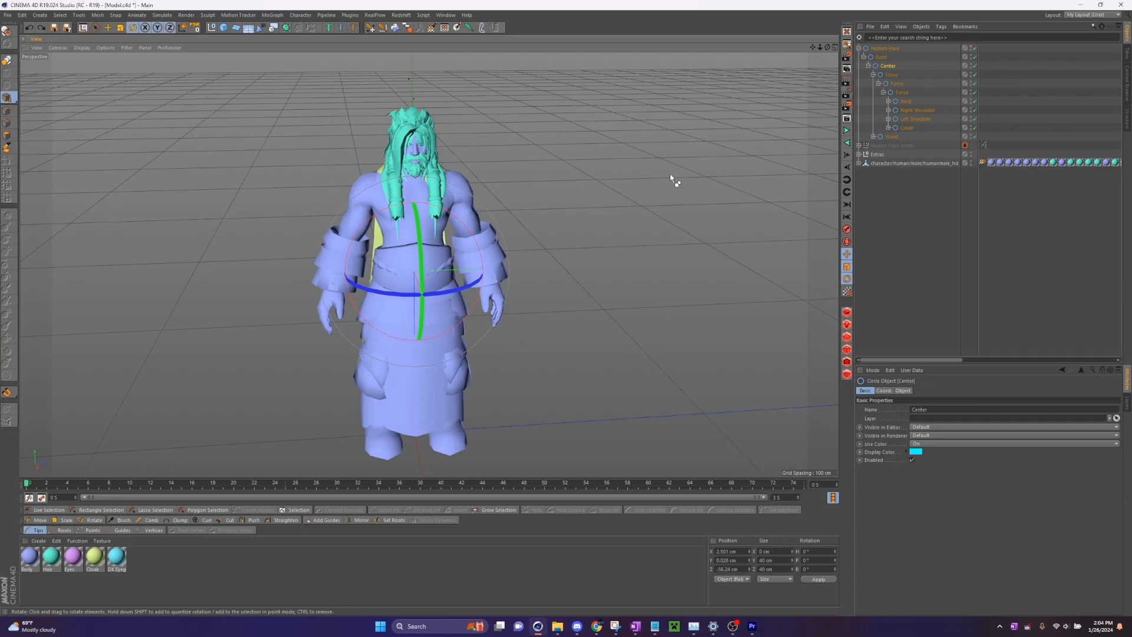
pyautogui.click(918, 111)
pyautogui.scroll(6, 391, 171)
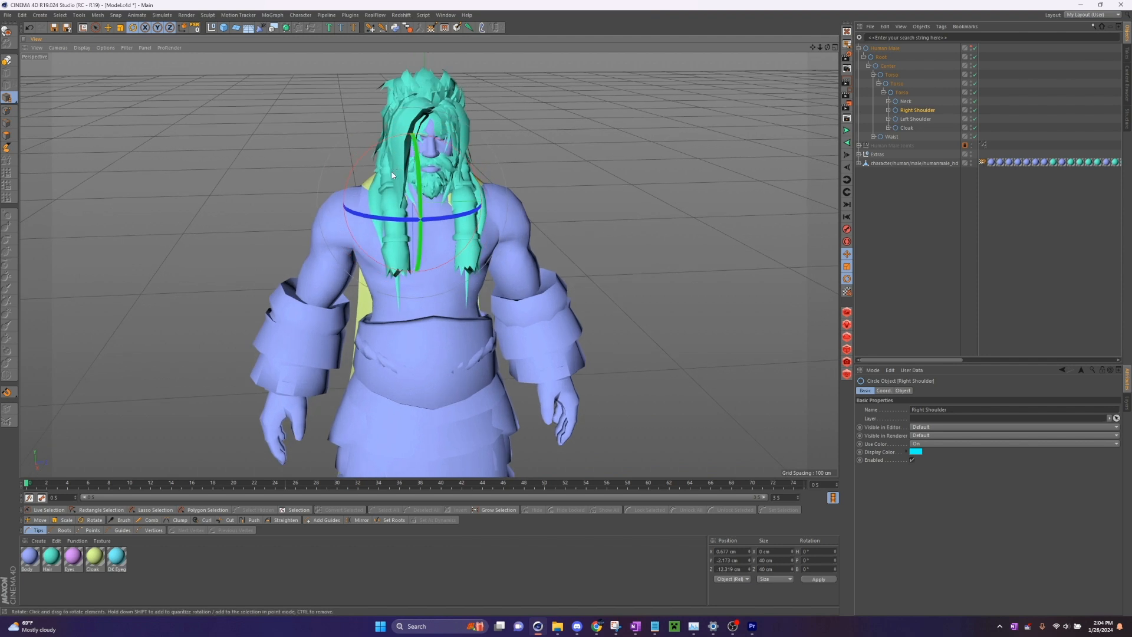
pyautogui.moveTo(392, 176); pyautogui.dragTo(465, 154)
pyautogui.hotkey('ctrl', 'z')
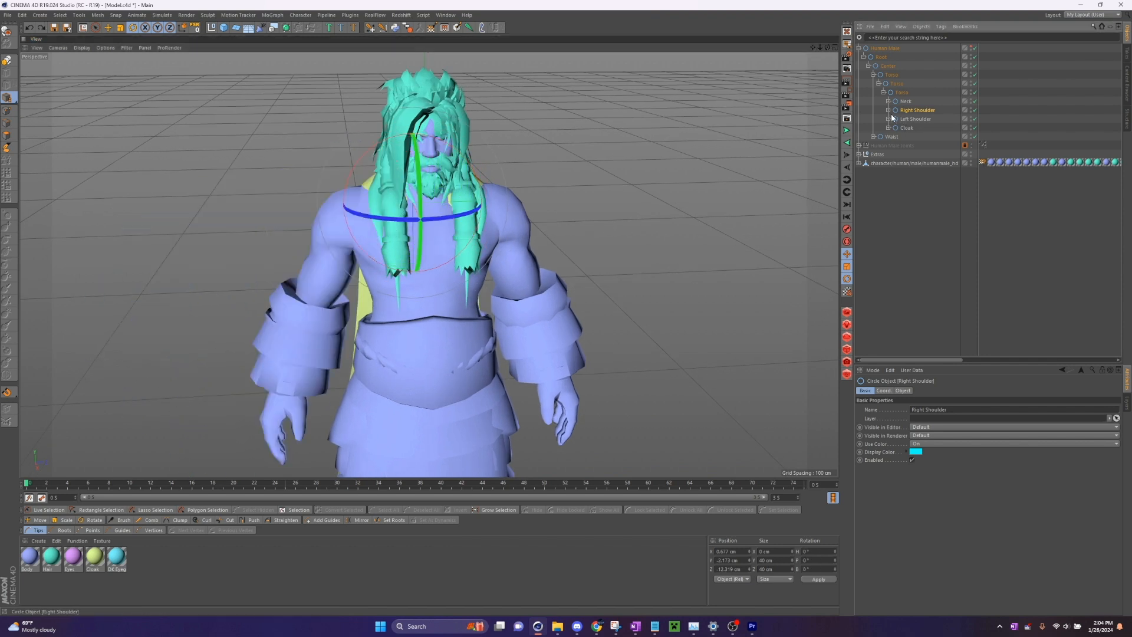
# - Expand the Right Shoulder hierarchy and test-rotate the Right Elbow control, undoing the rotation
pyautogui.click(889, 111)
pyautogui.click(924, 127)
pyautogui.moveTo(412, 203); pyautogui.dragTo(290, 277)
pyautogui.hotkey('ctrl', 'z')
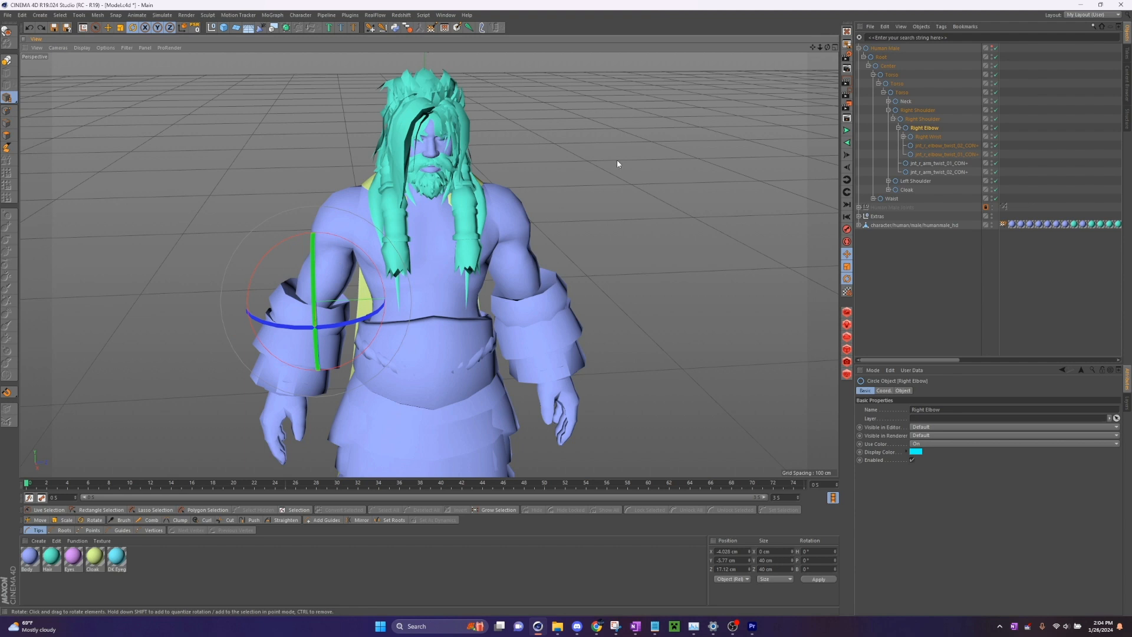
pyautogui.keyDown('alt'); pyautogui.moveTo(618, 164); pyautogui.dragTo(769, 181); pyautogui.keyUp('alt')
pyautogui.scroll(3, 772, 44)
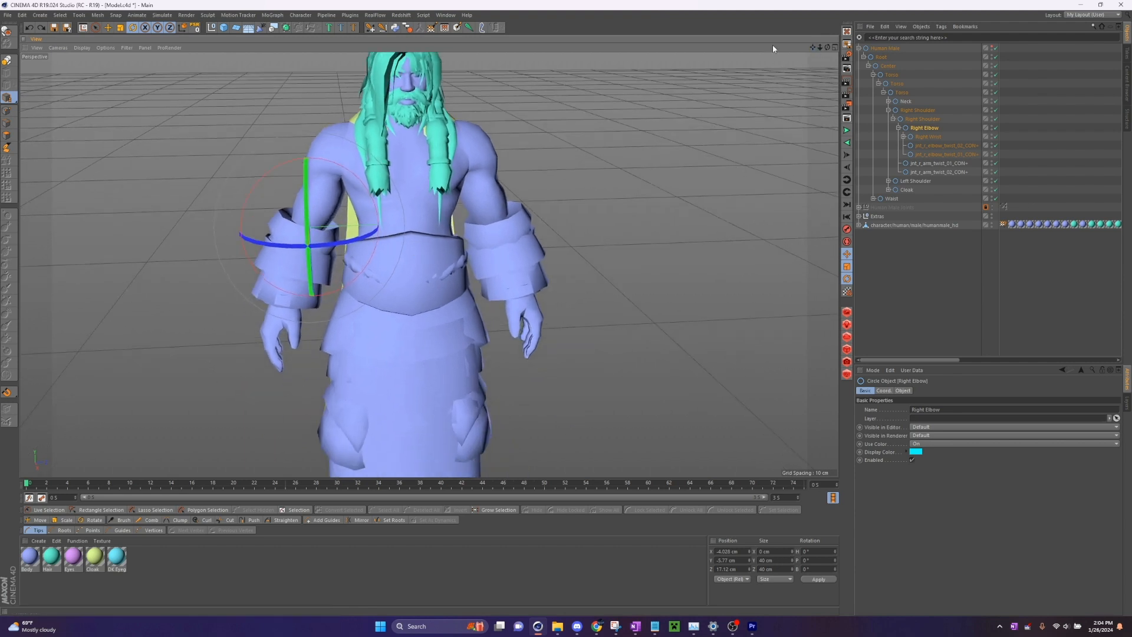
pyautogui.click(108, 27)
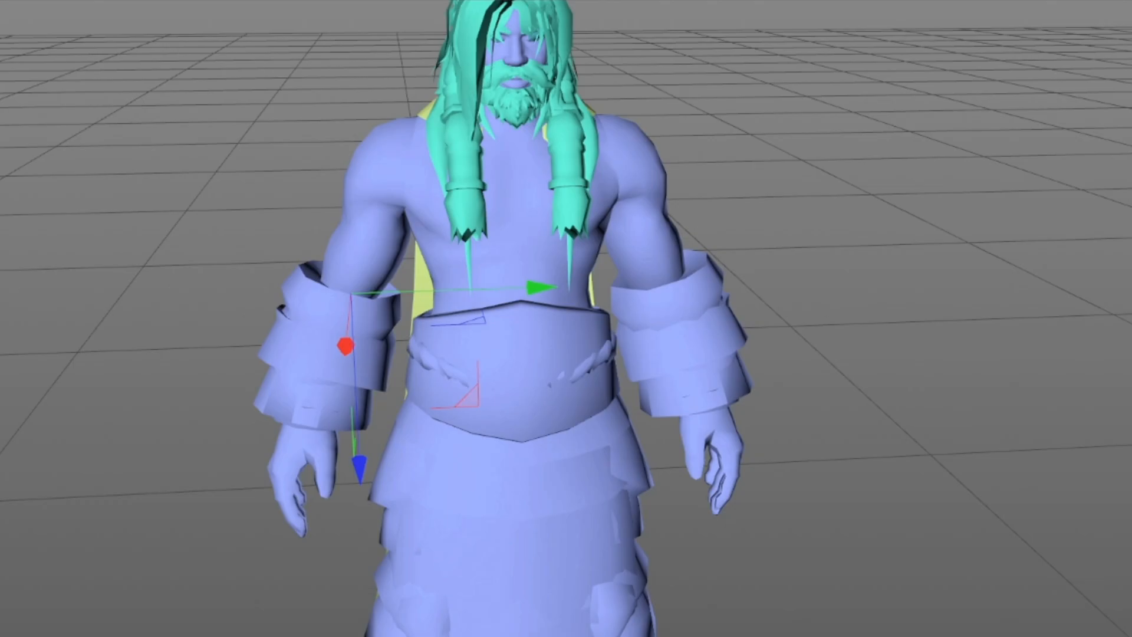
pyautogui.click(921, 239)
pyautogui.click(889, 110)
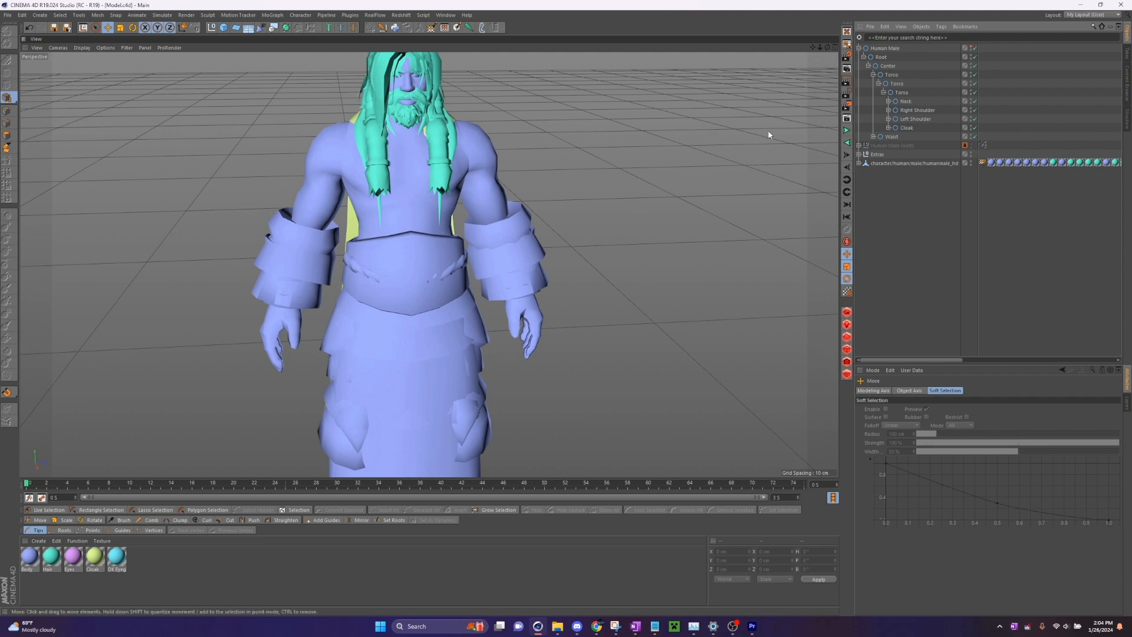
pyautogui.moveTo(815, 49); pyautogui.dragTo(815, 105)
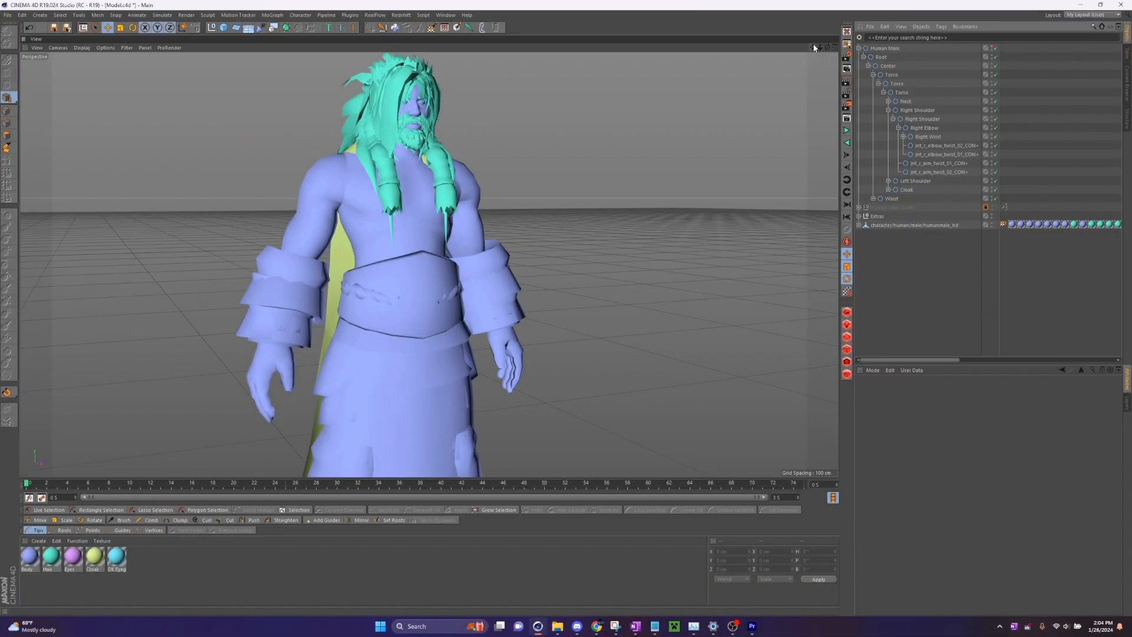
pyautogui.moveTo(828, 46)
pyautogui.mouseDown()
pyautogui.moveTo(743, 46)
pyautogui.moveTo(841, 29)
pyautogui.mouseUp()
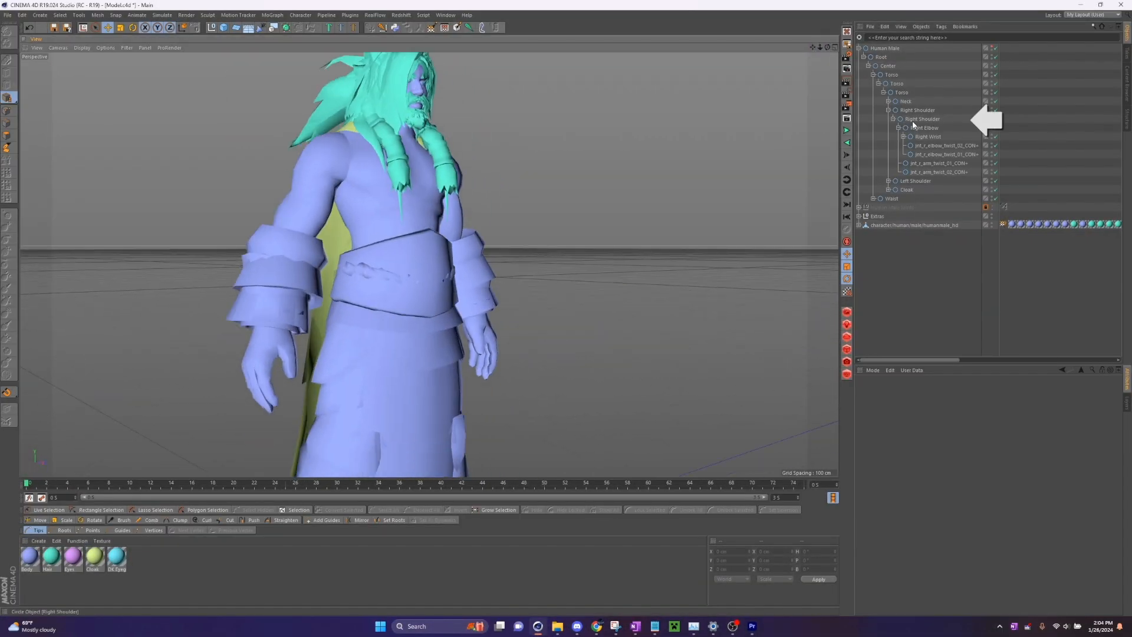
# - Test-rotate the outer Right Shoulder control and undo the rotation
pyautogui.click(921, 119)
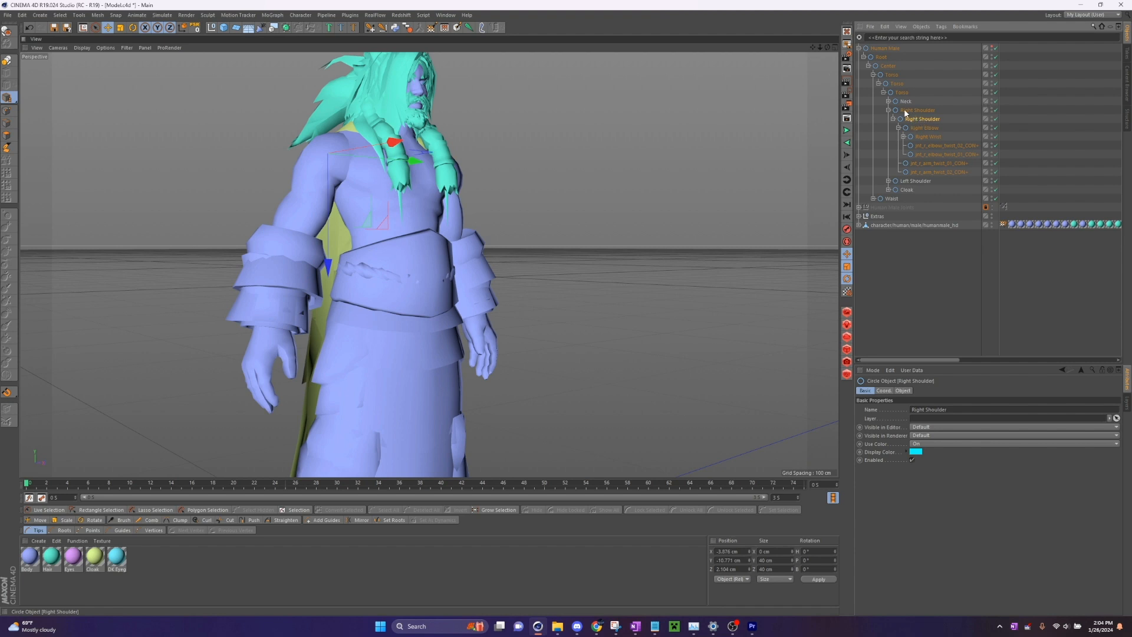
pyautogui.click(909, 111)
pyautogui.click(918, 118)
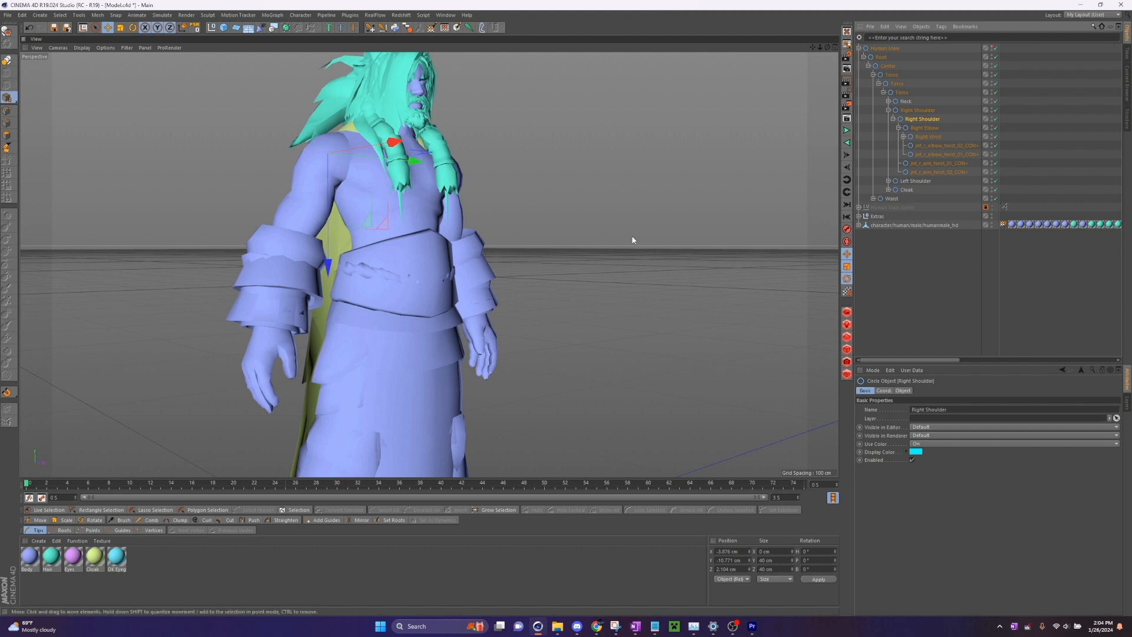
pyautogui.click(911, 110)
pyautogui.press('r')
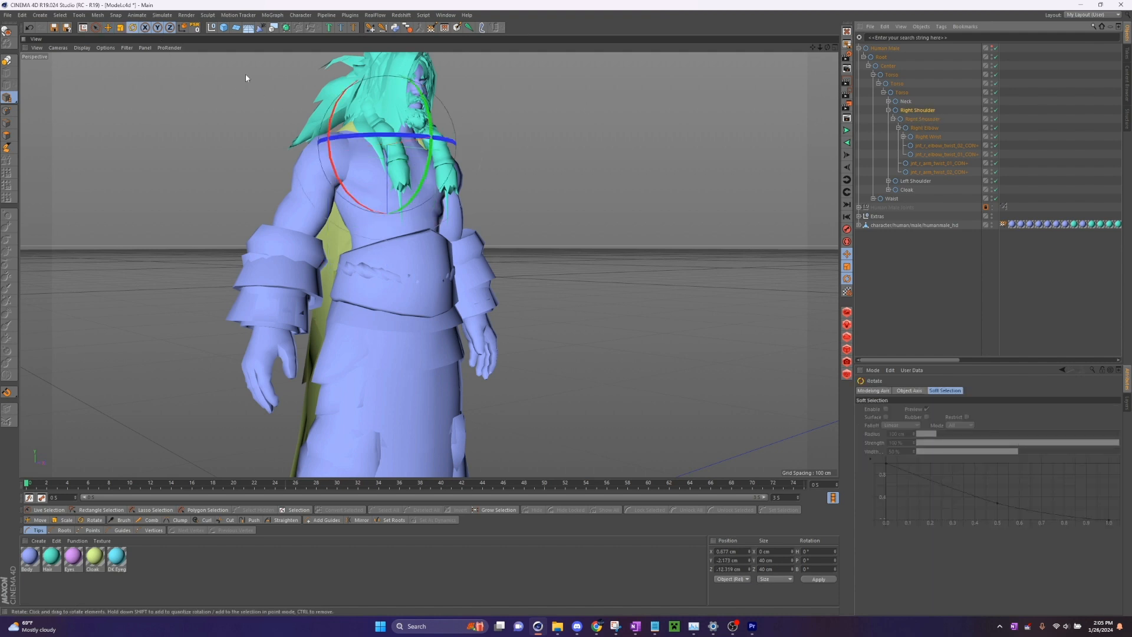
pyautogui.moveTo(336, 106); pyautogui.dragTo(350, 87)
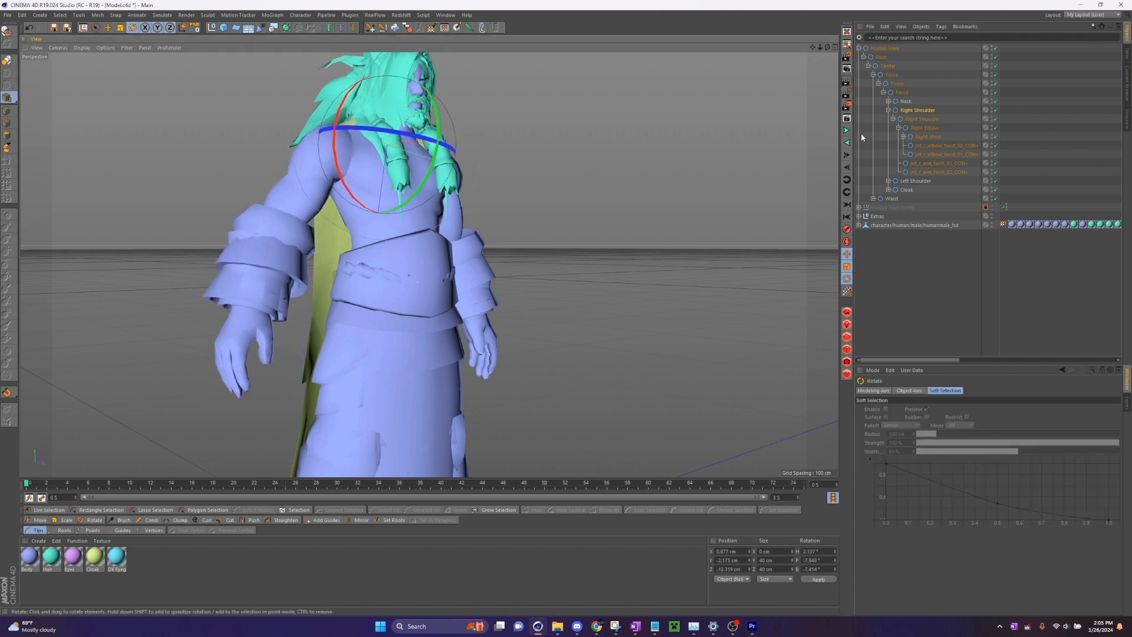
pyautogui.hotkey('ctrl', 'z')
# - Test-rotate the nested Right Shoulder control above the Right Elbow and undo the rotation
pyautogui.click(925, 119)
pyautogui.moveTo(290, 131); pyautogui.dragTo(371, 131)
pyautogui.hotkey('ctrl', 'z')
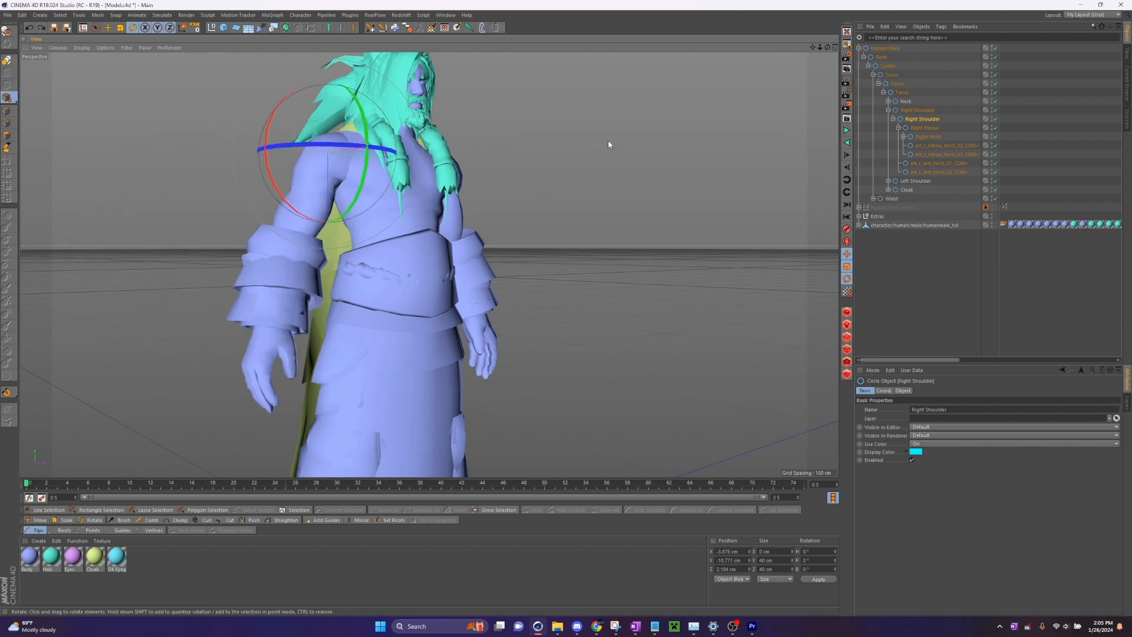
# - Create an IK chain from the nested Right Shoulder to the Right Wrist, test-move its goal and undo that move
pyautogui.keyDown('ctrl'); pyautogui.click(929, 137); pyautogui.keyUp('ctrl')
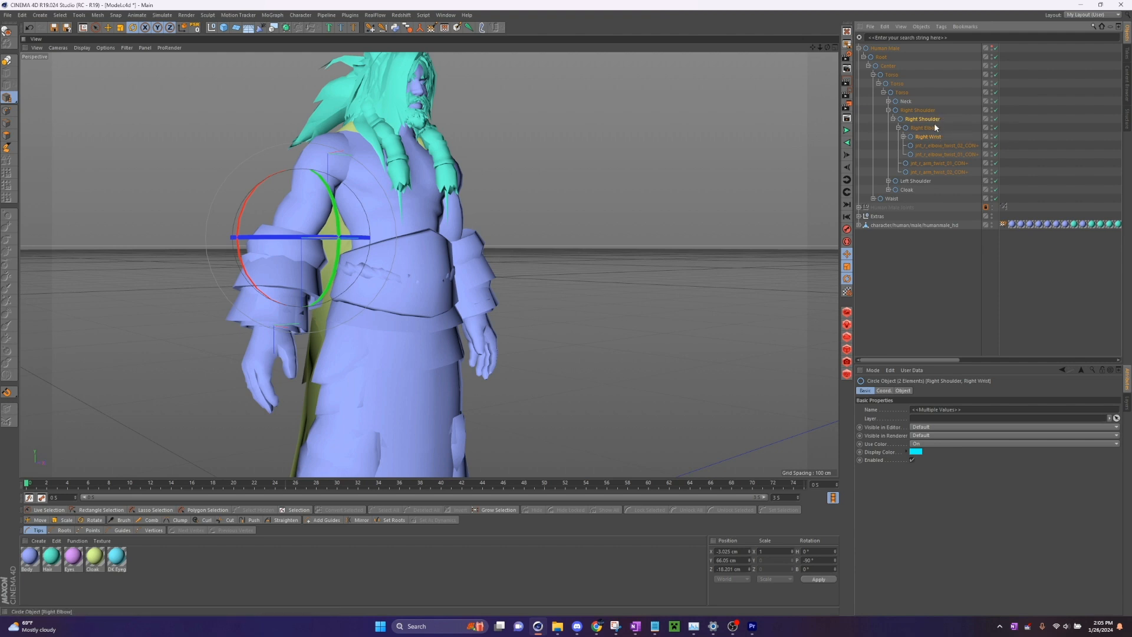
pyautogui.click(369, 28)
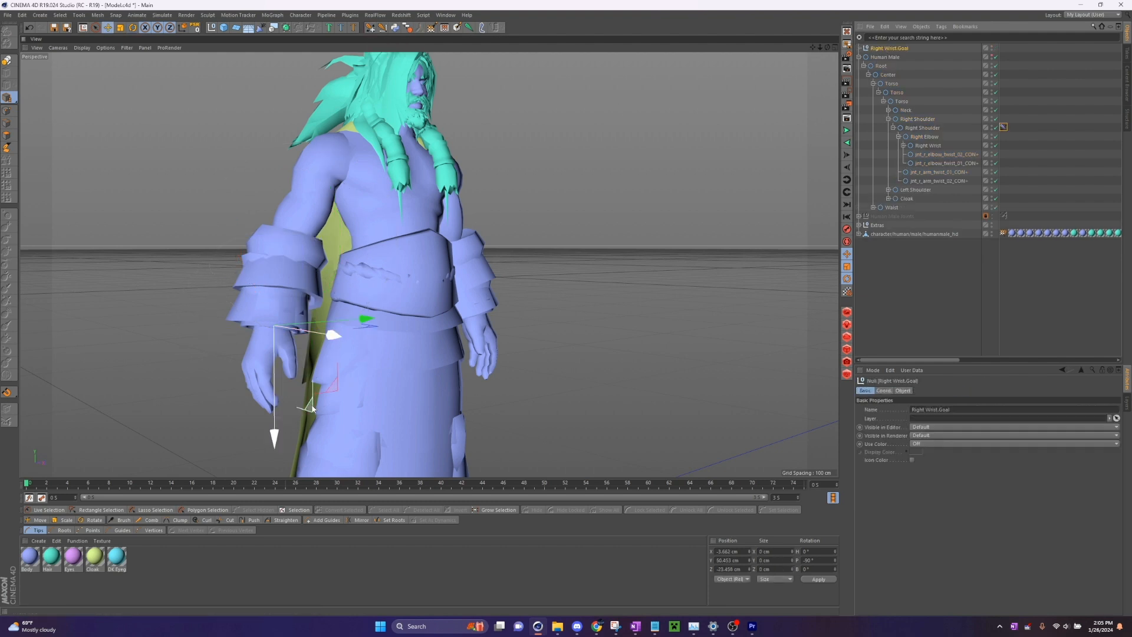
pyautogui.moveTo(313, 407); pyautogui.dragTo(318, 224)
pyautogui.hotkey('ctrl', 'z')
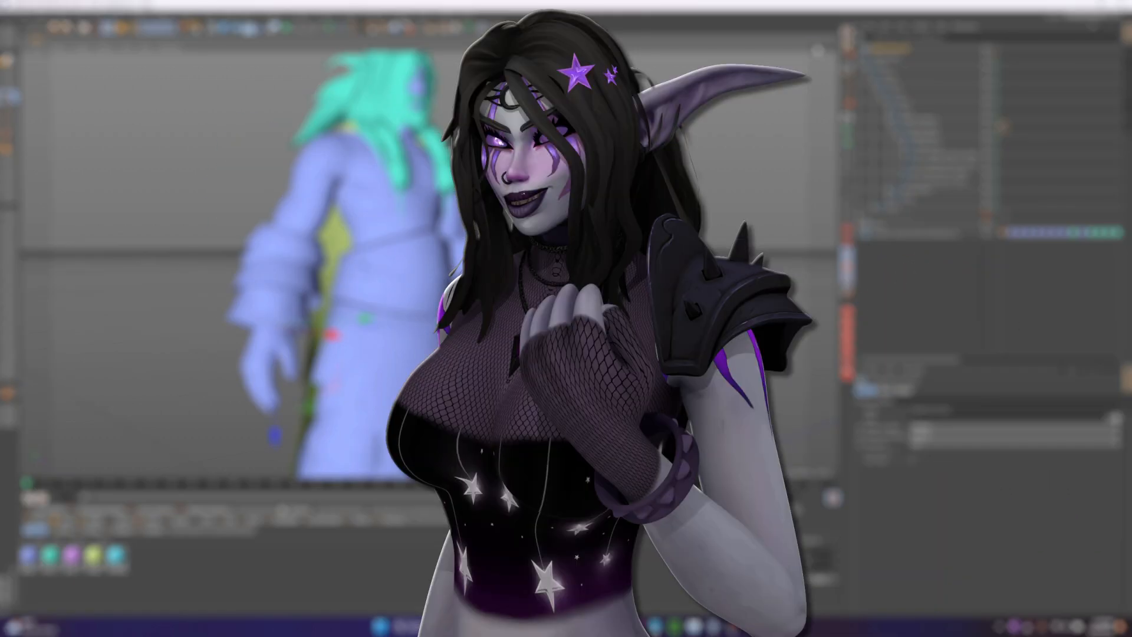
# - Create a separate circle controller for the Right Wrist, outside the Human Male hierarchy, and link the wrist to it with a constraint
pyautogui.keyDown('alt'); pyautogui.moveTo(766, 118); pyautogui.dragTo(773, 86, button='middle'); pyautogui.keyUp('alt')
pyautogui.click(952, 140)
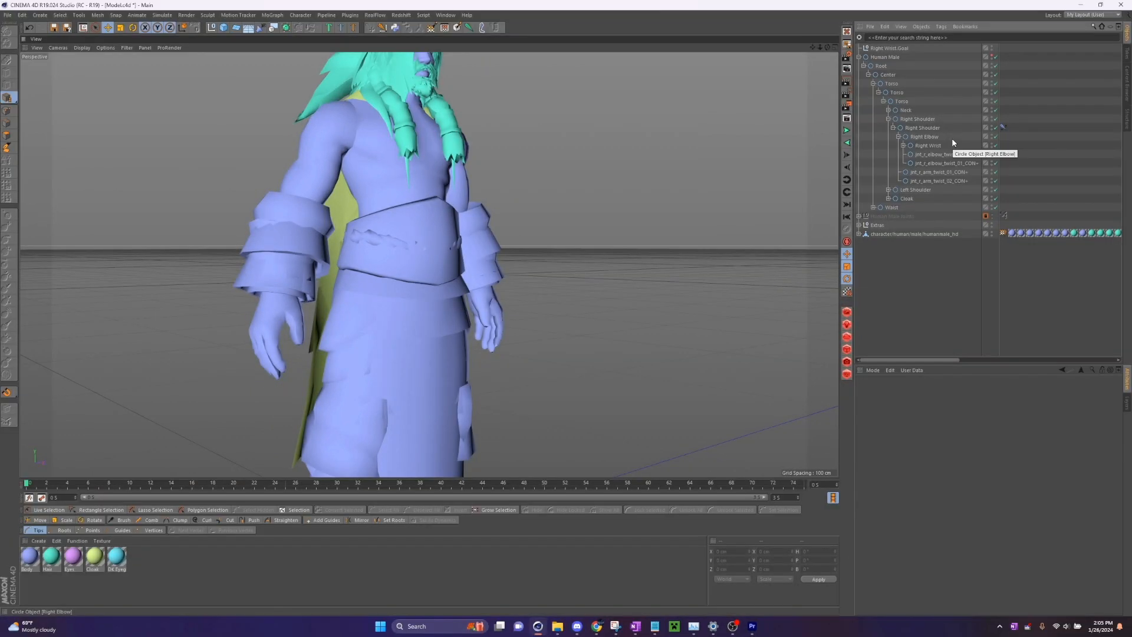
pyautogui.click(922, 146)
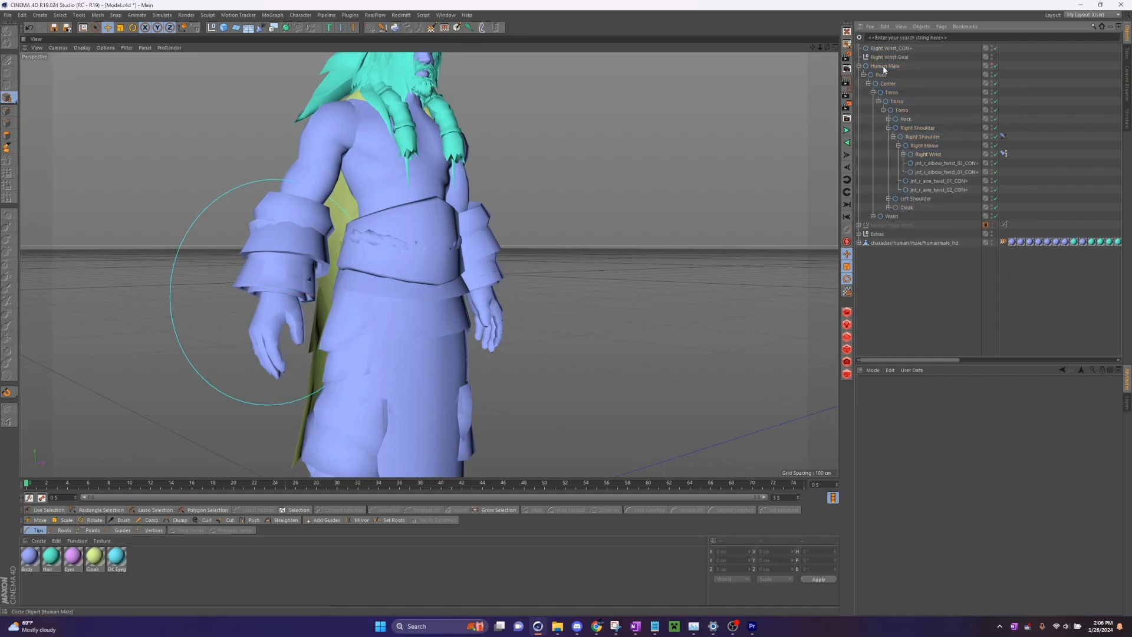
# - Delete Right Wrist.Goal and assign Right Wrist_CON+ as the goal of the Right Shoulder's IK tag
pyautogui.moveTo(827, 47); pyautogui.dragTo(798, 51)
pyautogui.click(896, 58)
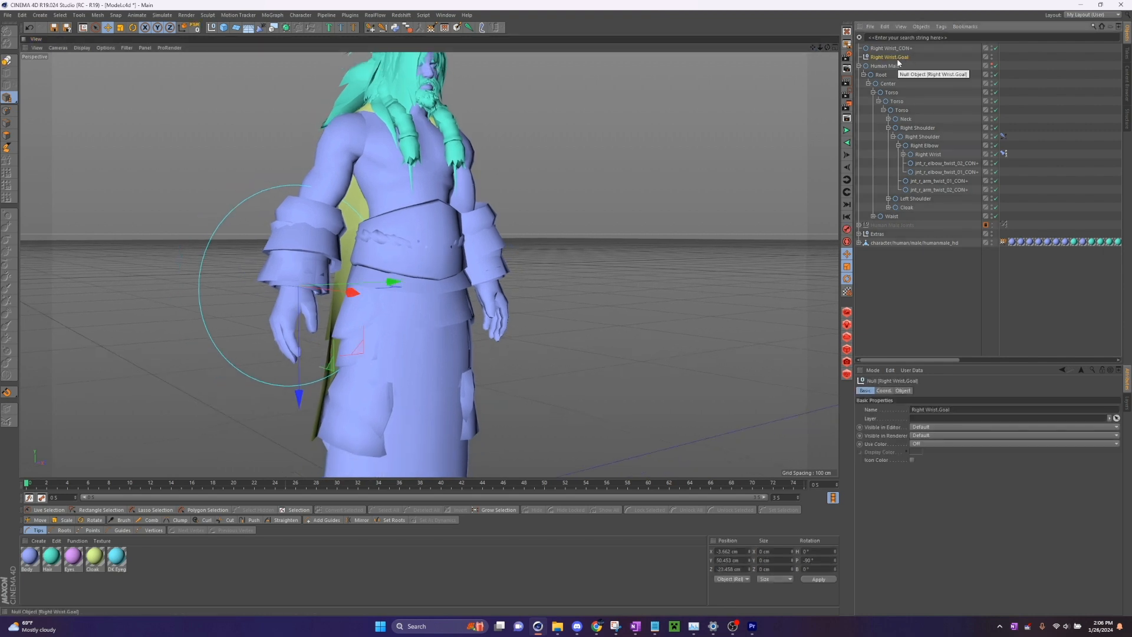
pyautogui.press('Delete')
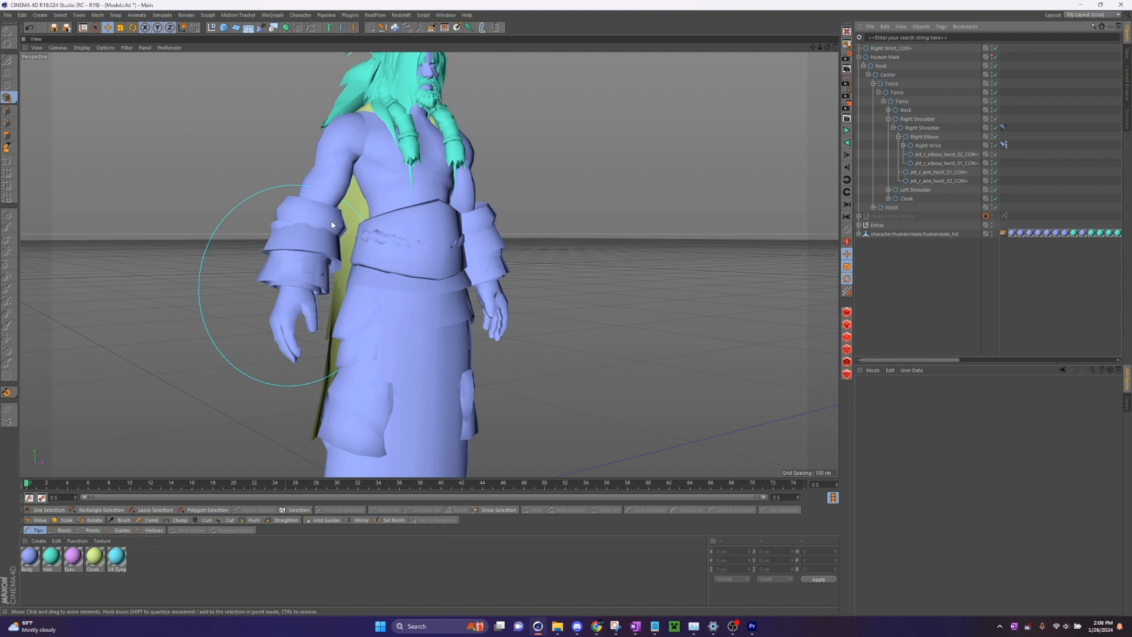
pyautogui.click(1005, 127)
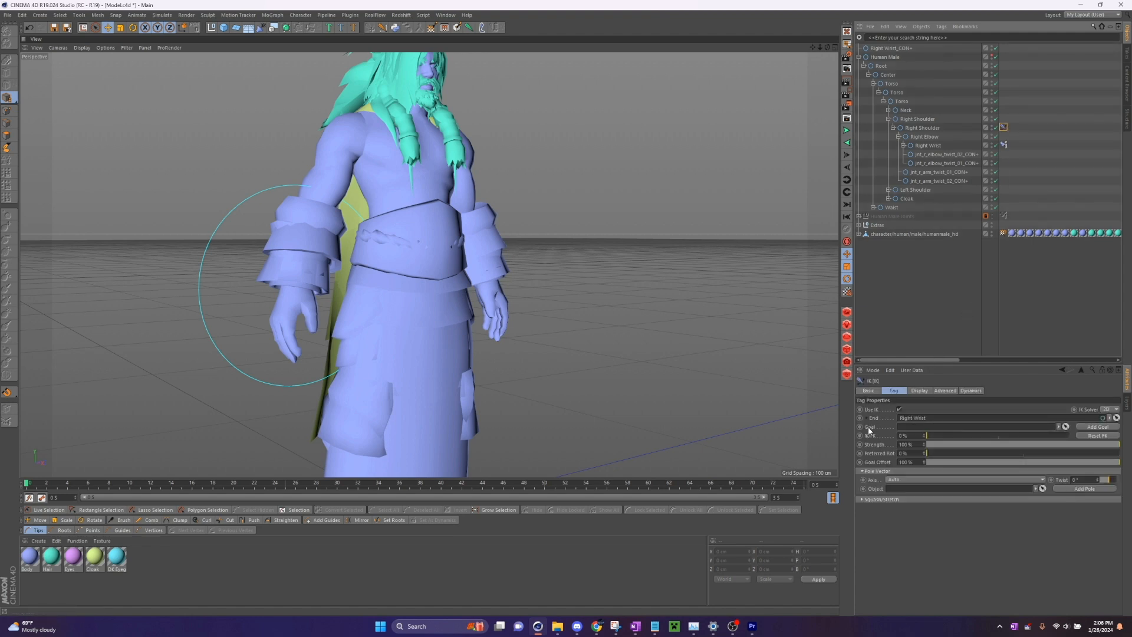
pyautogui.click(1066, 426)
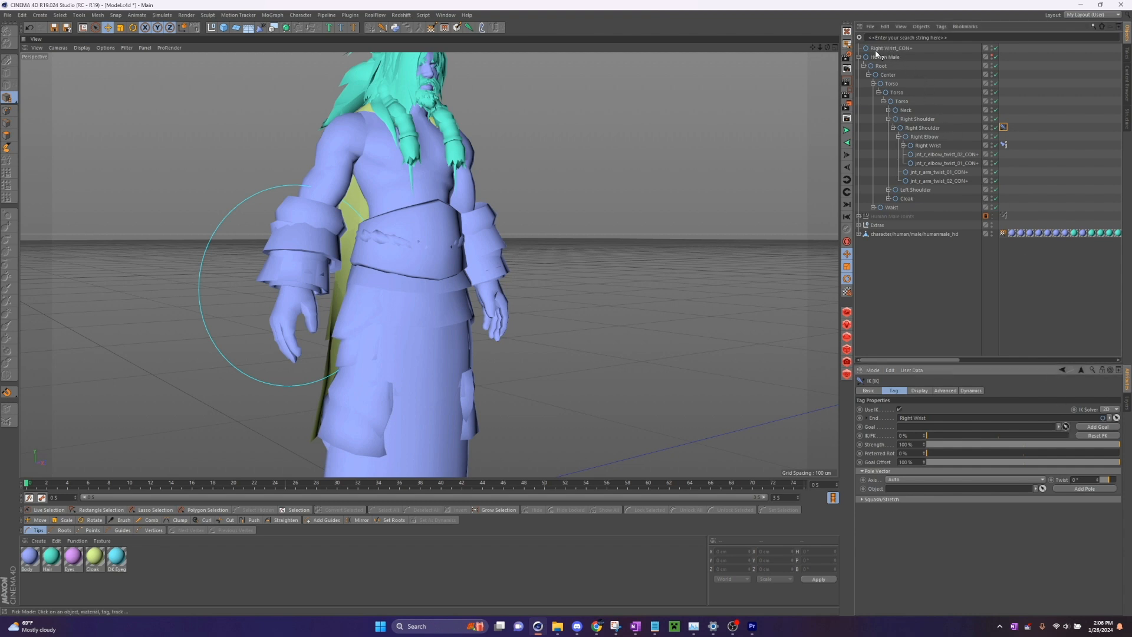
pyautogui.click(891, 49)
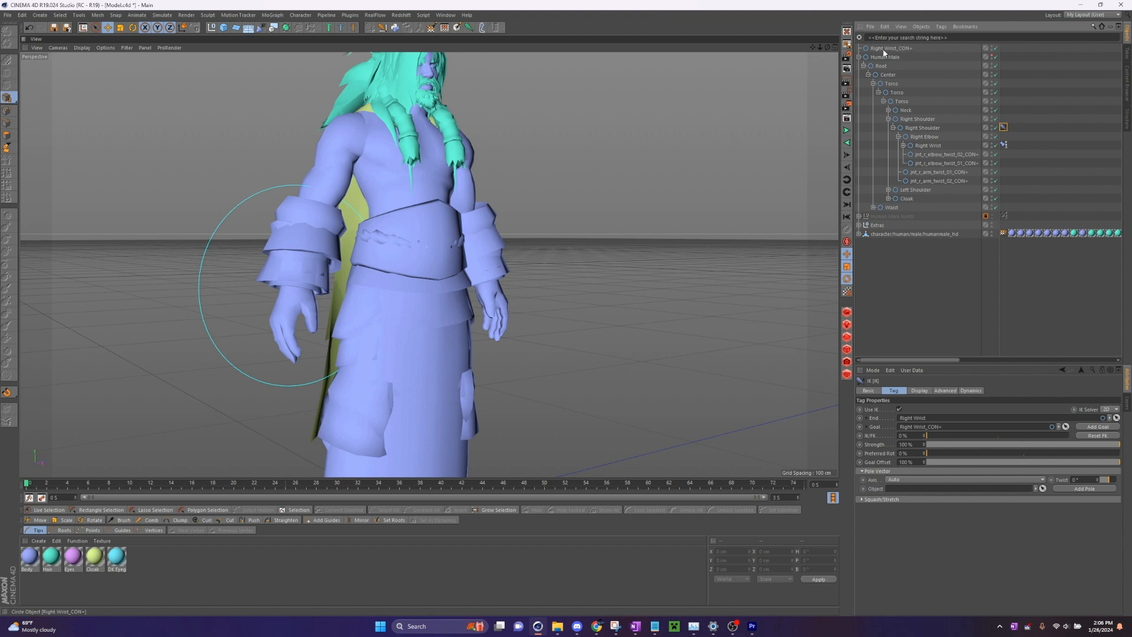
# - Test the arm's IK by moving and rotating the Right Wrist_CON+ controller, restoring its original pose
pyautogui.click(896, 48)
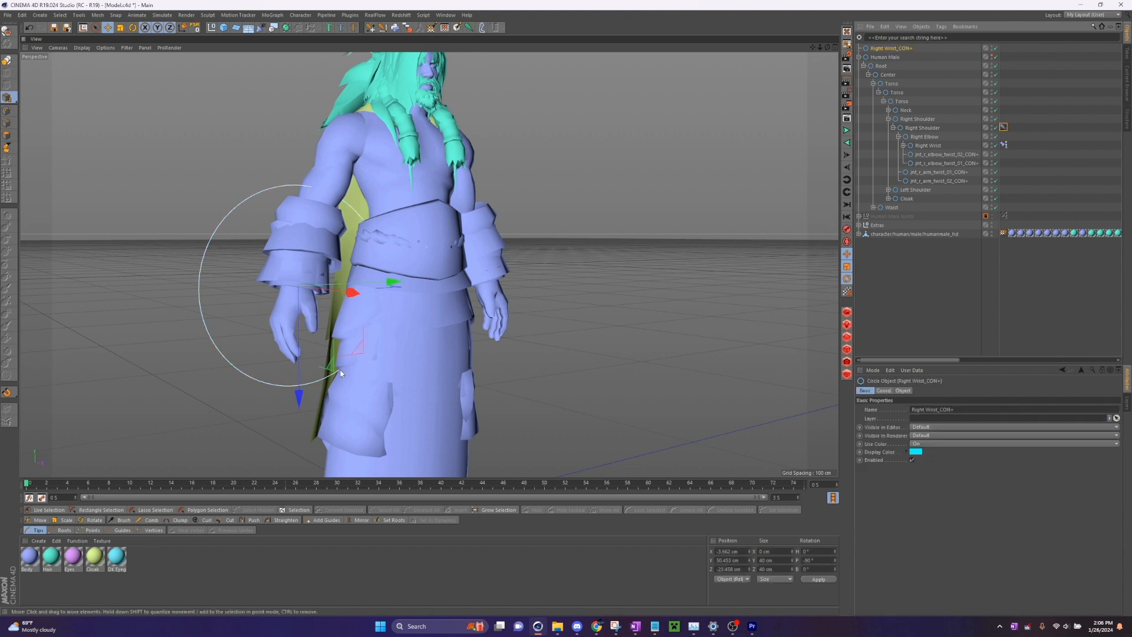
pyautogui.moveTo(341, 373); pyautogui.dragTo(321, 271)
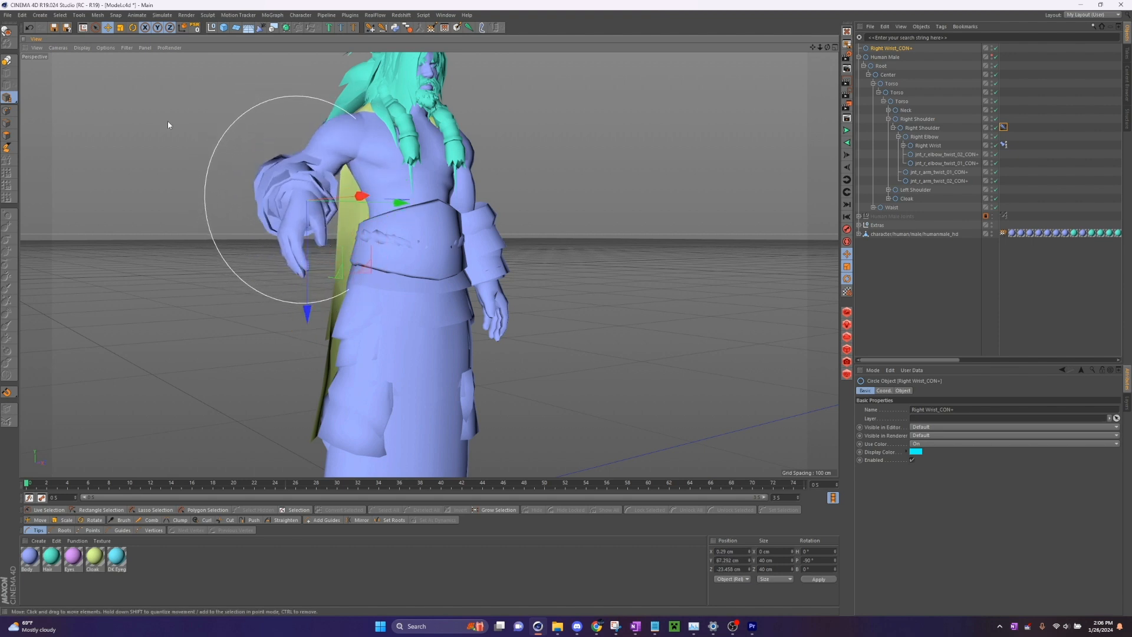
pyautogui.press('r')
pyautogui.moveTo(313, 225); pyautogui.dragTo(358, 177)
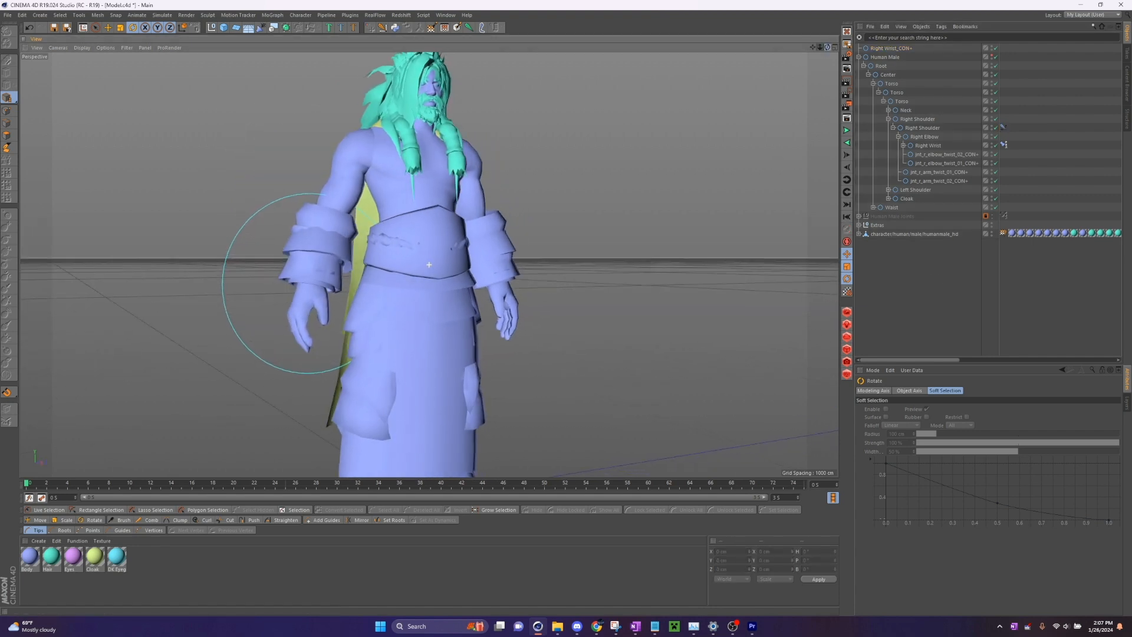
# - Add a pole object to the Right Shoulder's IK tag and place it directly below Right Wrist_CON+ in the hierarchy
pyautogui.click(1004, 127)
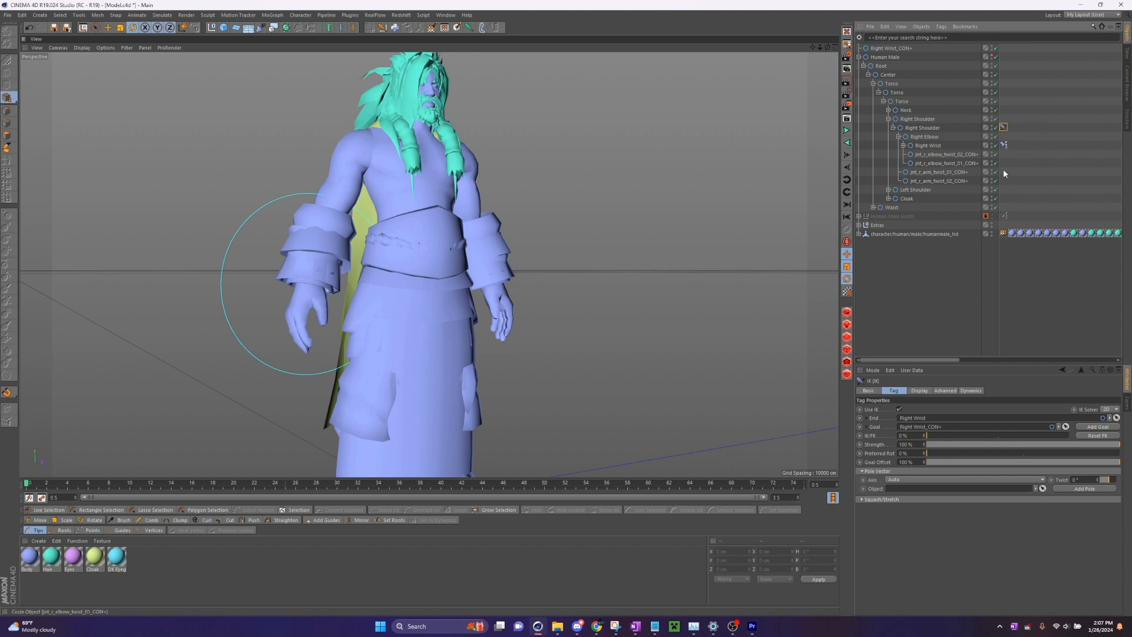
pyautogui.click(1083, 490)
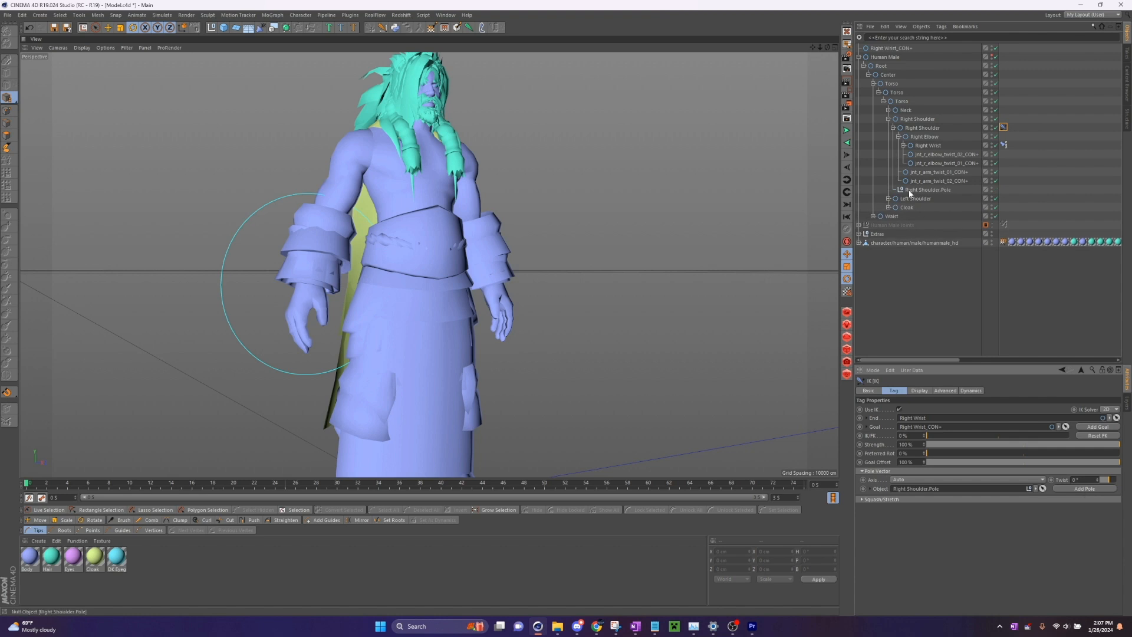
pyautogui.click(930, 190)
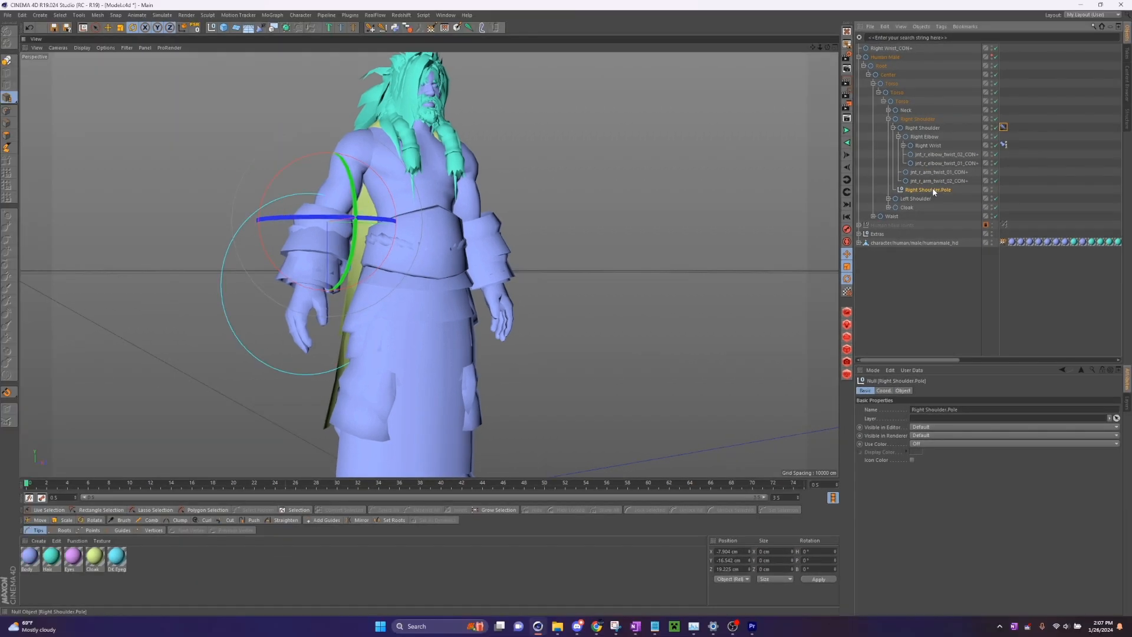
pyautogui.moveTo(966, 177); pyautogui.dragTo(931, 19)
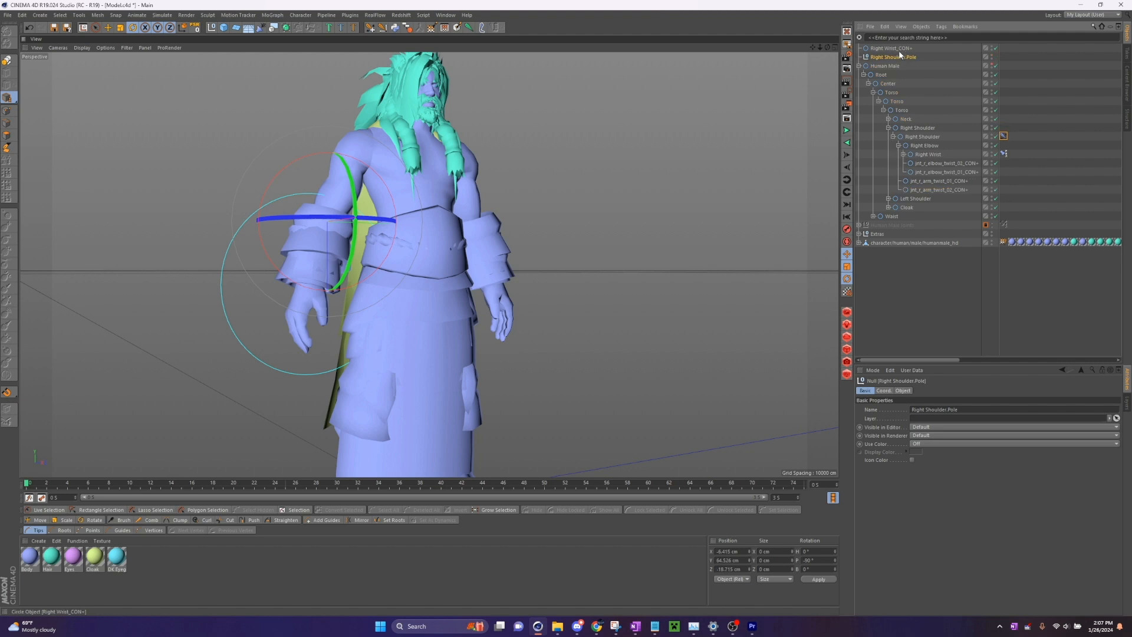
# - Enable quantizing and move Right Shoulder.Pole straight back behind the right arm to about -76.4 cm in X
pyautogui.press('e')
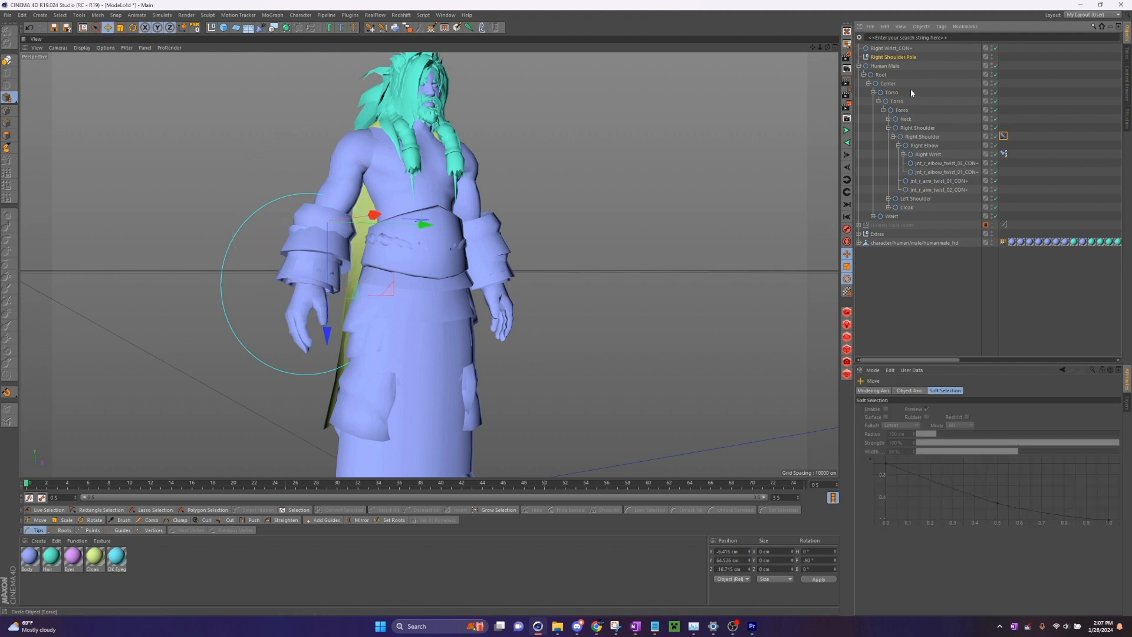
pyautogui.click(904, 56)
pyautogui.moveTo(819, 47); pyautogui.dragTo(817, 57)
pyautogui.click(7, 396)
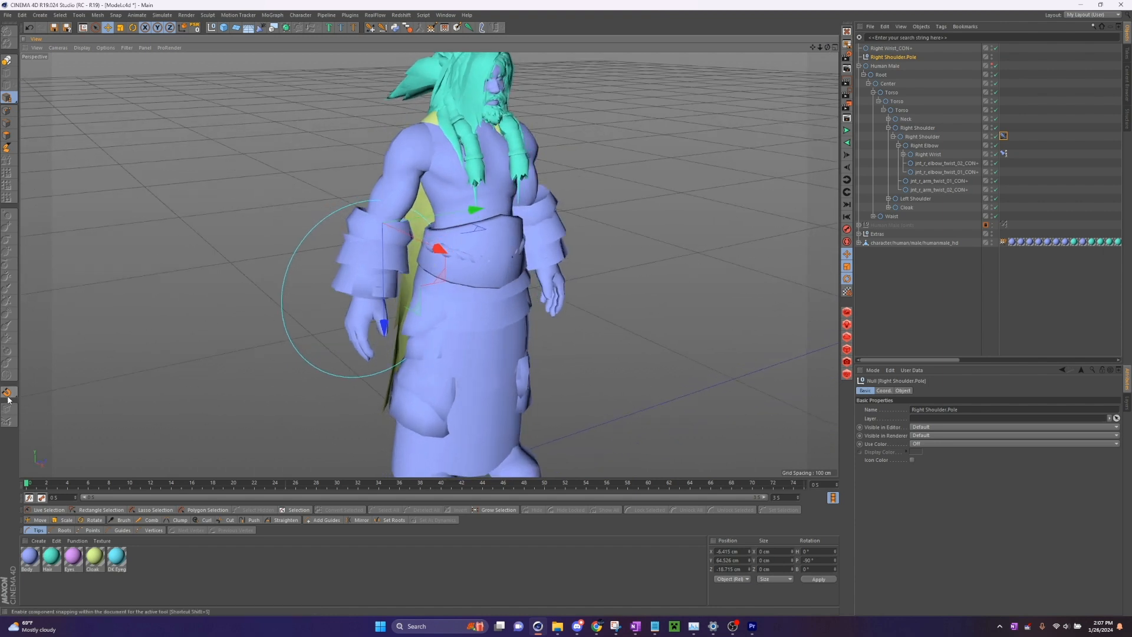
pyautogui.click(8, 398)
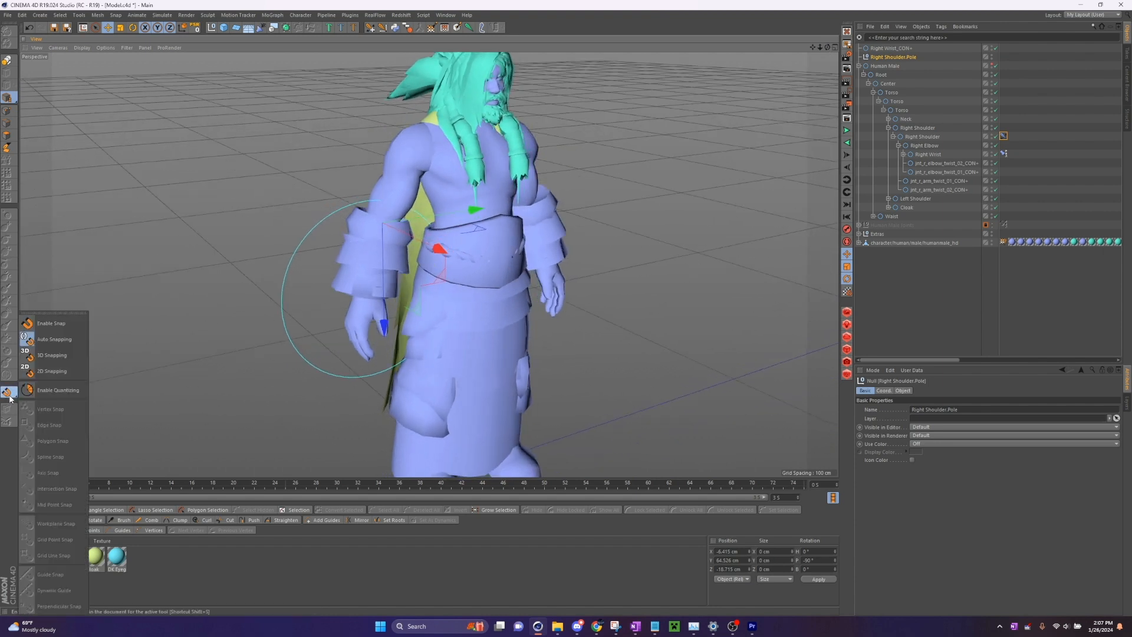
pyautogui.click(58, 389)
pyautogui.moveTo(437, 251); pyautogui.dragTo(318, 209)
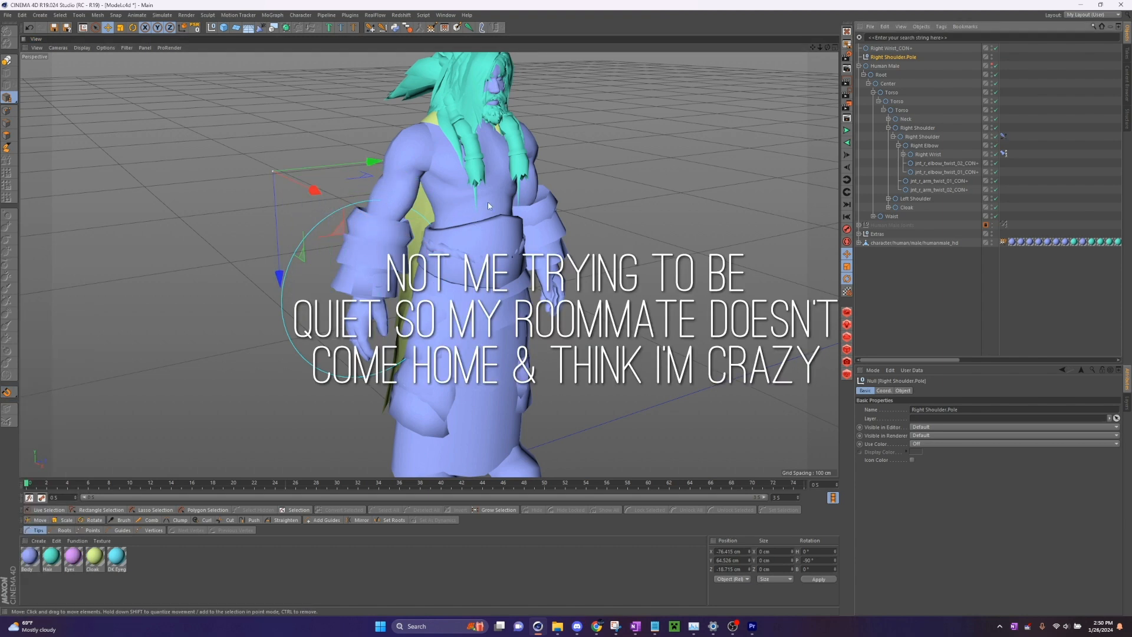
# - Turn off quantizing and switch the transform axes to the world coordinate system
pyautogui.click(7, 392)
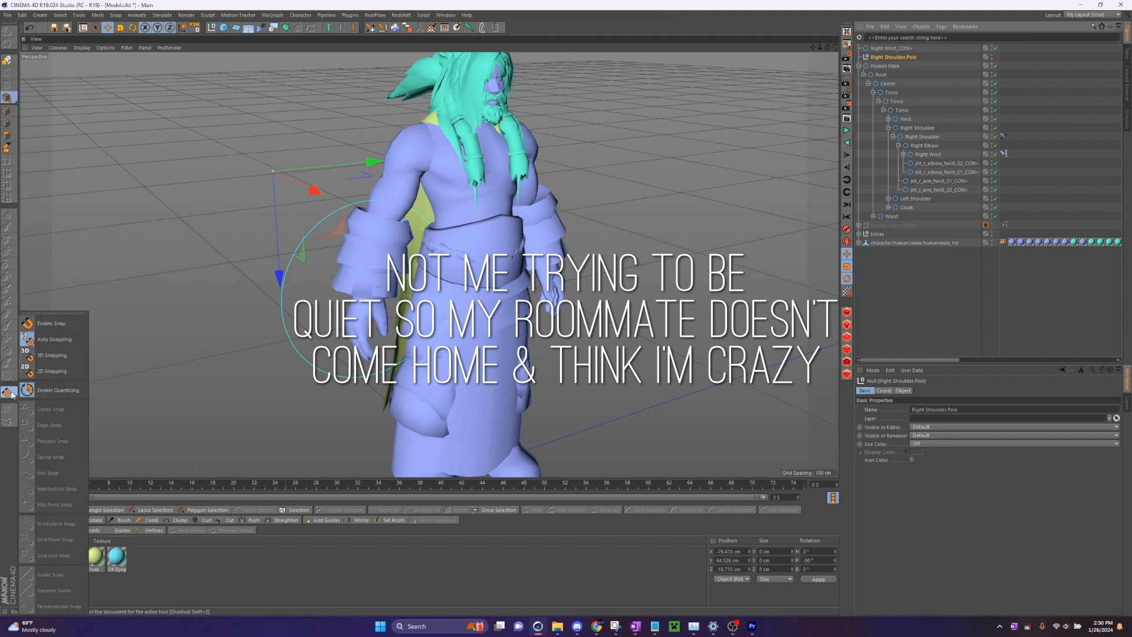
pyautogui.click(62, 394)
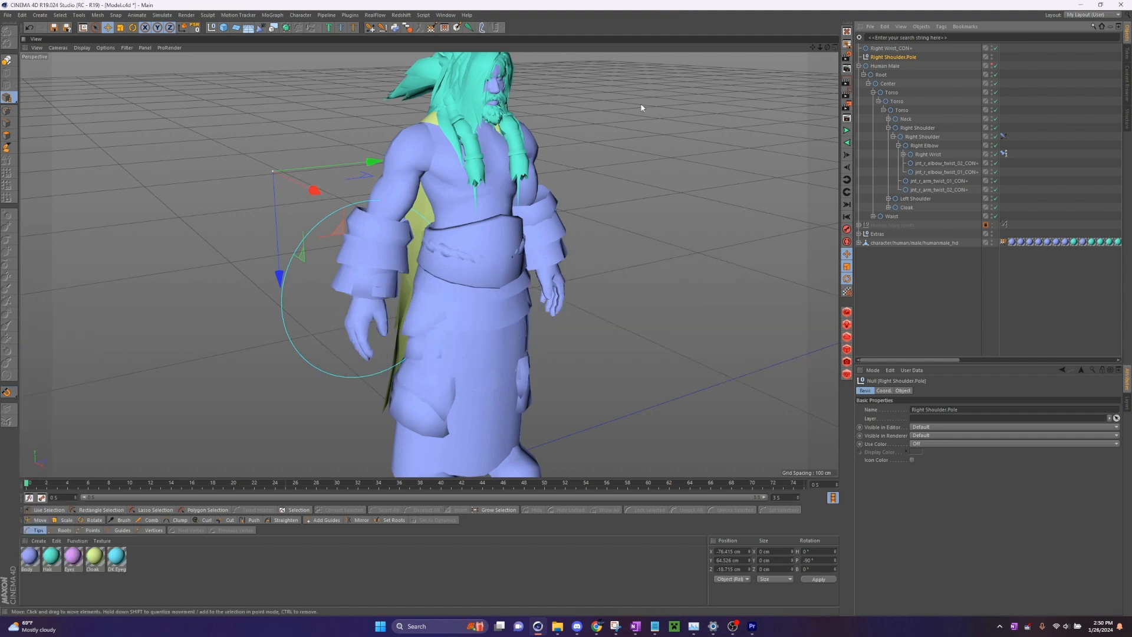
pyautogui.click(183, 29)
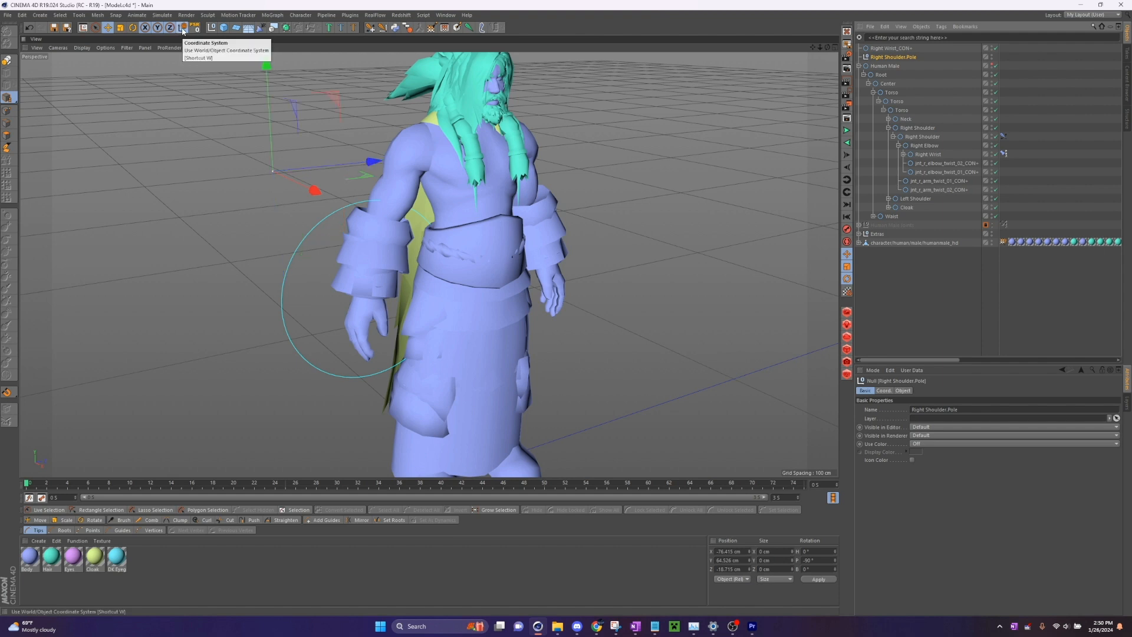
pyautogui.moveTo(813, 48); pyautogui.dragTo(866, 116)
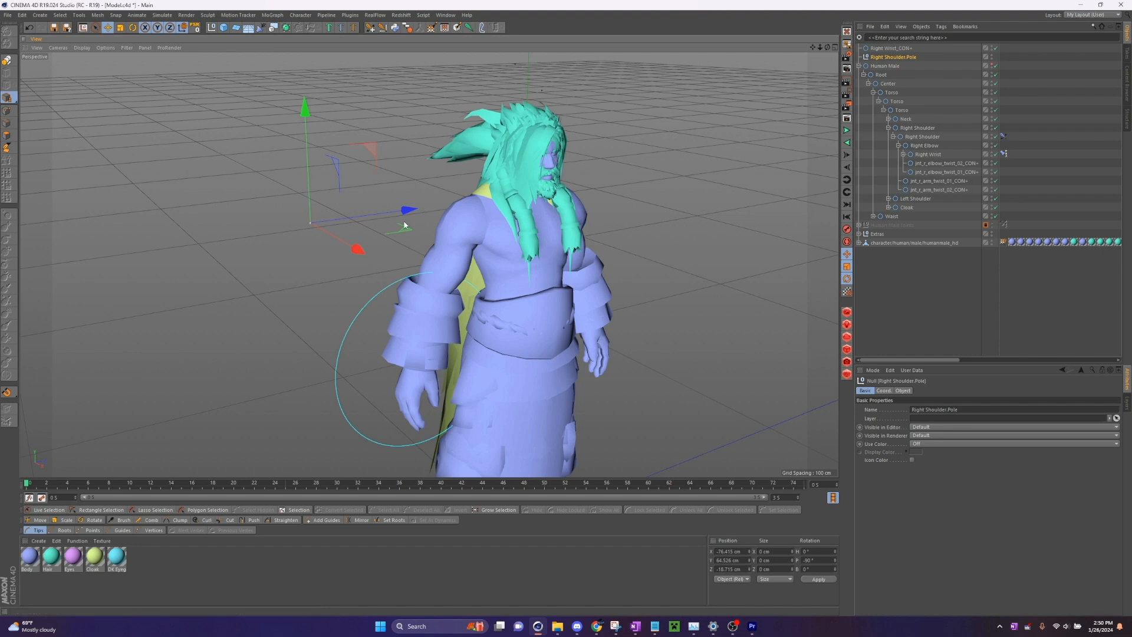
pyautogui.click(163, 32)
pyautogui.moveTo(439, 262); pyautogui.dragTo(537, 302)
pyautogui.moveTo(329, 306); pyautogui.dragTo(380, 247)
pyautogui.moveTo(827, 48)
pyautogui.mouseDown()
pyautogui.moveTo(760, 46)
pyautogui.moveTo(830, 41)
pyautogui.moveTo(819, 50)
pyautogui.mouseUp()
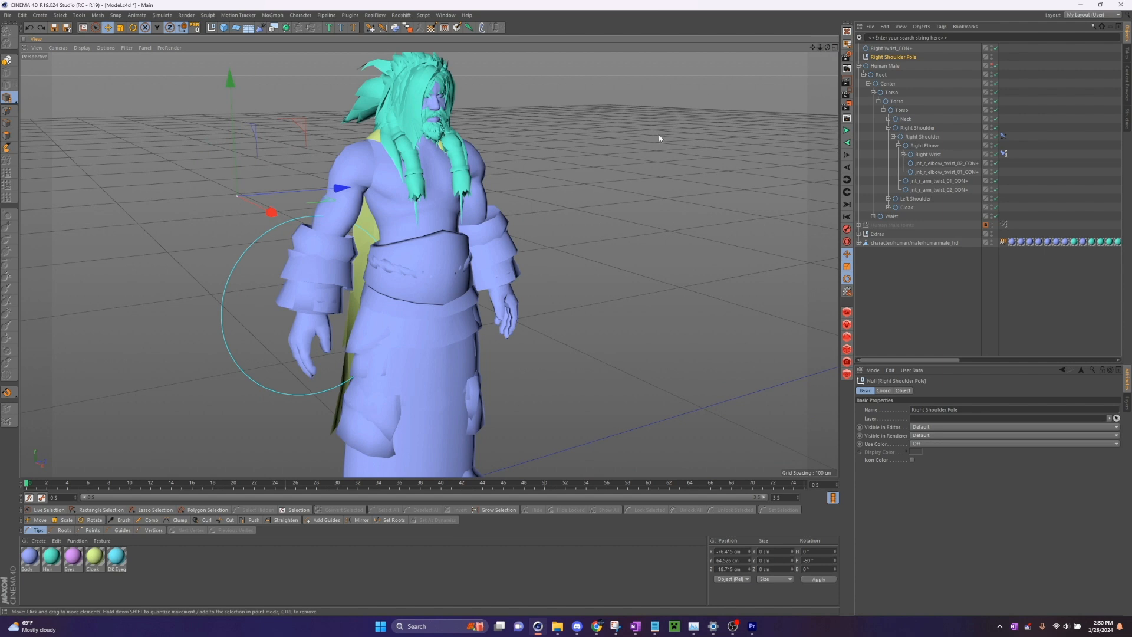
# - Create an IK chain from the inner Left Shoulder to Left Wrist and generate a constrained controller for Left Wrist
pyautogui.click(889, 128)
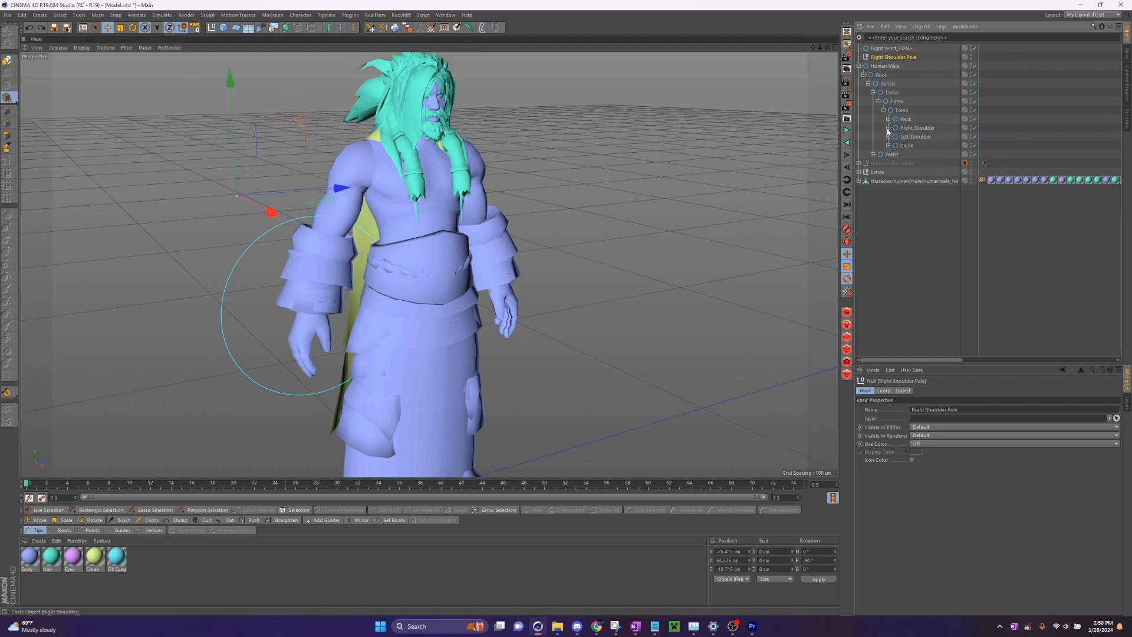
pyautogui.click(888, 137)
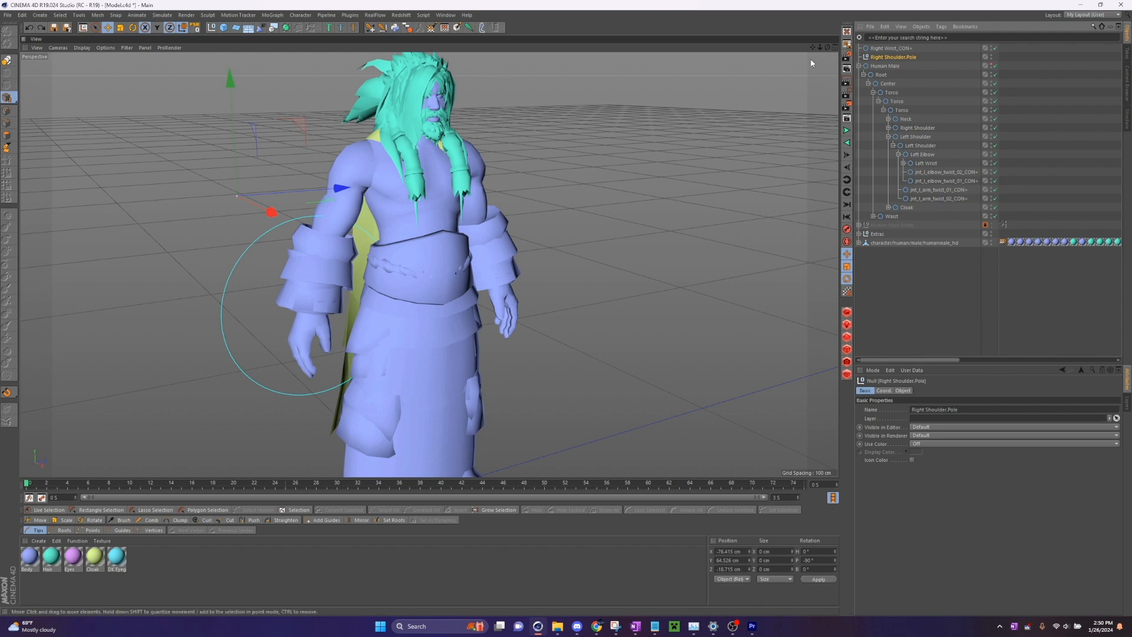
pyautogui.keyDown('alt'); pyautogui.moveTo(812, 62); pyautogui.dragTo(696, 54); pyautogui.keyUp('alt')
pyautogui.click(927, 144)
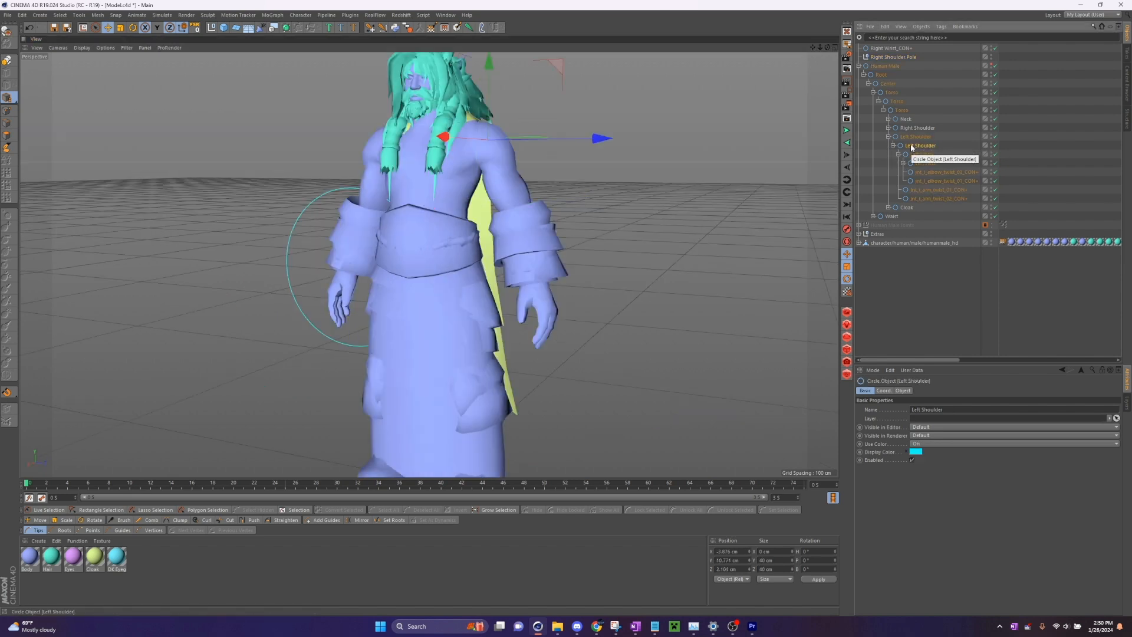
pyautogui.keyDown('ctrl'); pyautogui.click(927, 163); pyautogui.keyUp('ctrl')
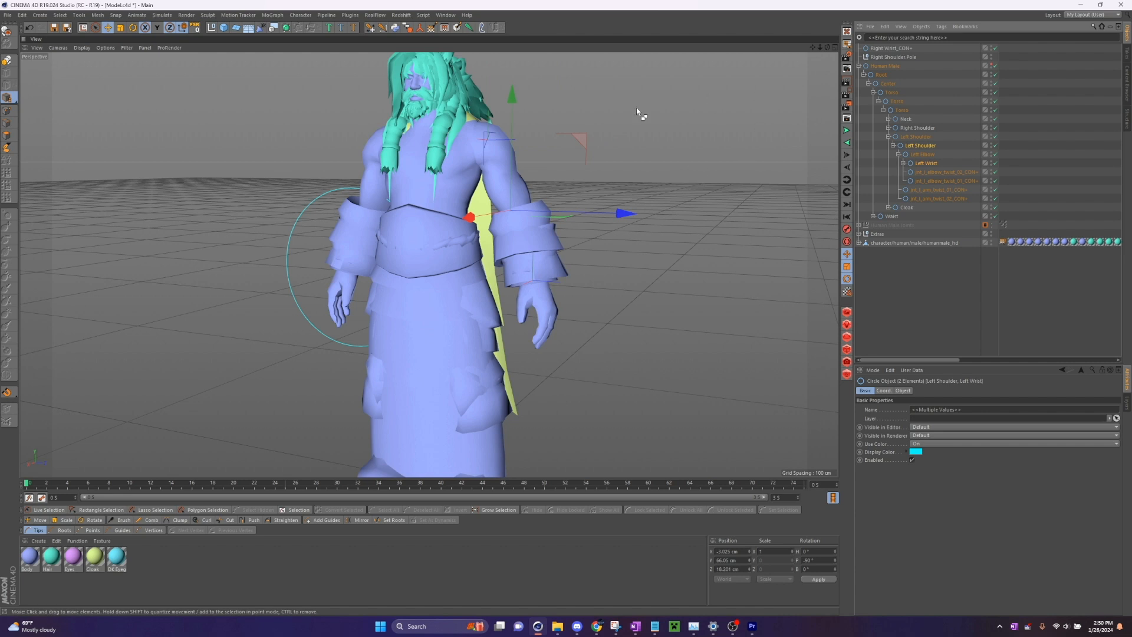
pyautogui.click(371, 28)
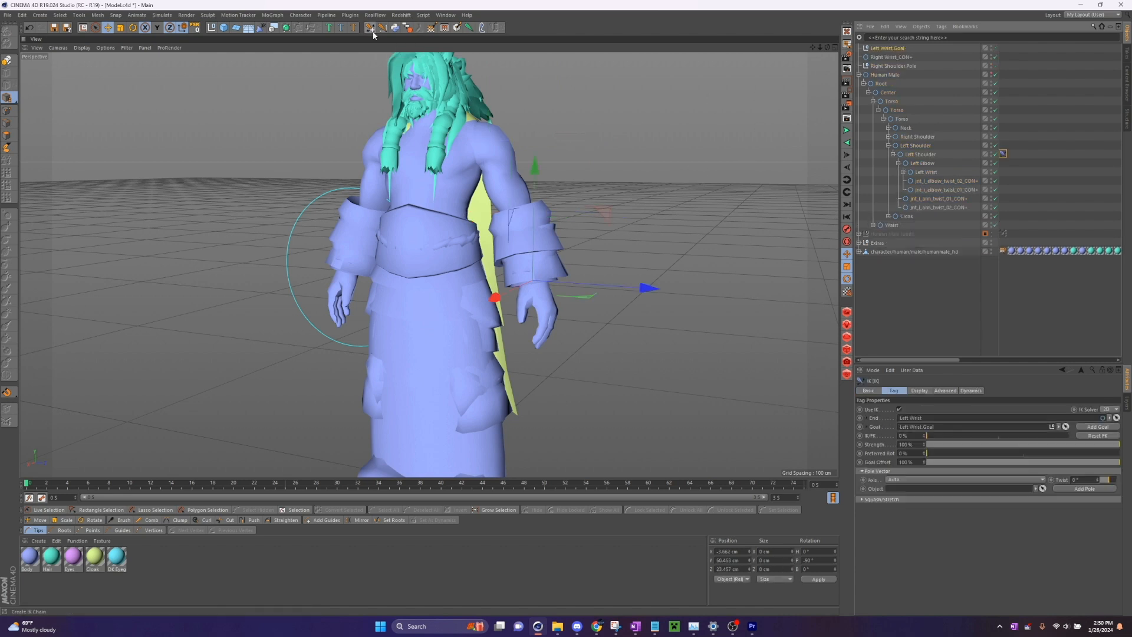
pyautogui.click(926, 172)
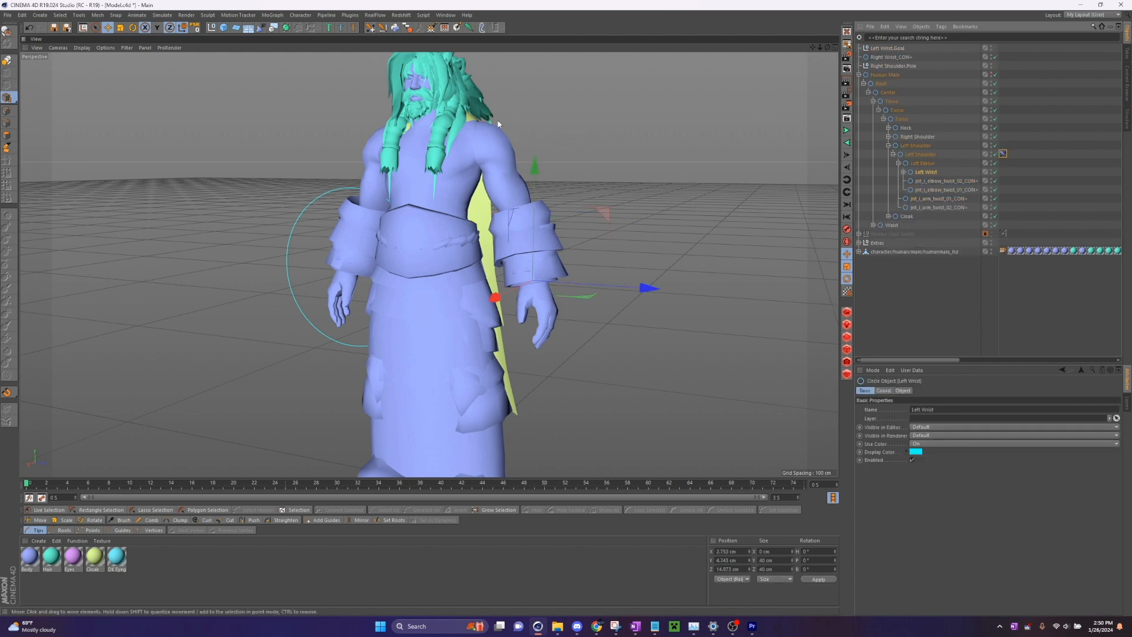
pyautogui.click(395, 27)
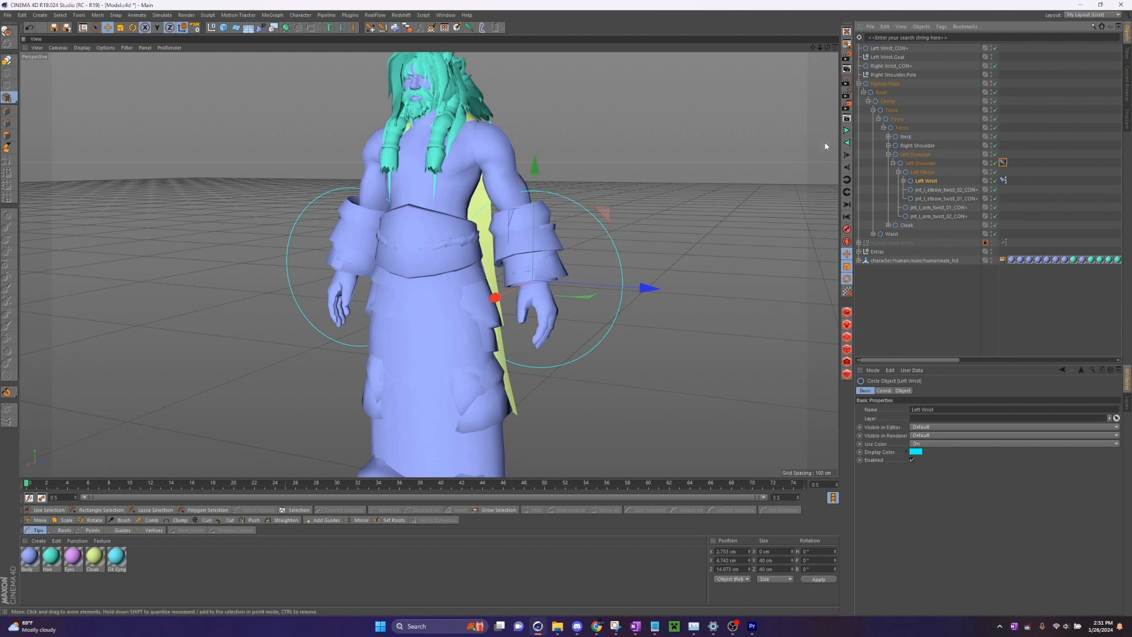
# - Delete Left Wrist.Goal and assign Left Wrist_CON+ as the goal of the Left Shoulder's IK tag
pyautogui.click(895, 58)
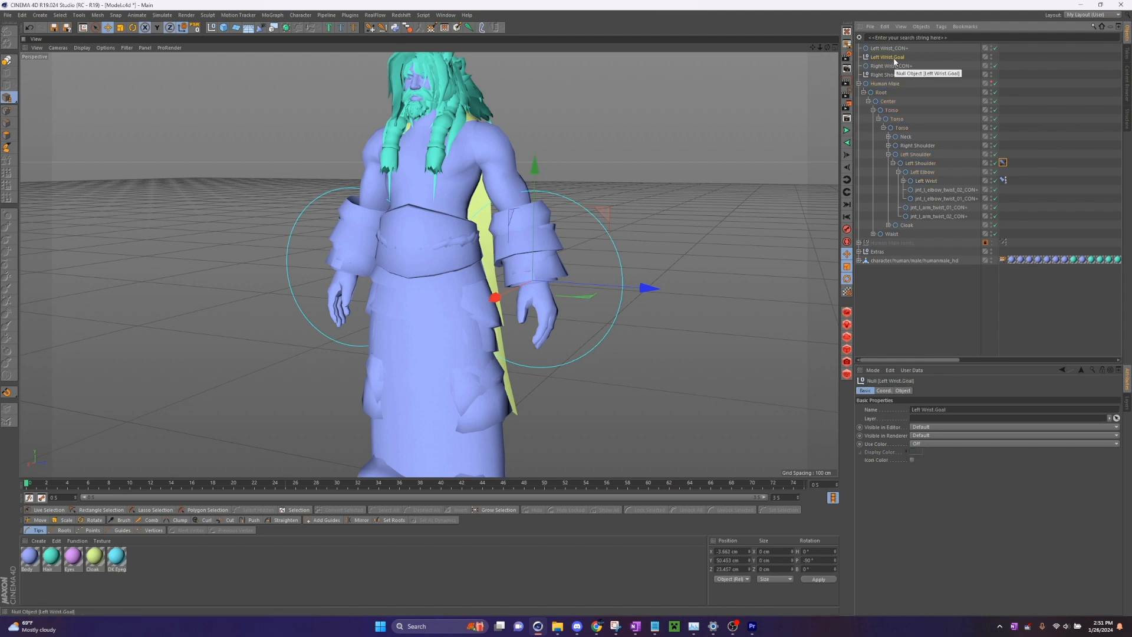
pyautogui.press('Delete')
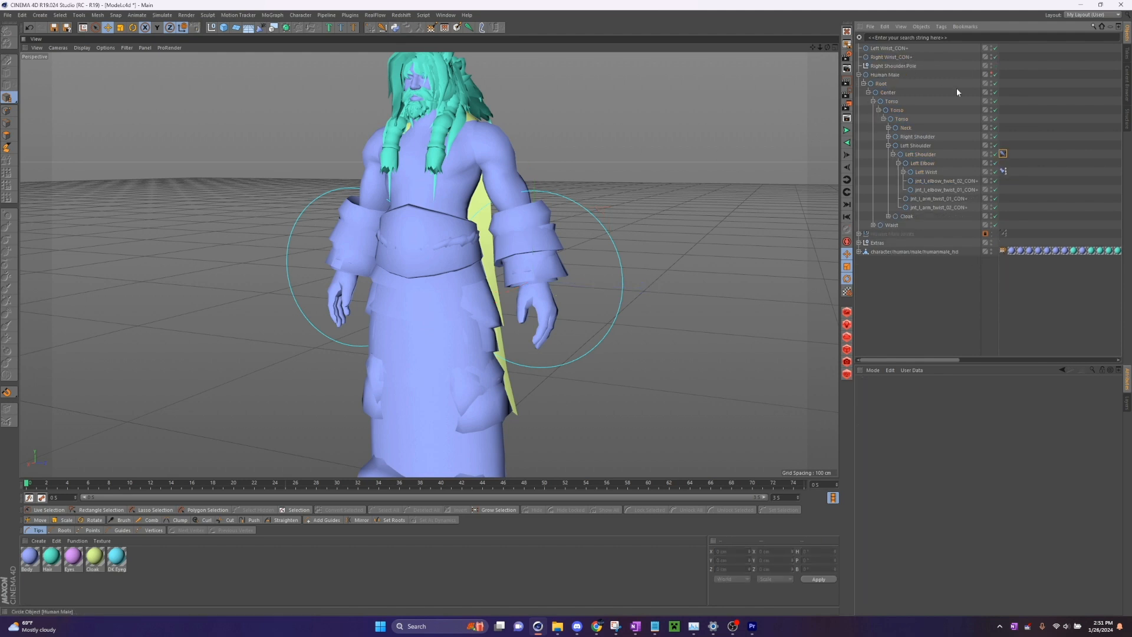
pyautogui.click(1003, 154)
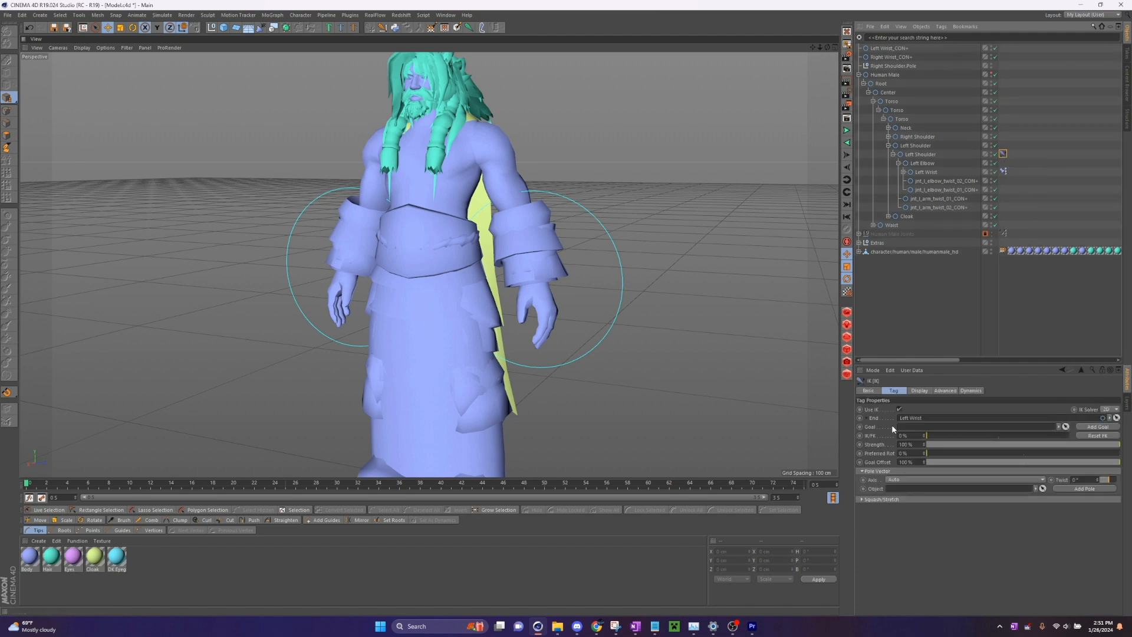
pyautogui.click(1066, 427)
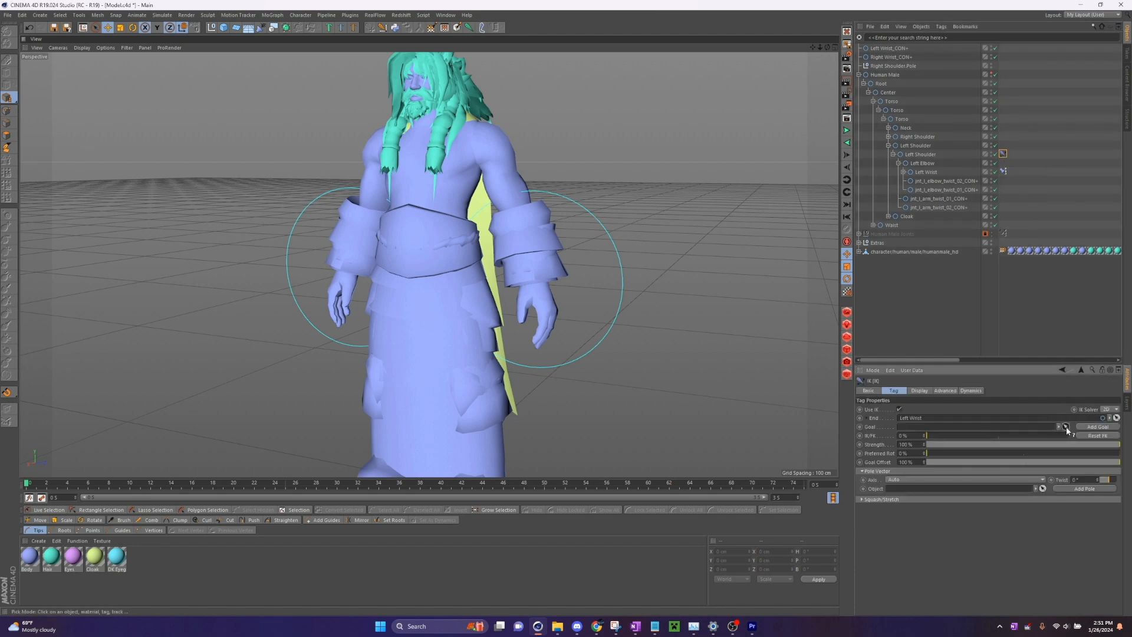
pyautogui.click(891, 48)
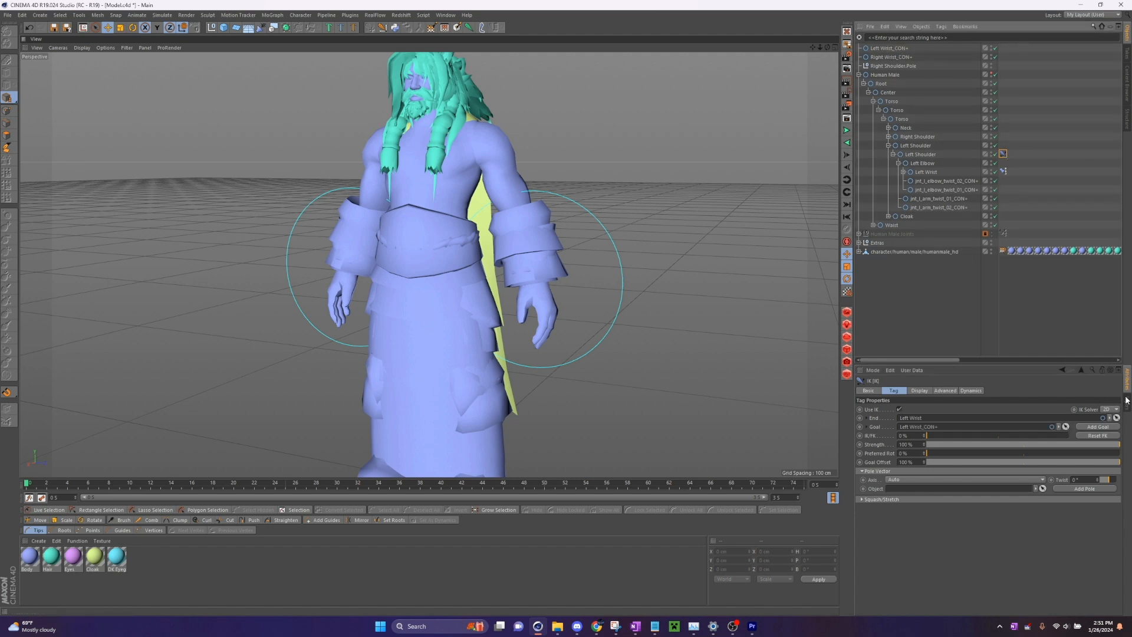
# - Add a pole object to the Left Shoulder's IK tag and, with quantizing enabled, move it straight back behind the left arm to about -77.9 cm in X
pyautogui.click(1085, 489)
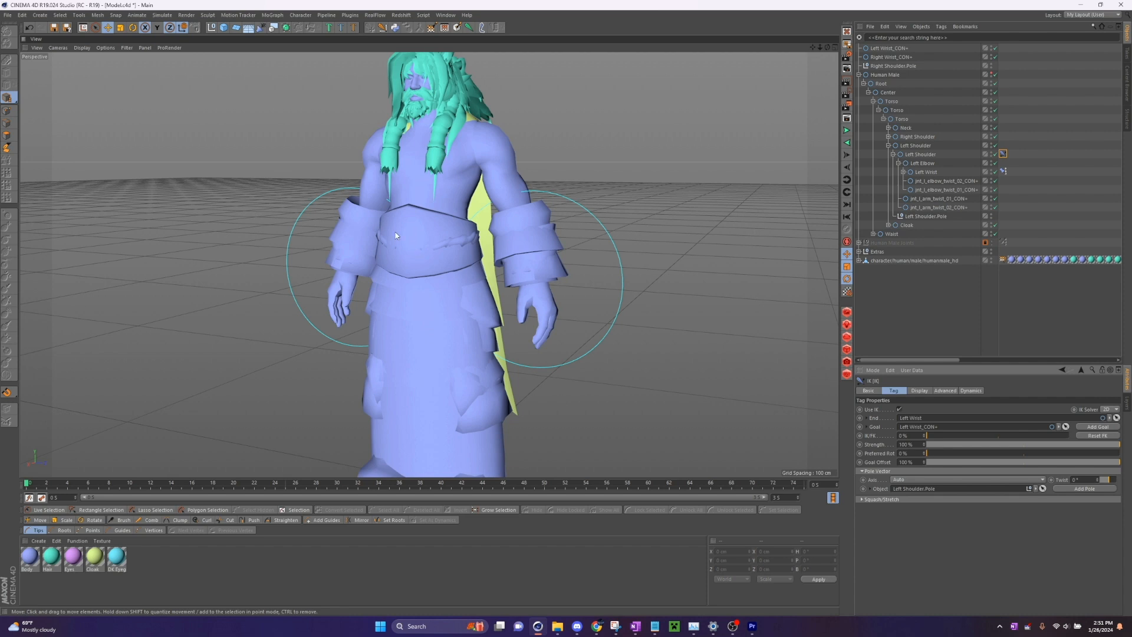
pyautogui.moveTo(8, 393); pyautogui.dragTo(36, 391)
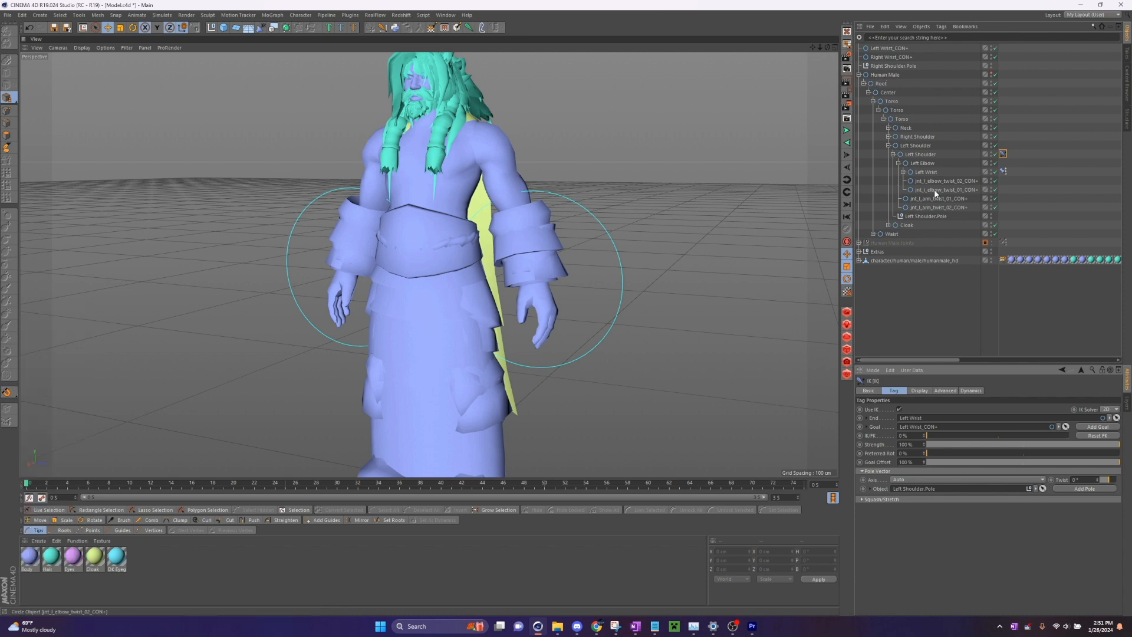
pyautogui.click(930, 217)
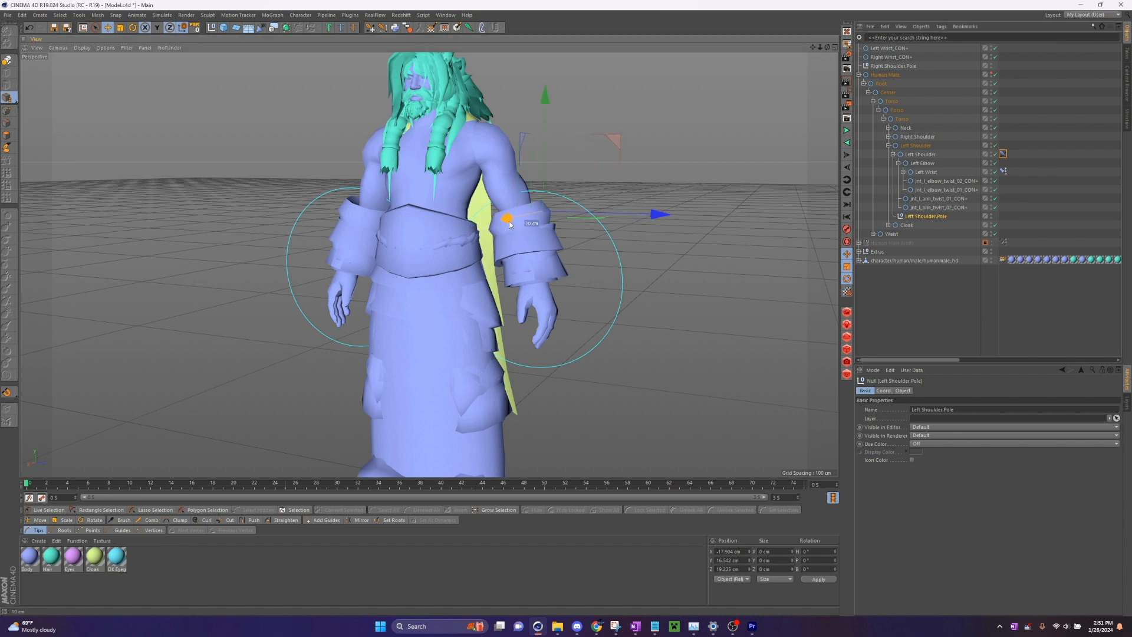
# - Compare both pole positions, place Left Shoulder.Pole directly above Right Shoulder.Pole at the hierarchy's top level, and turn off quantizing
pyautogui.keyDown('ctrl'); pyautogui.click(892, 67); pyautogui.keyUp('ctrl')
pyautogui.keyDown('alt'); pyautogui.moveTo(429, 264); pyautogui.dragTo(378, 265, button='right'); pyautogui.keyUp('alt')
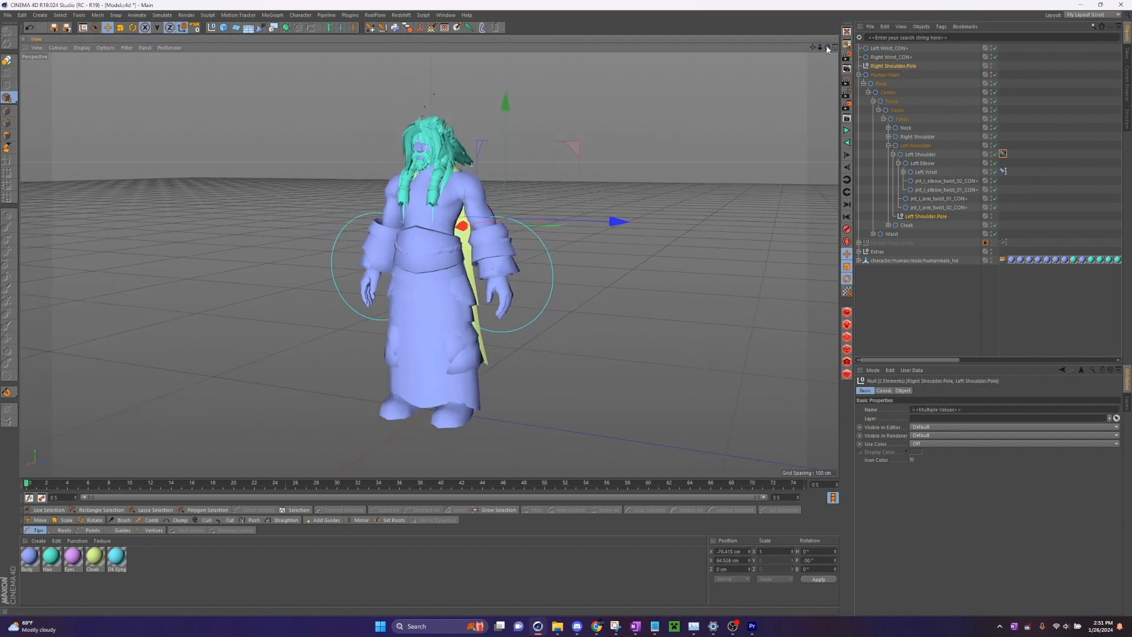
pyautogui.keyDown('alt'); pyautogui.moveTo(429, 265); pyautogui.dragTo(466, 383); pyautogui.keyUp('alt')
pyautogui.keyDown('alt'); pyautogui.moveTo(429, 264); pyautogui.dragTo(456, 431, button='middle'); pyautogui.keyUp('alt')
pyautogui.moveTo(812, 47); pyautogui.dragTo(807, 13)
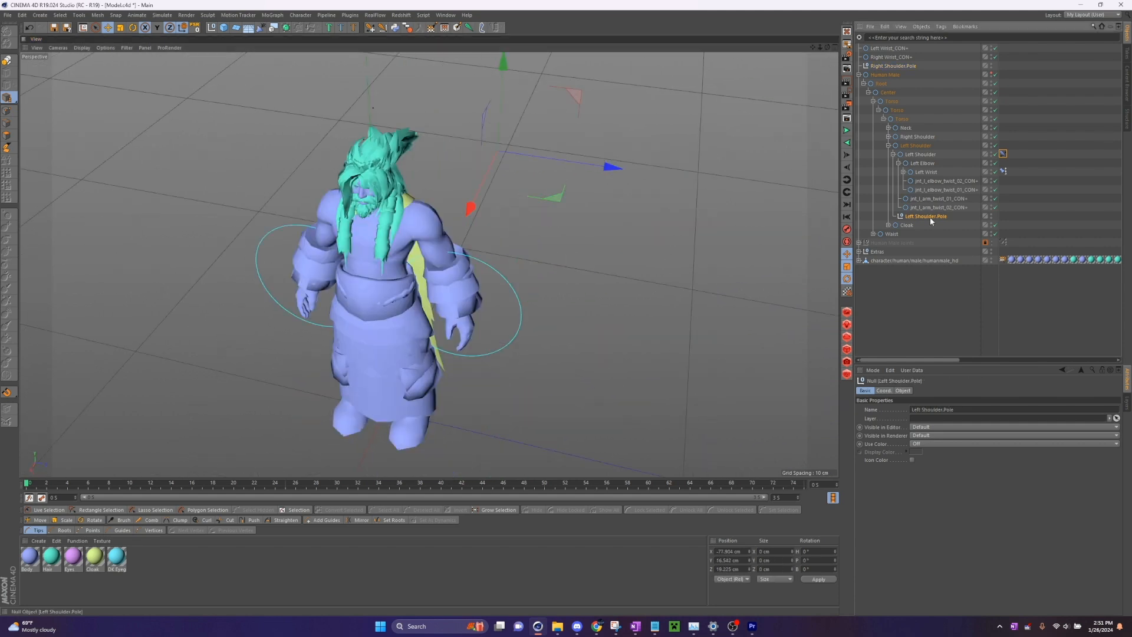
pyautogui.moveTo(930, 217); pyautogui.dragTo(900, 62)
pyautogui.click(7, 392)
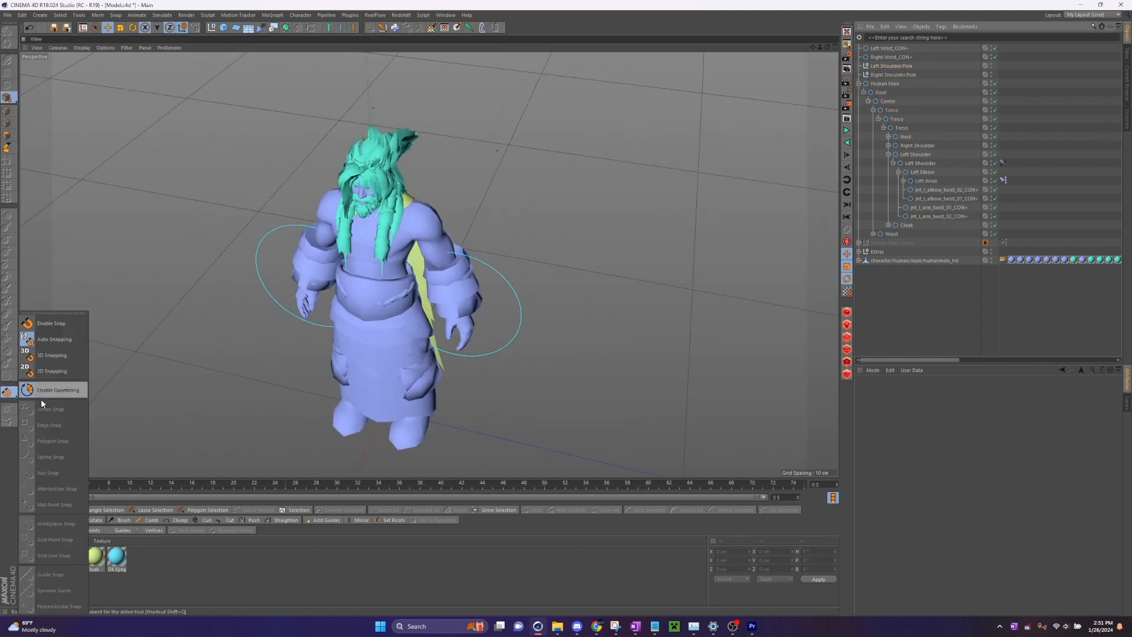
pyautogui.click(60, 394)
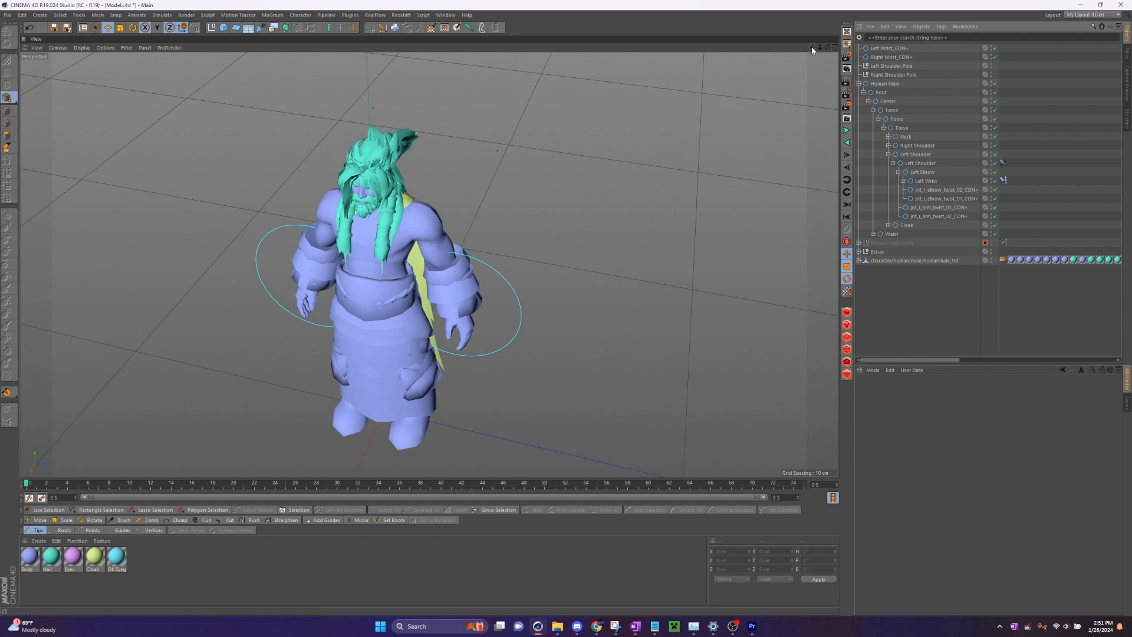
# - Move both wrist controllers and both shoulder poles into Root, directly below Center
pyautogui.moveTo(813, 48); pyautogui.dragTo(837, 11)
pyautogui.moveTo(918, 45); pyautogui.dragTo(883, 59)
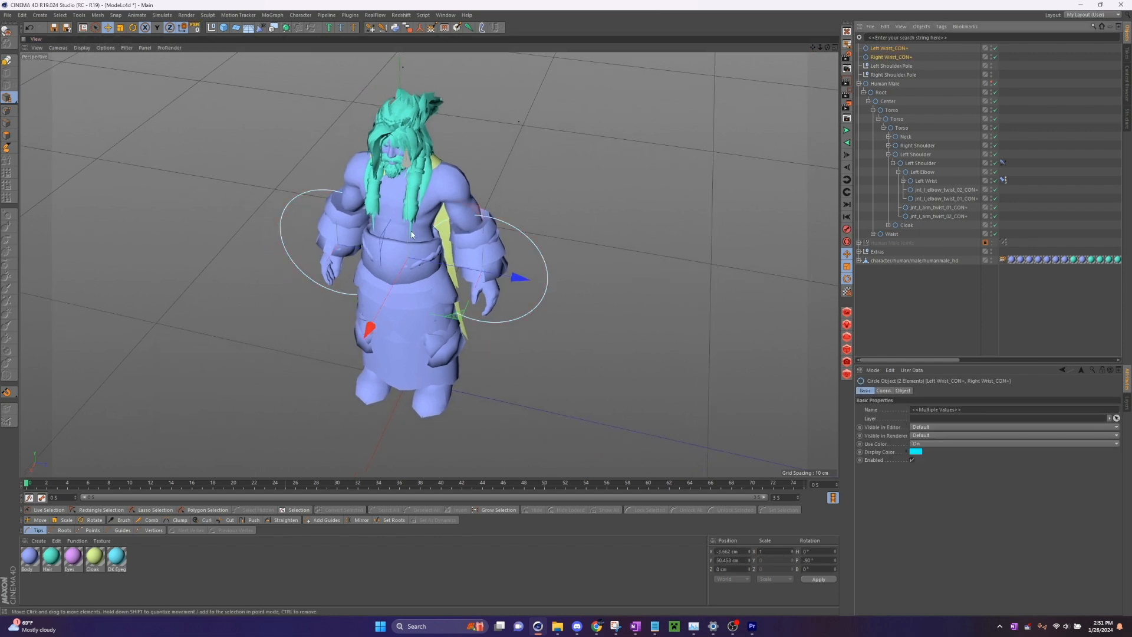
pyautogui.keyDown('alt'); pyautogui.moveTo(613, 154); pyautogui.dragTo(634, 147); pyautogui.keyUp('alt')
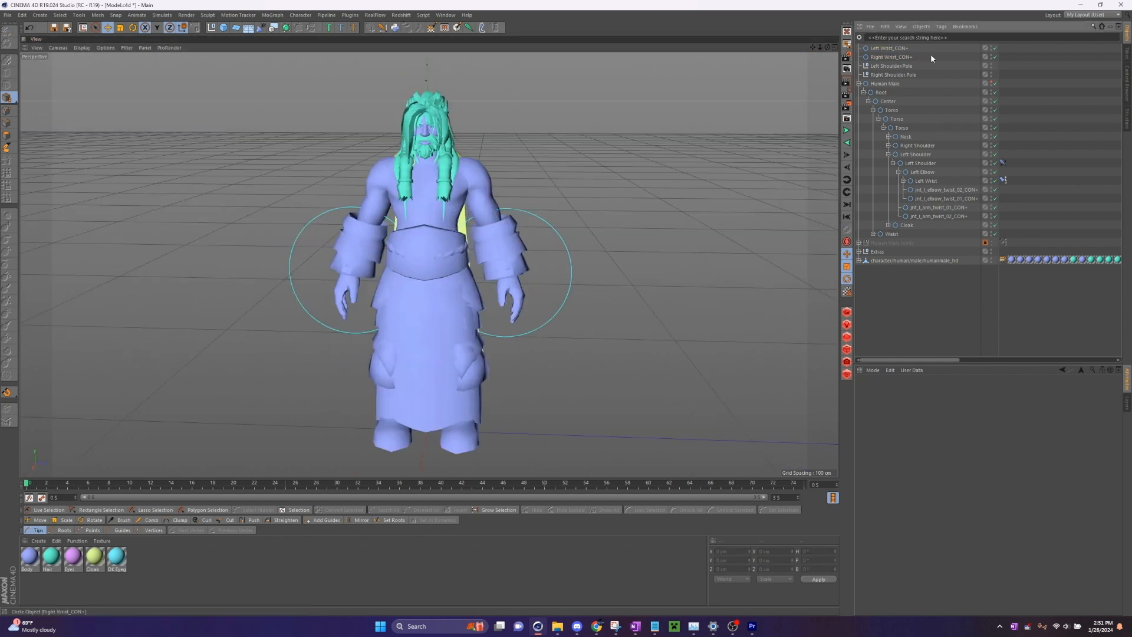
pyautogui.click(868, 101)
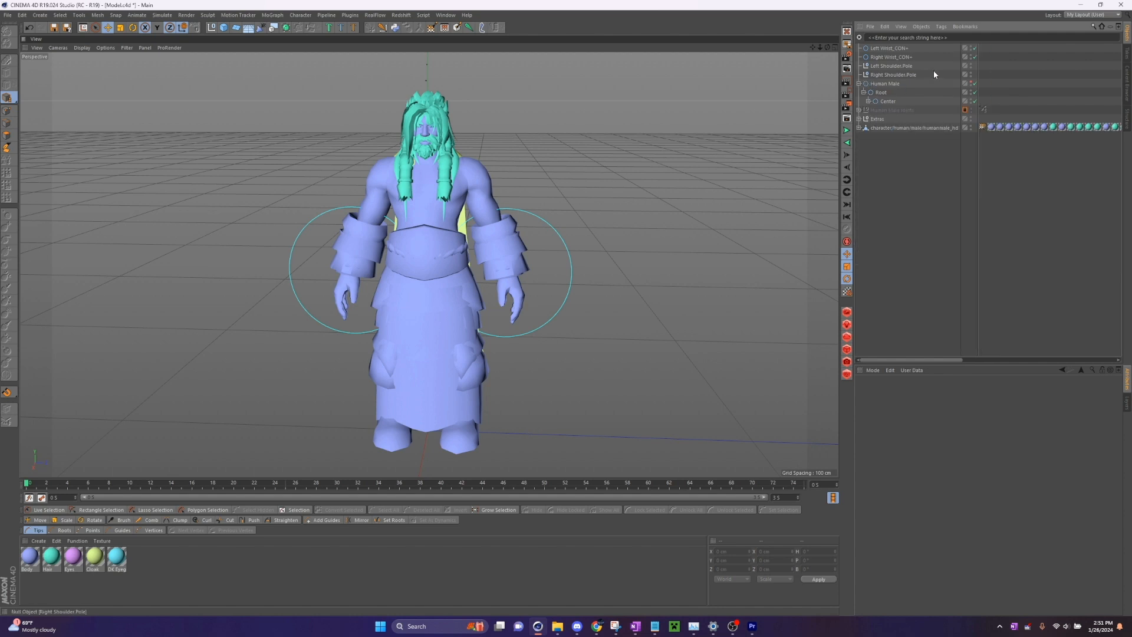
pyautogui.moveTo(933, 72); pyautogui.dragTo(881, 40)
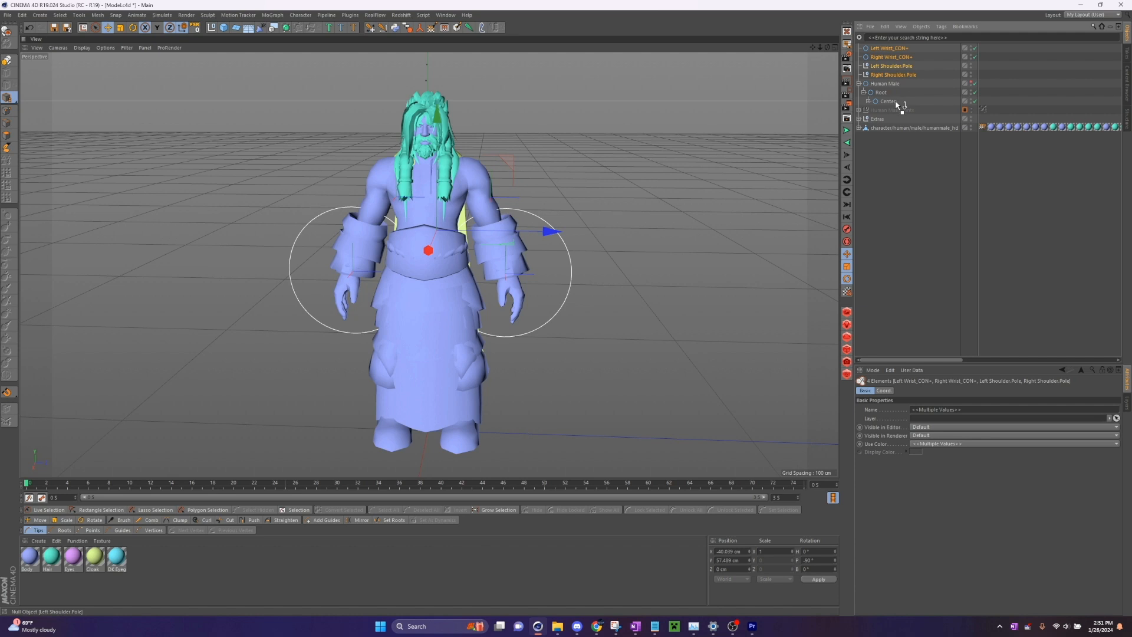
pyautogui.moveTo(896, 102); pyautogui.dragTo(890, 104)
pyautogui.moveTo(884, 105); pyautogui.dragTo(884, 103)
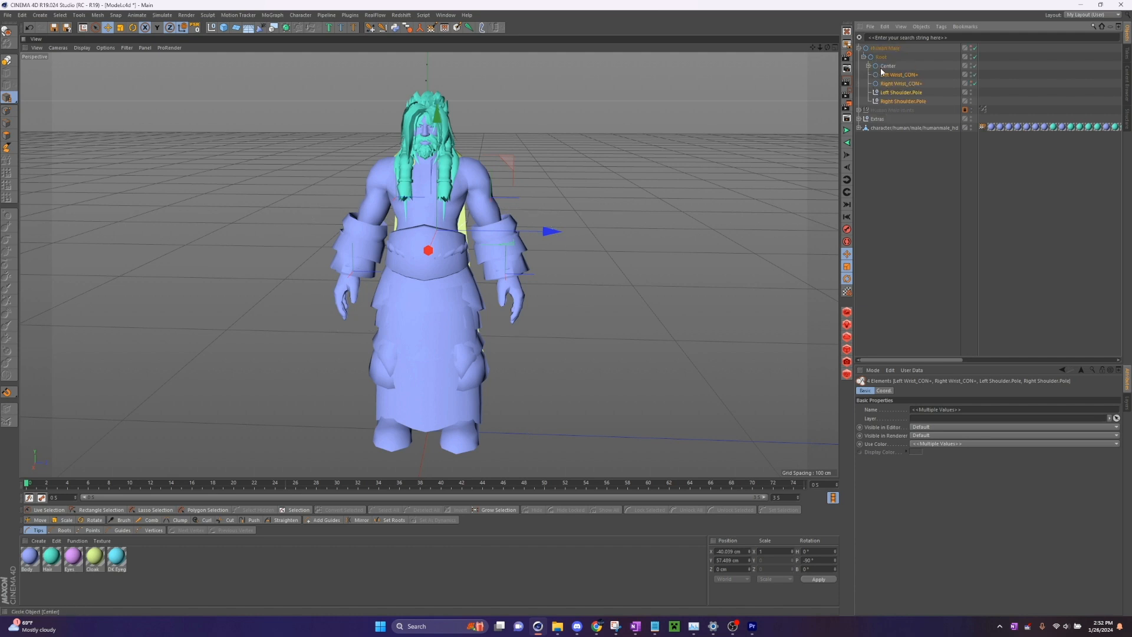
# - Set Visible in Editor to On for Left Wrist_CON+ and Right Wrist_CON+
pyautogui.click(881, 67)
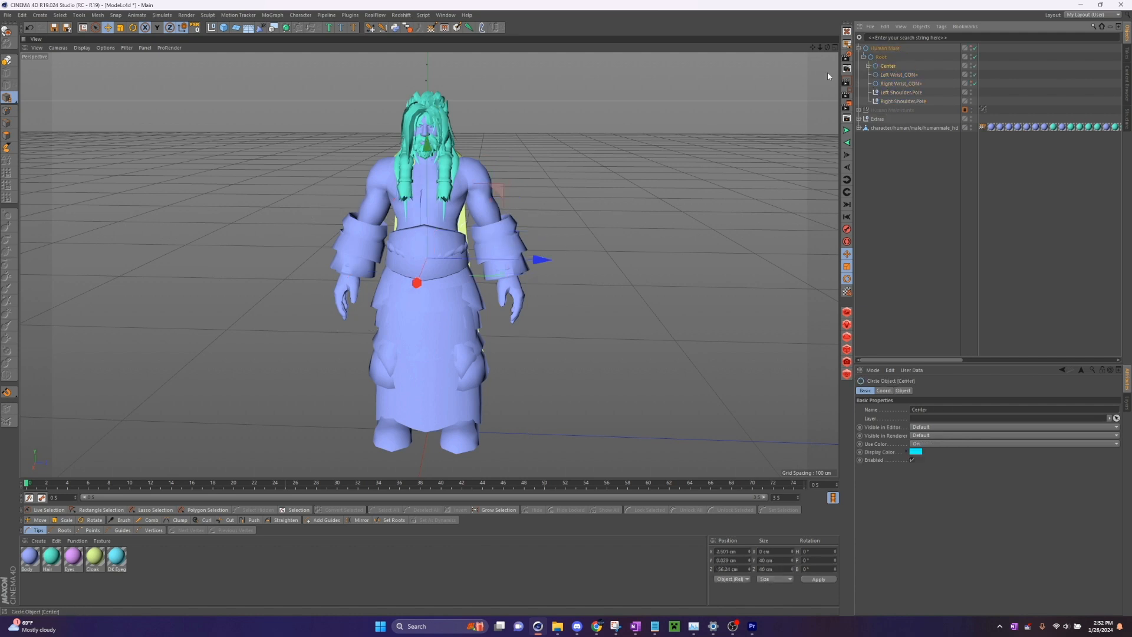
pyautogui.click(905, 76)
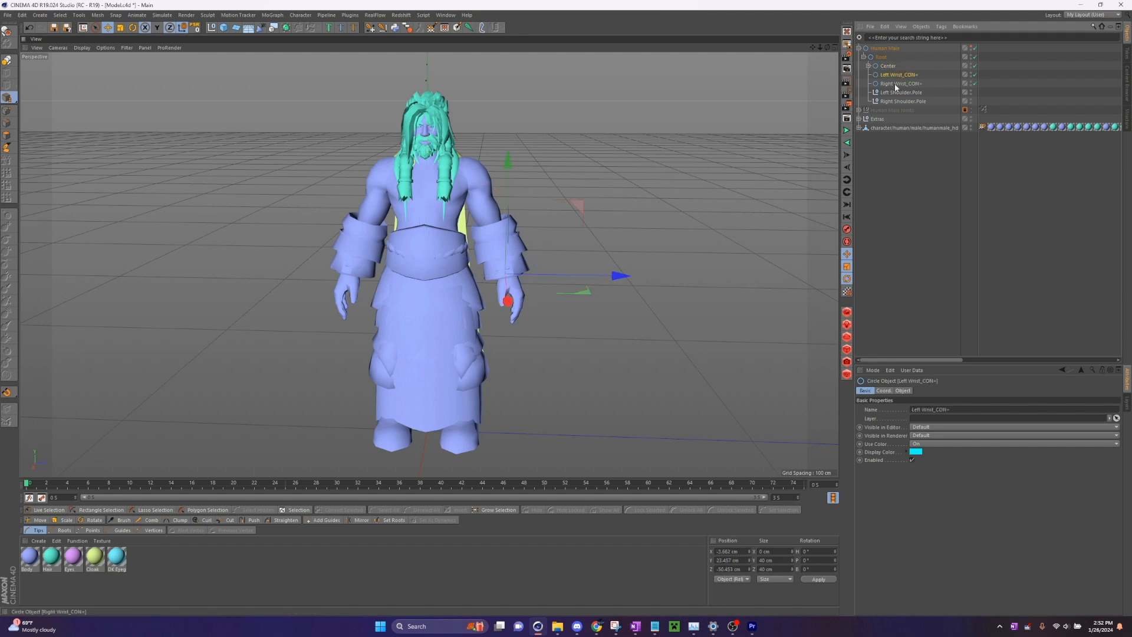
pyautogui.click(889, 49)
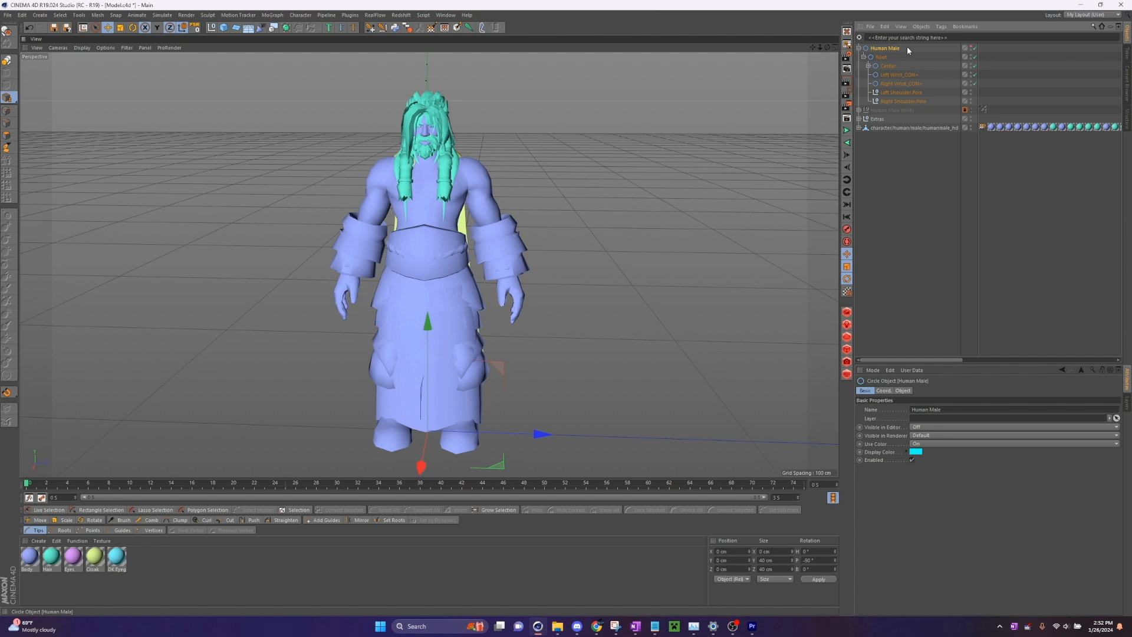
pyautogui.click(908, 75)
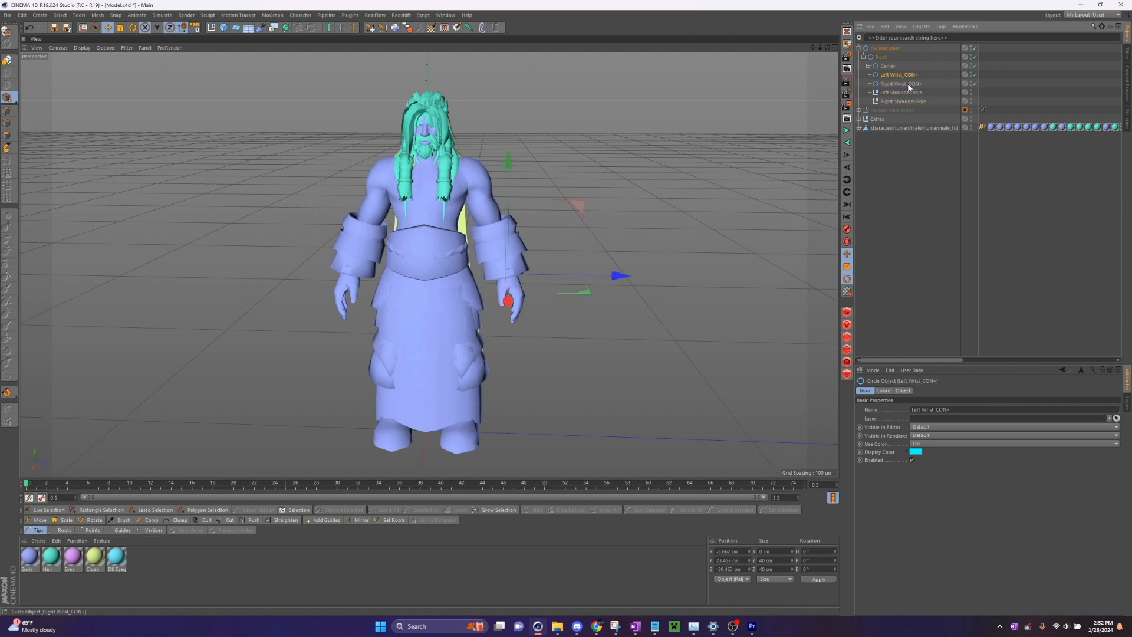
pyautogui.keyDown('ctrl'); pyautogui.click(908, 83); pyautogui.keyUp('ctrl')
pyautogui.click(937, 430)
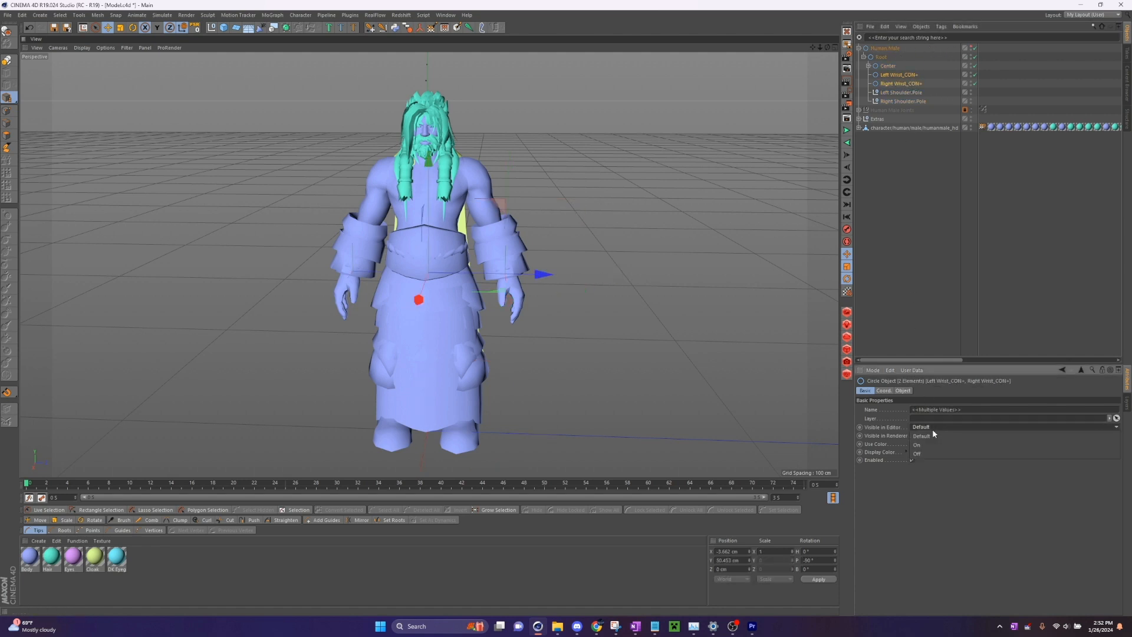
pyautogui.click(922, 446)
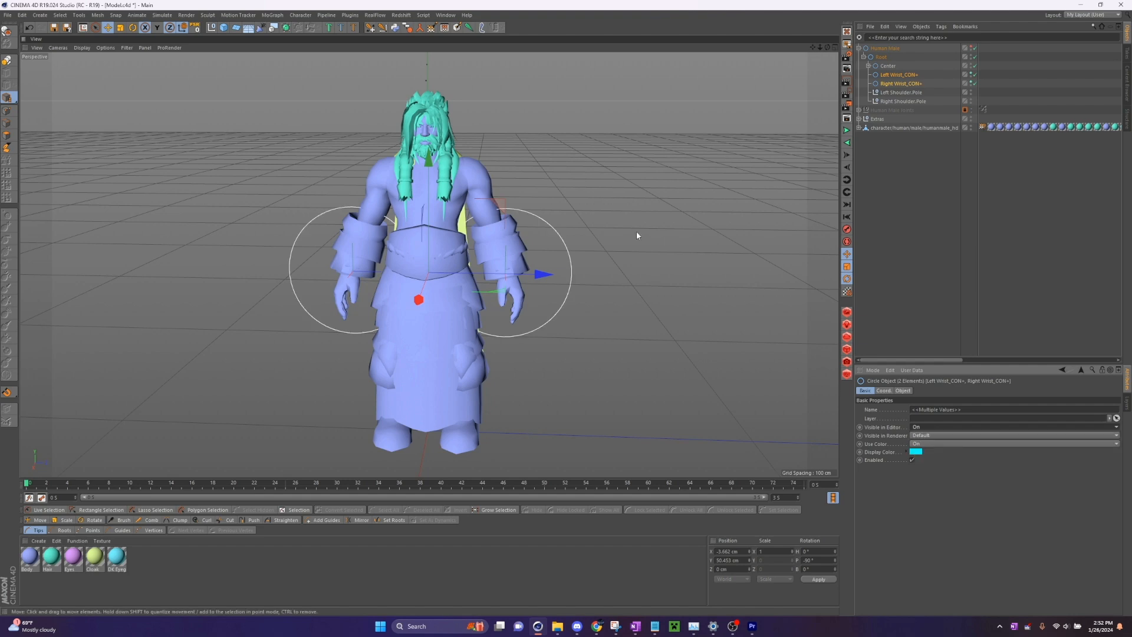
# - Set the circle plane of Left Wrist_CON+ and Right Wrist_CON+ to XY and their radius to 10 cm
pyautogui.moveTo(827, 48)
pyautogui.mouseDown()
pyautogui.moveTo(864, 47)
pyautogui.moveTo(816, 48)
pyautogui.mouseUp()
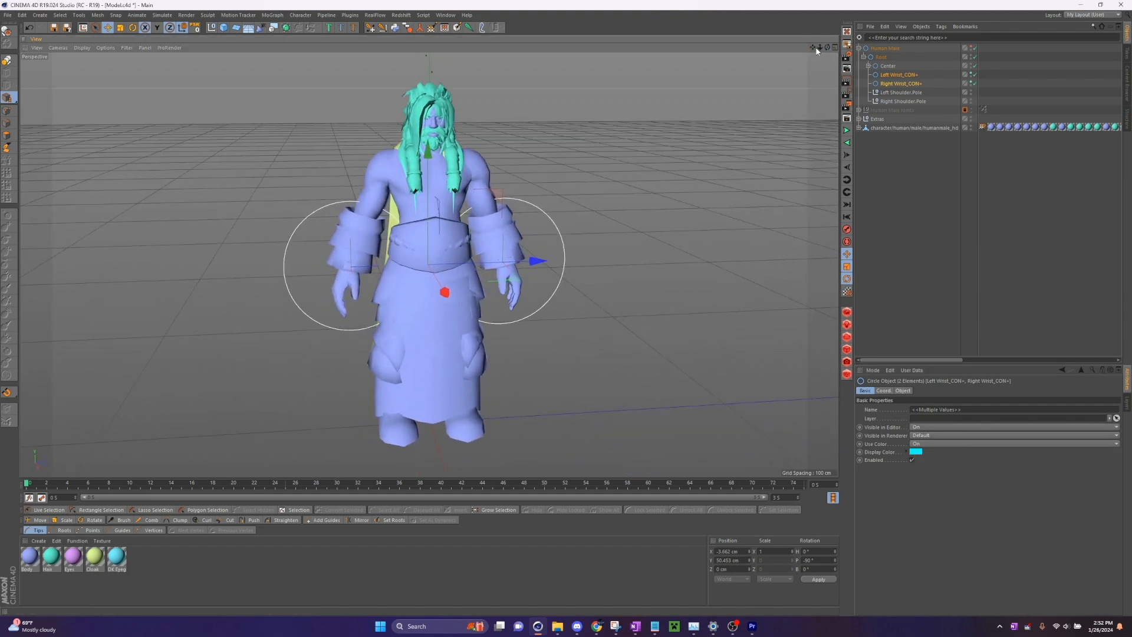
pyautogui.click(968, 146)
pyautogui.click(938, 83)
pyautogui.keyDown('ctrl'); pyautogui.click(900, 75); pyautogui.keyUp('ctrl')
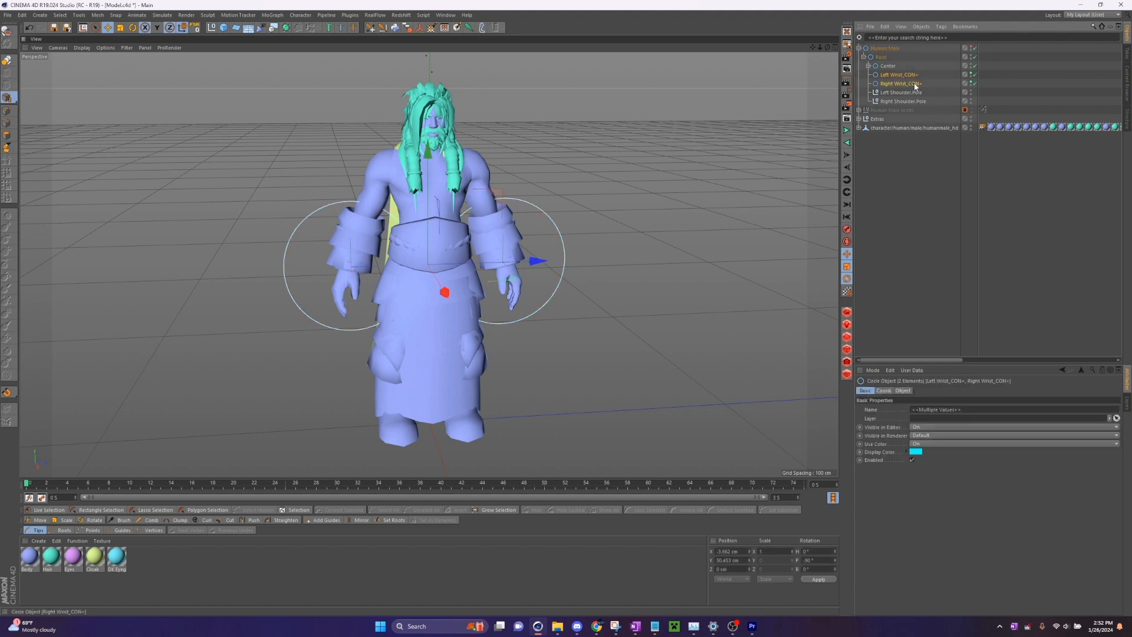
pyautogui.click(903, 391)
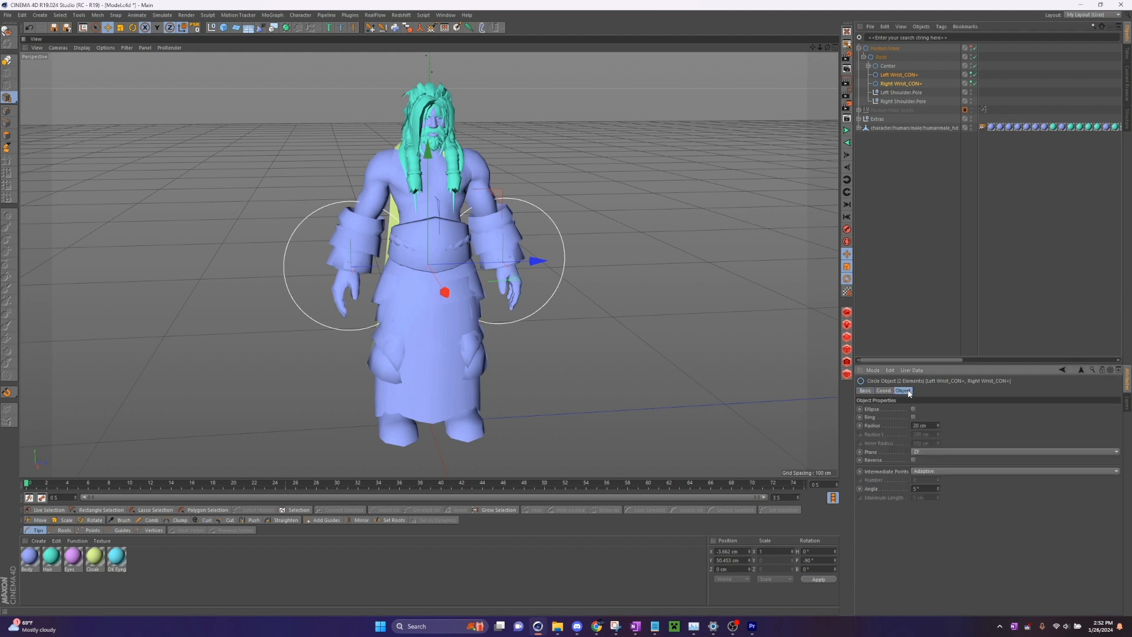
pyautogui.click(923, 451)
pyautogui.click(930, 461)
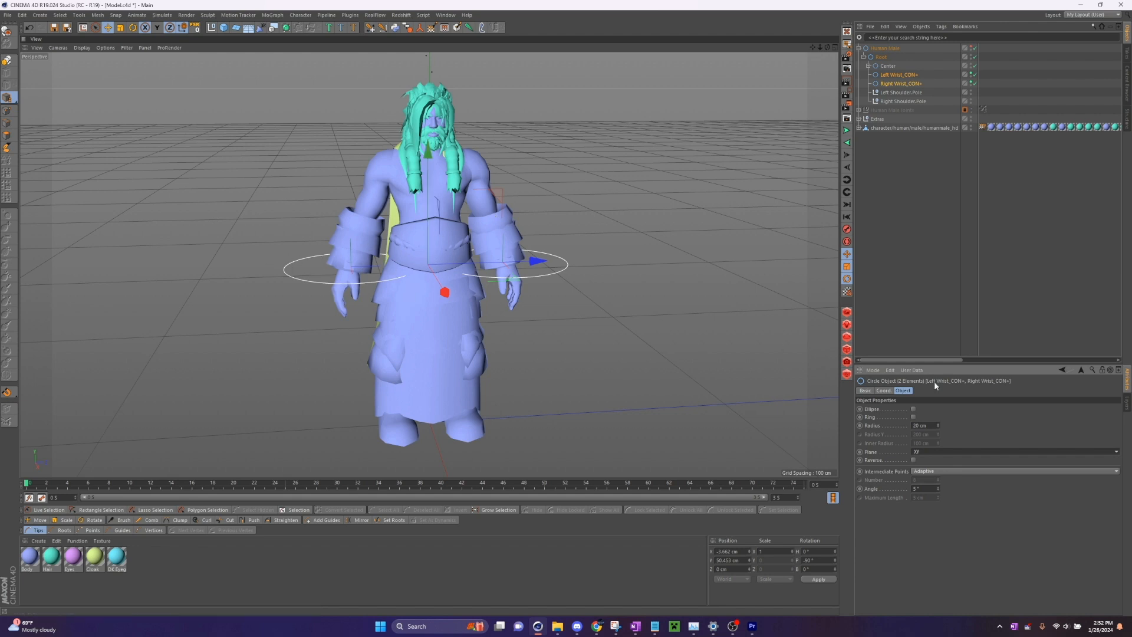
pyautogui.moveTo(938, 426); pyautogui.dragTo(939, 426)
pyautogui.click(939, 427)
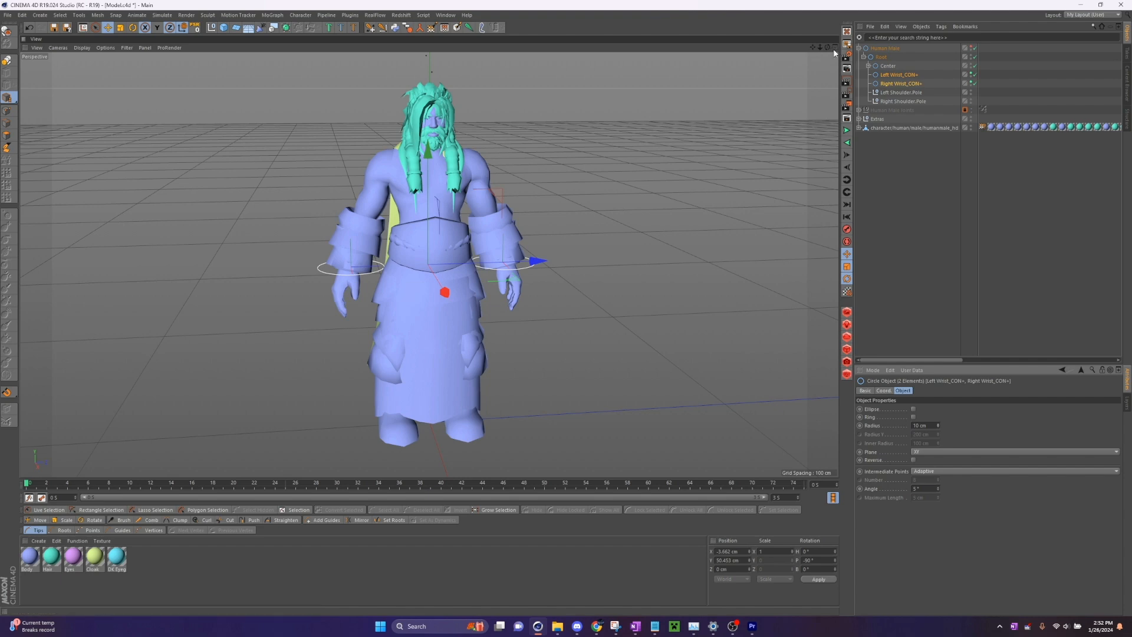
# - Make Center visible in the editor and set Visible in Editor to Off for its children Torso and Waist
pyautogui.moveTo(828, 47); pyautogui.dragTo(790, 49)
pyautogui.keyDown('alt'); pyautogui.moveTo(429, 264); pyautogui.dragTo(451, 250); pyautogui.keyUp('alt')
pyautogui.moveTo(813, 47); pyautogui.dragTo(803, 60)
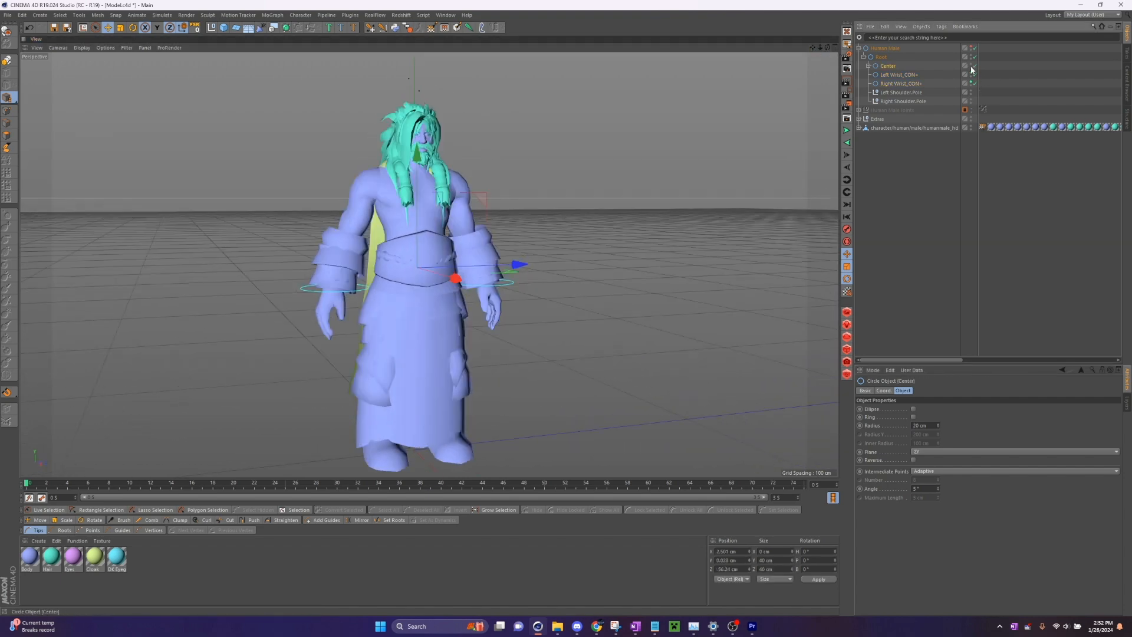
pyautogui.click(971, 65)
pyautogui.click(868, 66)
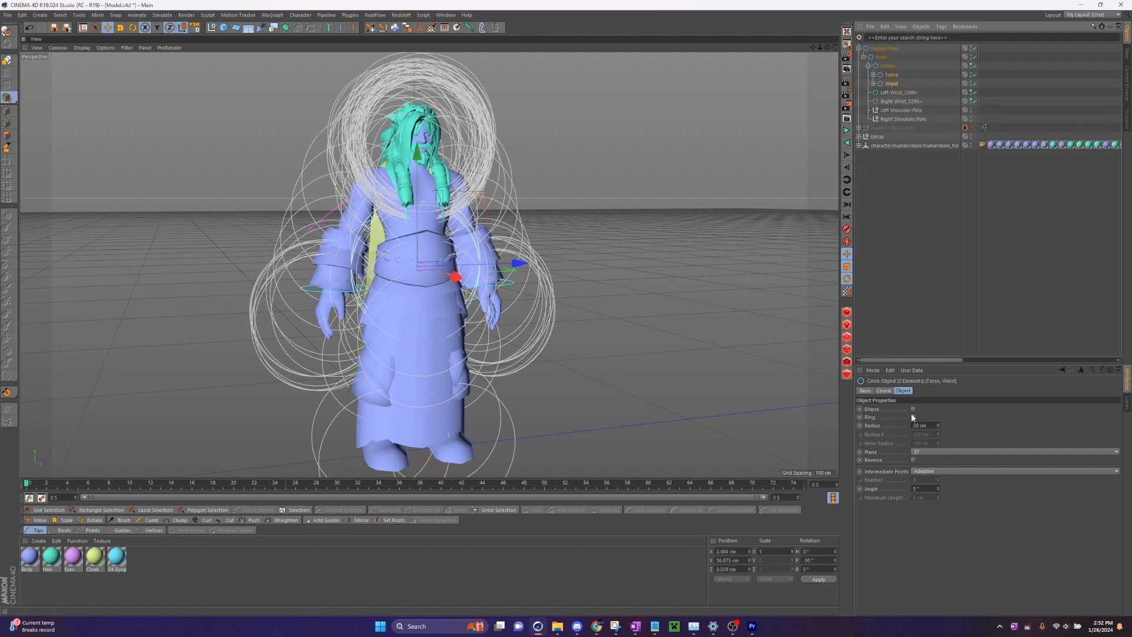
pyautogui.click(870, 389)
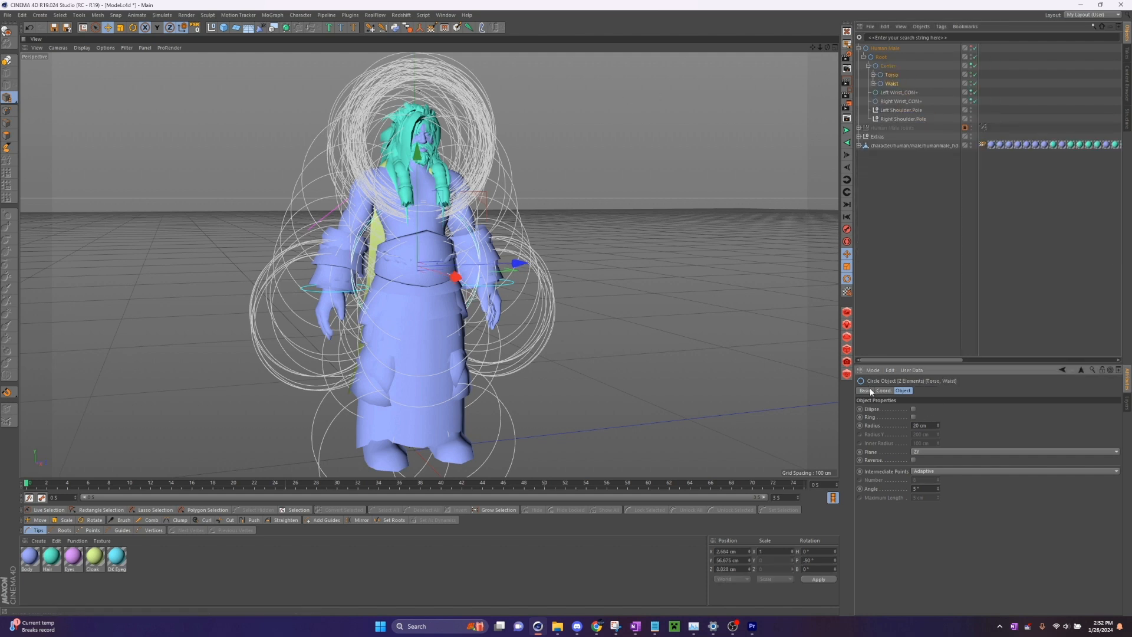
pyautogui.click(920, 427)
pyautogui.click(923, 448)
pyautogui.click(931, 274)
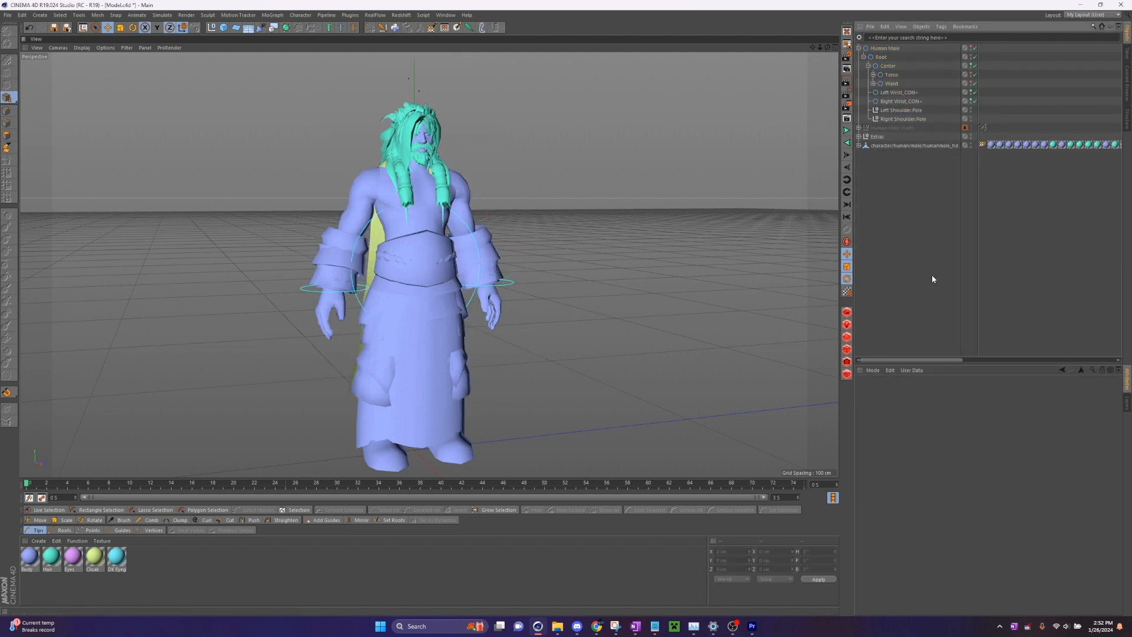
# - Set the Center circle's plane to XY and its radius to 18 cm
pyautogui.click(888, 66)
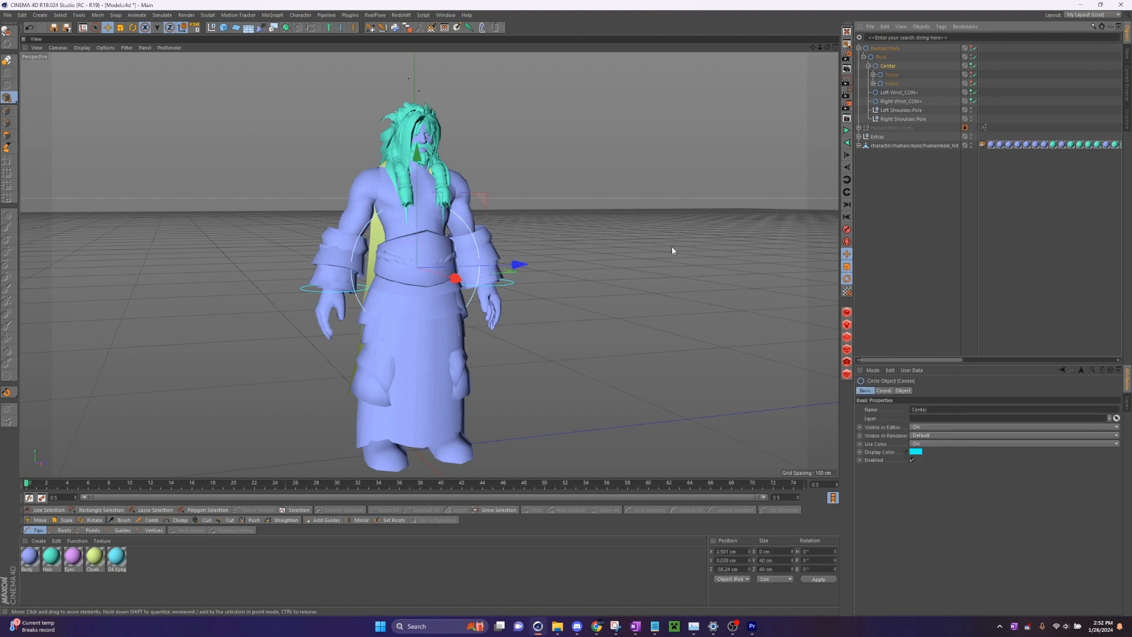
pyautogui.click(903, 390)
pyautogui.click(934, 452)
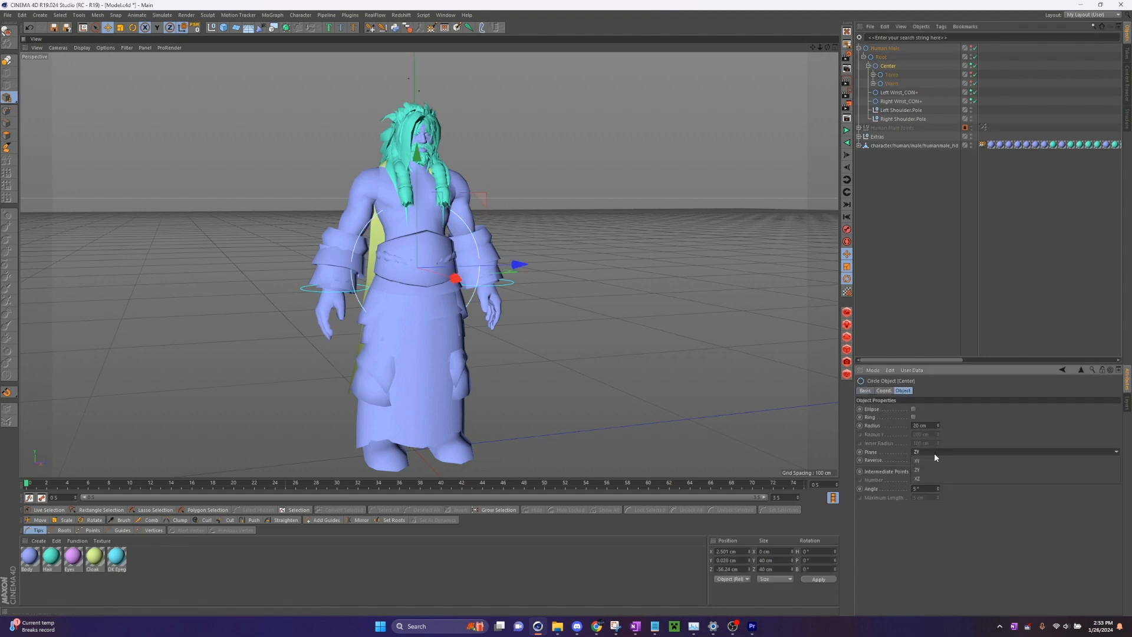
pyautogui.click(940, 455)
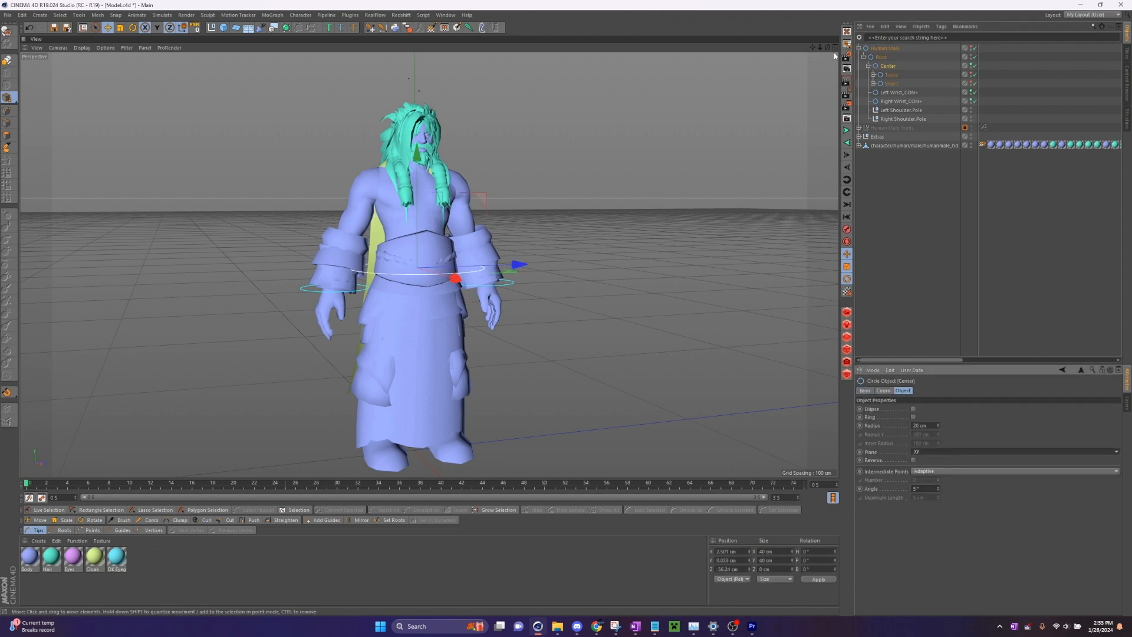
pyautogui.moveTo(828, 48); pyautogui.dragTo(808, 80)
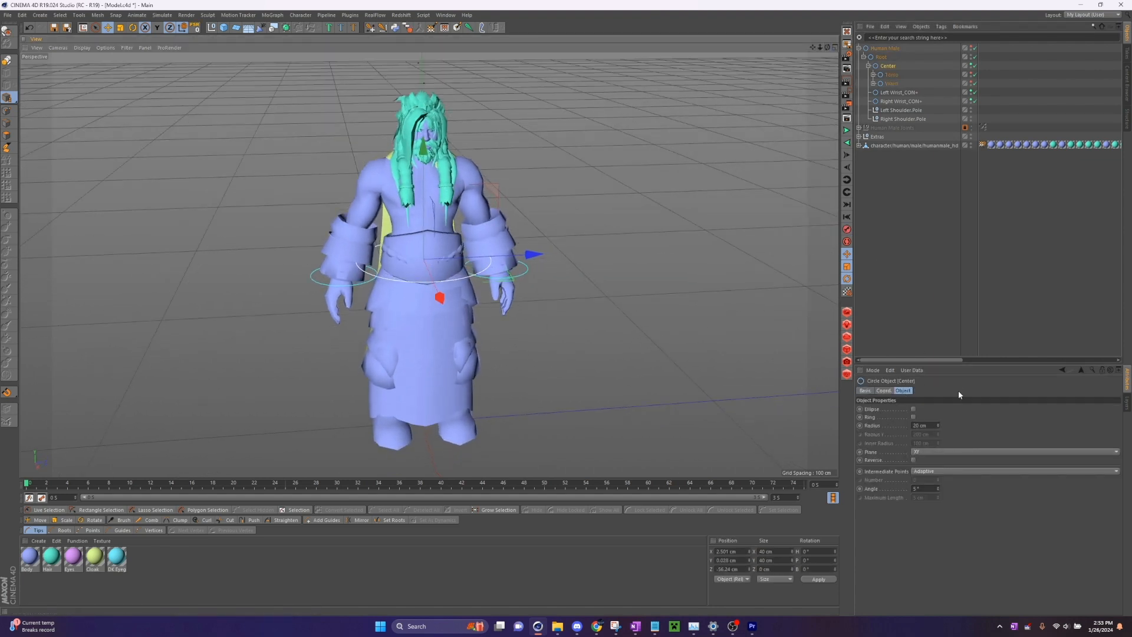
pyautogui.click(938, 427)
pyautogui.click(938, 427)
pyautogui.keyDown('alt'); pyautogui.moveTo(721, 223); pyautogui.dragTo(717, 191); pyautogui.keyUp('alt')
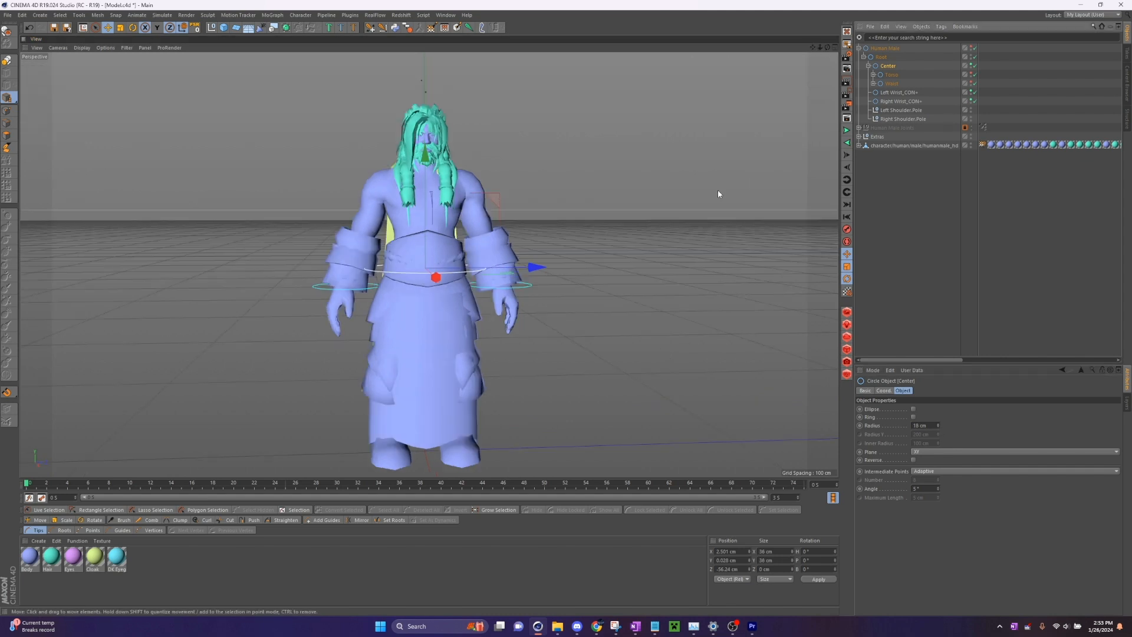
# - Test the rig by moving the Center controller, and undo the move
pyautogui.moveTo(429, 213); pyautogui.dragTo(437, 280)
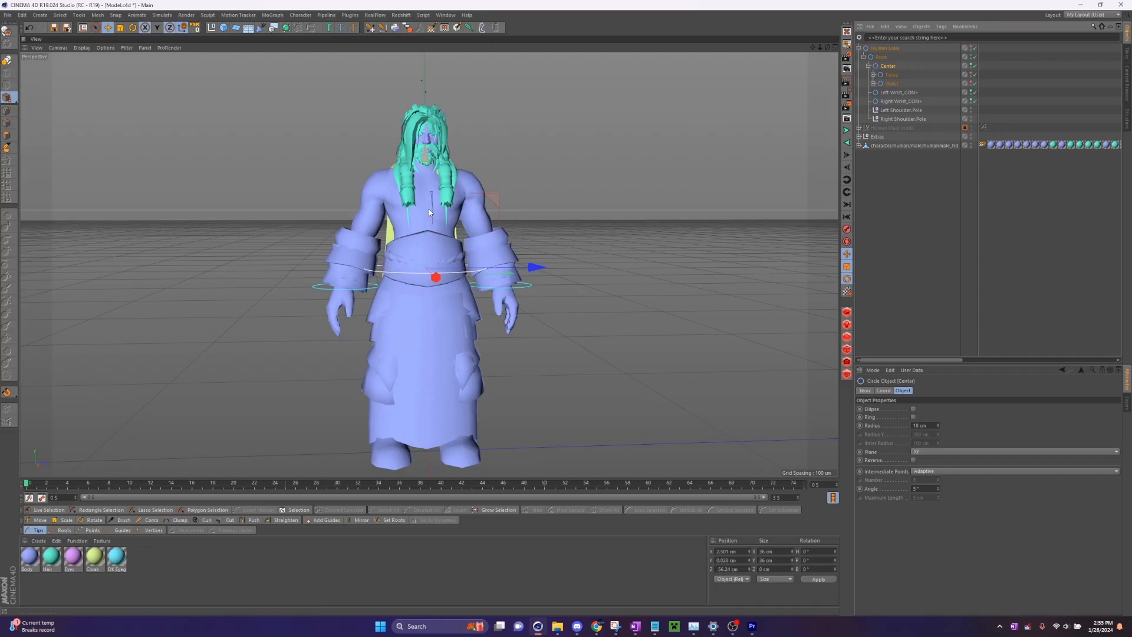
pyautogui.moveTo(429, 214)
pyautogui.mouseDown()
pyautogui.moveTo(436, 267)
pyautogui.moveTo(443, 229)
pyautogui.mouseUp()
pyautogui.hotkey('ctrl', 'z')
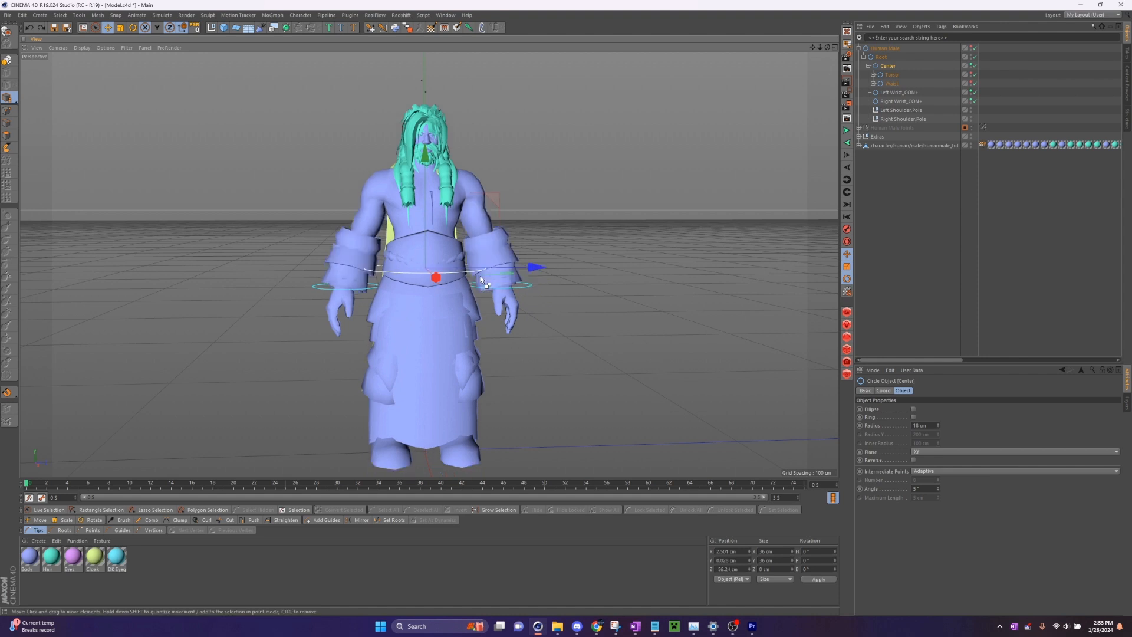
# - Test the left arm by moving Left Wrist_CON+, and undo the move
pyautogui.moveTo(828, 48); pyautogui.dragTo(825, 82)
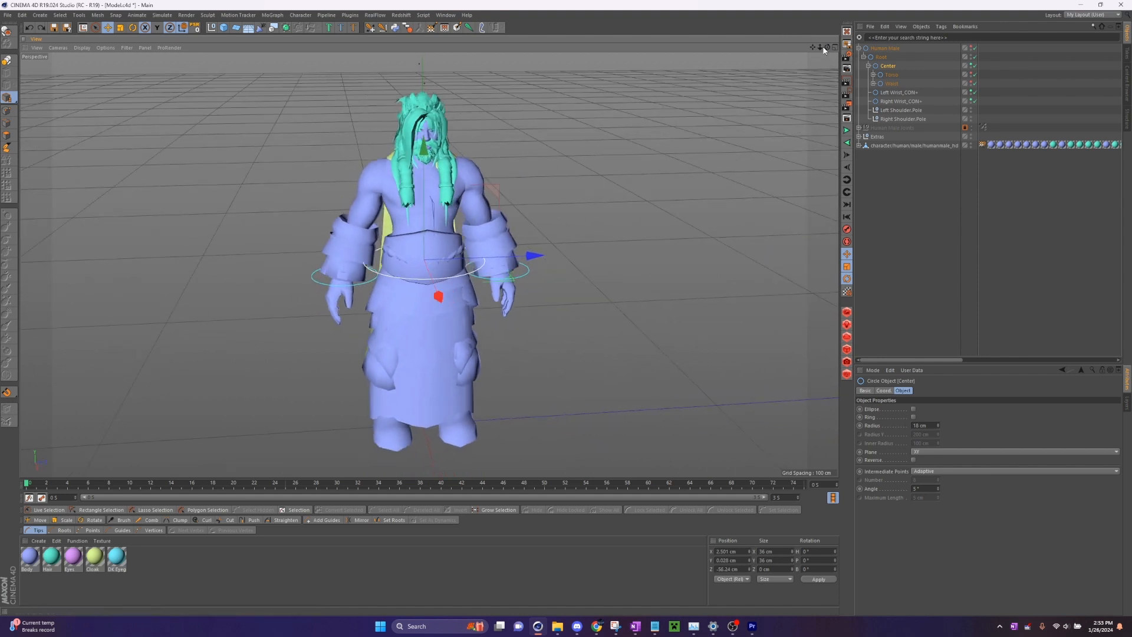
pyautogui.click(900, 101)
pyautogui.click(893, 92)
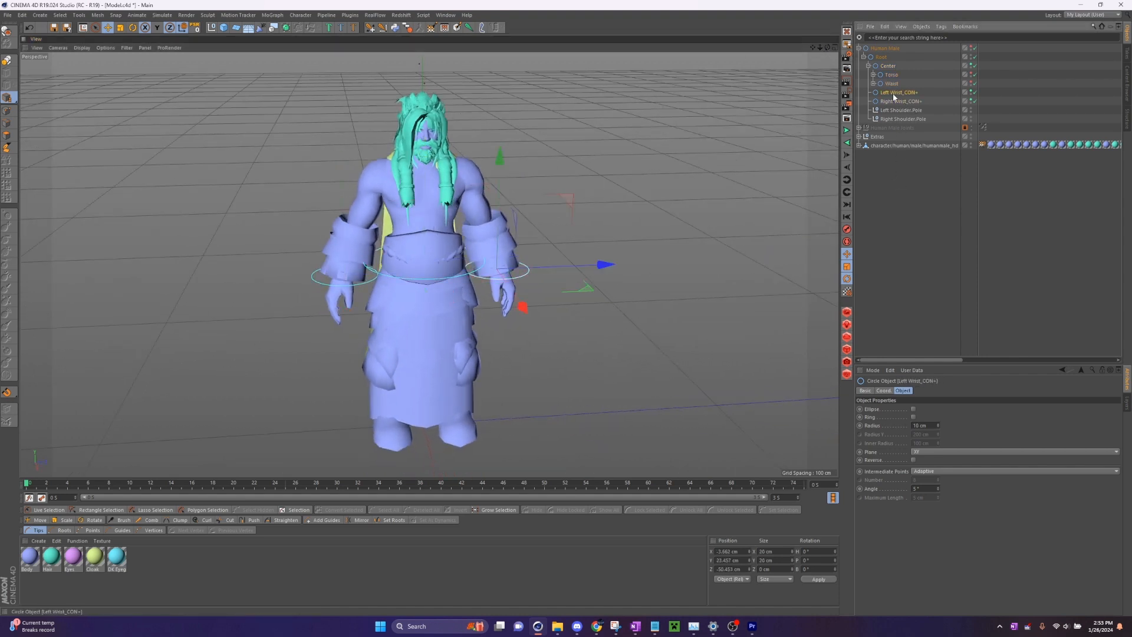
pyautogui.moveTo(563, 292)
pyautogui.mouseDown()
pyautogui.moveTo(573, 304)
pyautogui.moveTo(547, 311)
pyautogui.moveTo(571, 295)
pyautogui.mouseUp()
pyautogui.hotkey('ctrl', 'z')
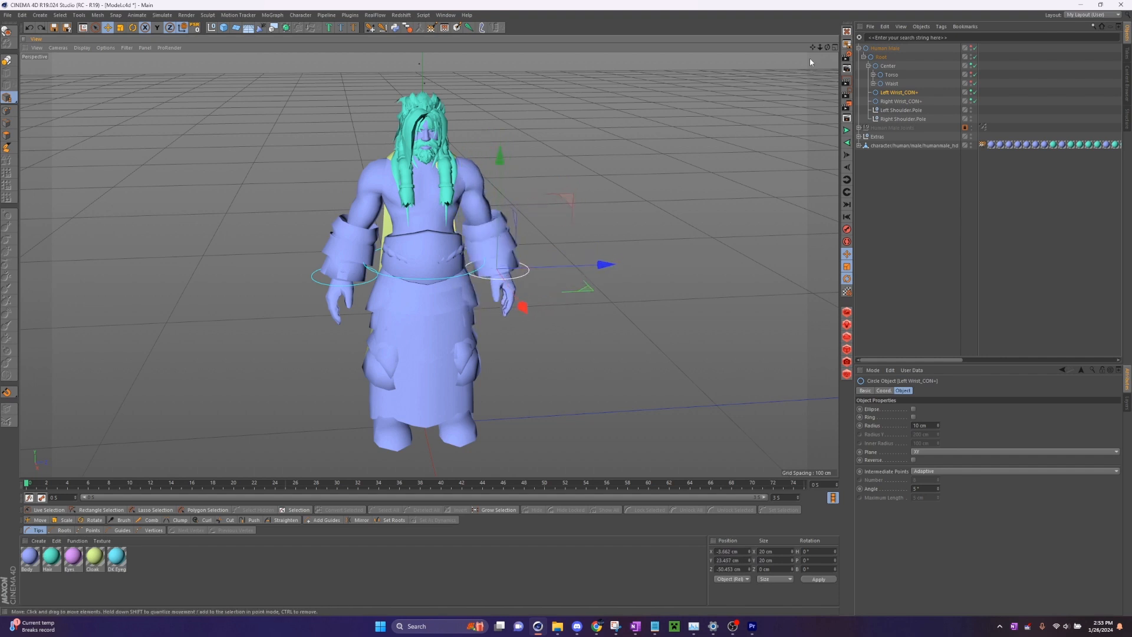
# - Move the left hand's ring, thumb, index, pinky and middle 01 controllers out of Left Wrist into Left Wrist_CON+
pyautogui.moveTo(827, 48)
pyautogui.mouseDown()
pyautogui.moveTo(818, 35)
pyautogui.moveTo(826, 41)
pyautogui.mouseUp()
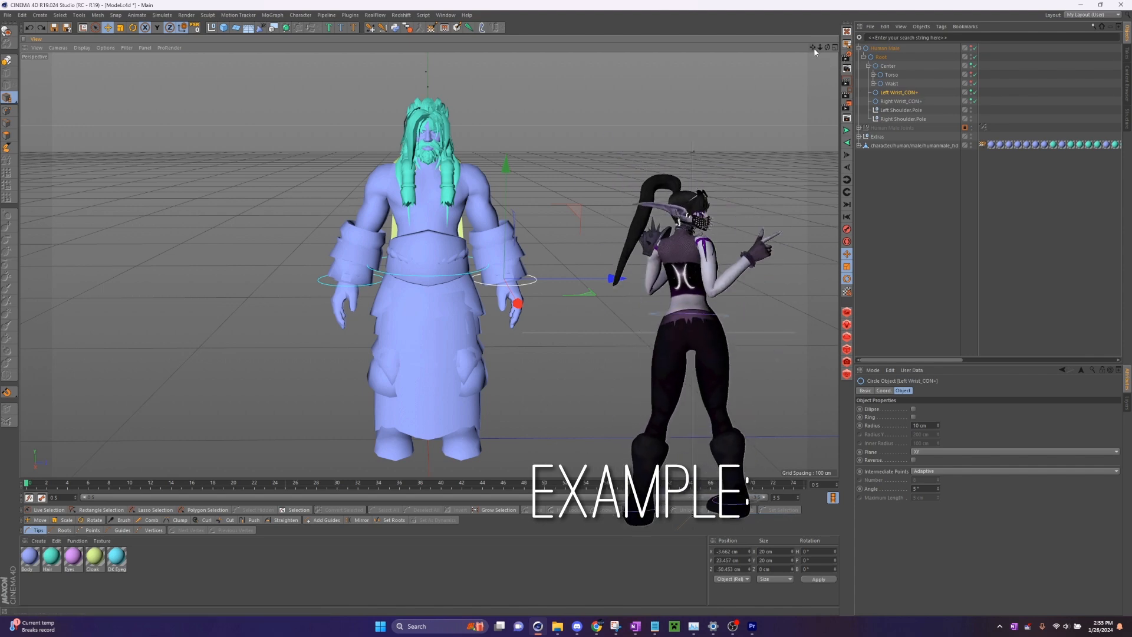
pyautogui.moveTo(827, 47); pyautogui.dragTo(793, 53)
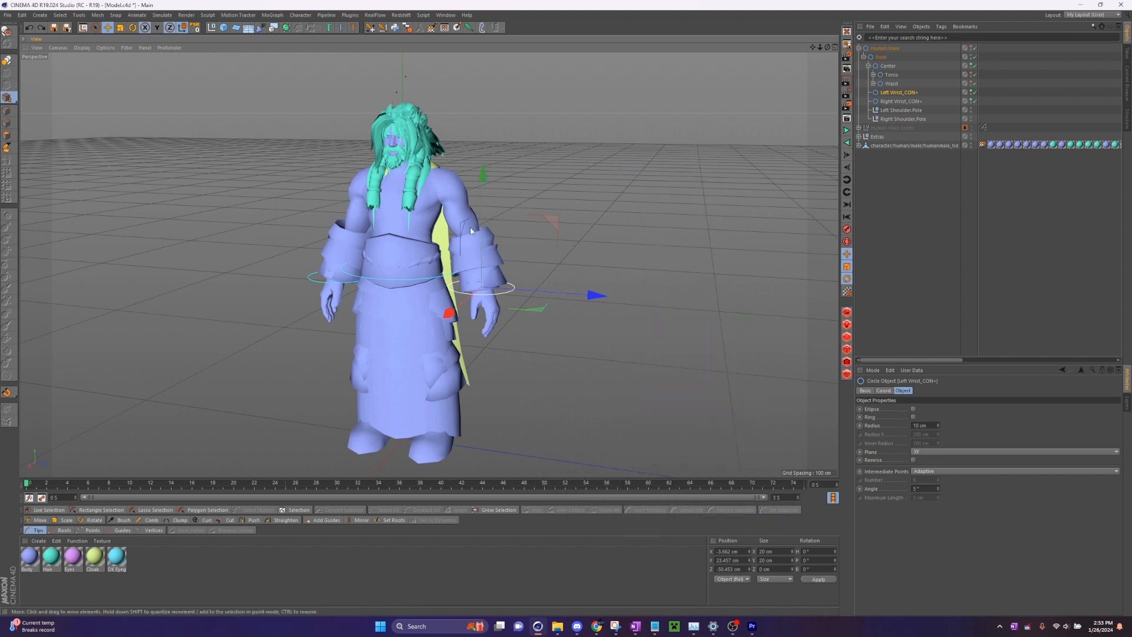
pyautogui.scroll(4, 316, 196)
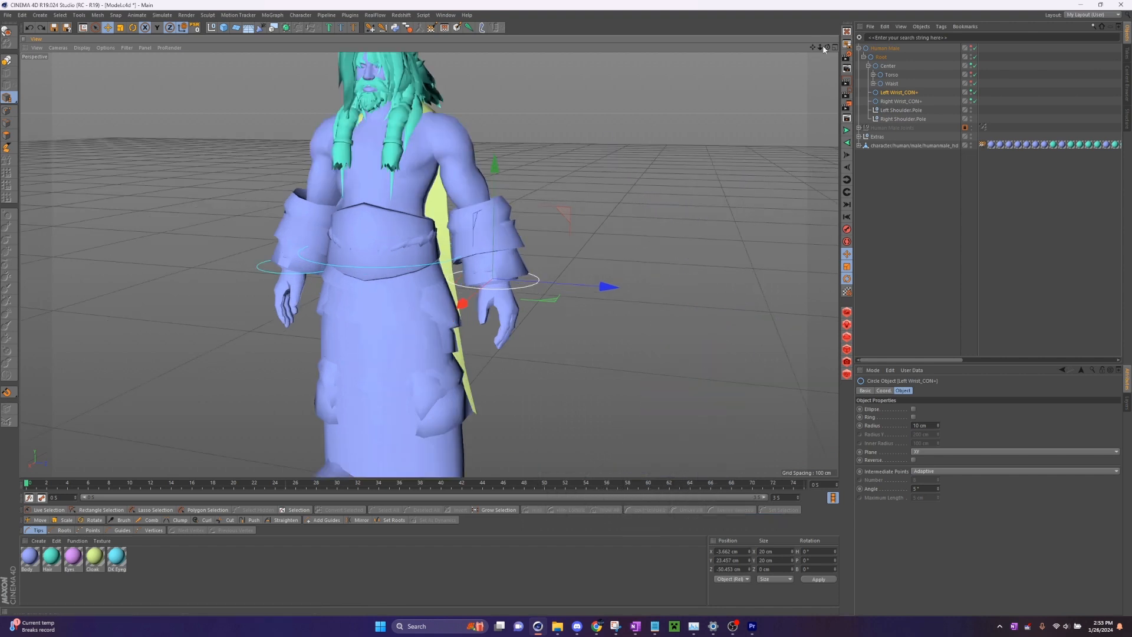
pyautogui.moveTo(828, 48); pyautogui.dragTo(890, 71)
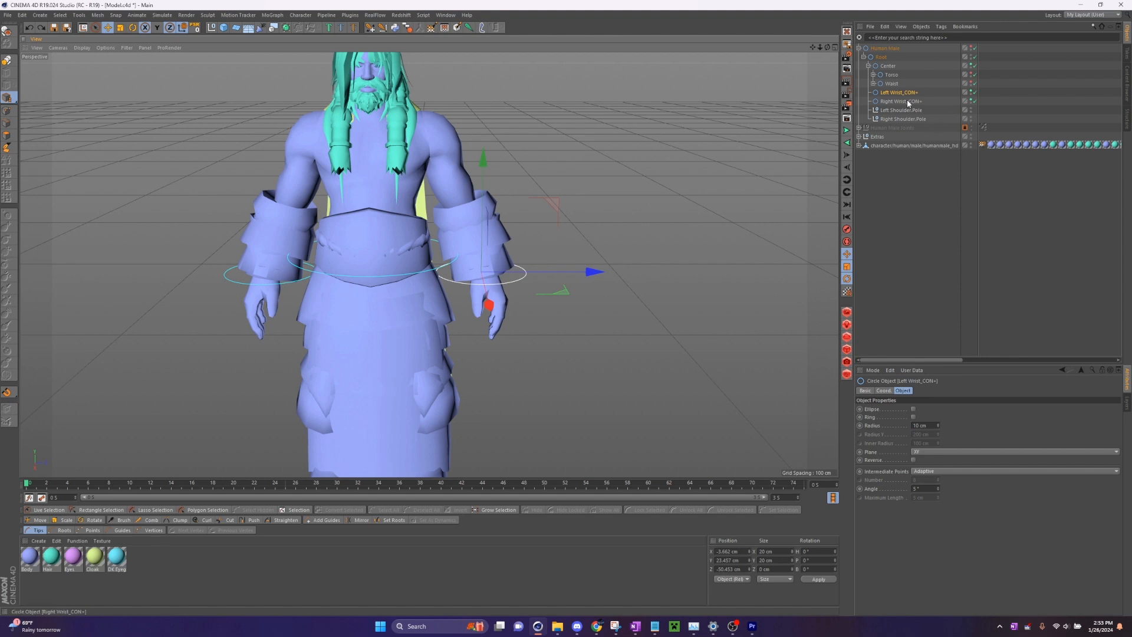
pyautogui.moveTo(813, 48); pyautogui.dragTo(852, 91)
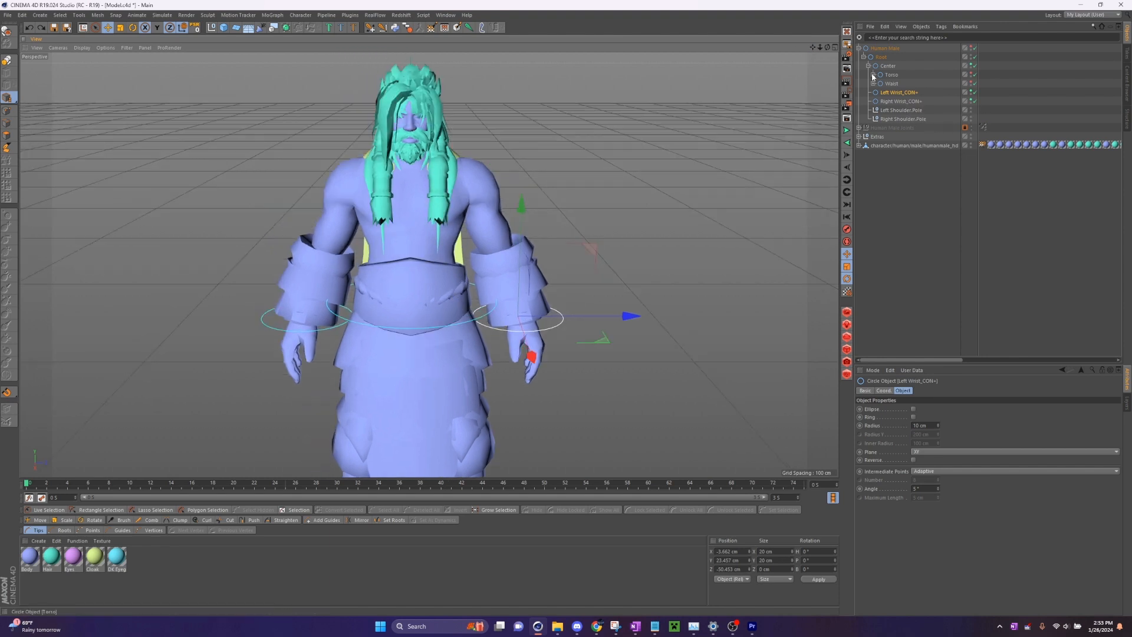
pyautogui.click(873, 74)
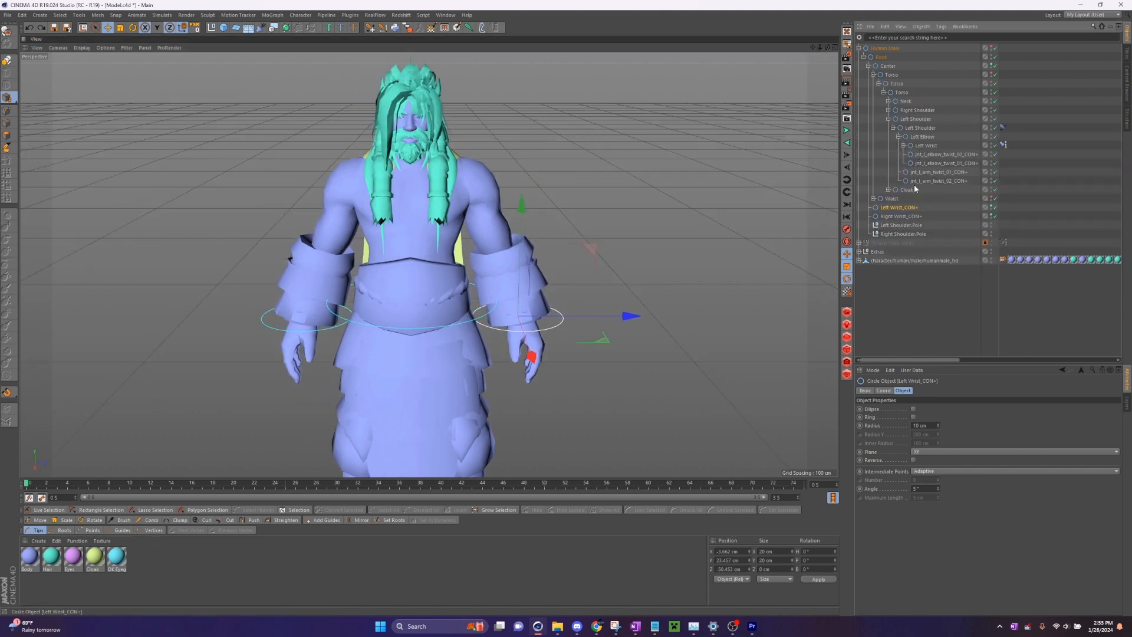
pyautogui.click(904, 145)
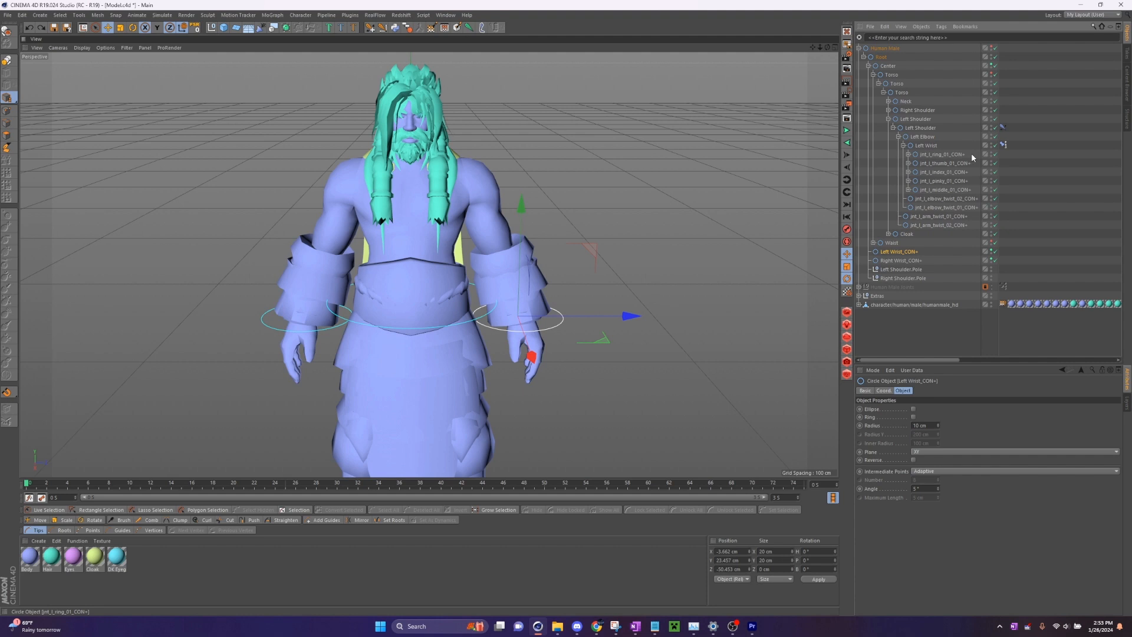
pyautogui.moveTo(971, 153); pyautogui.dragTo(895, 252)
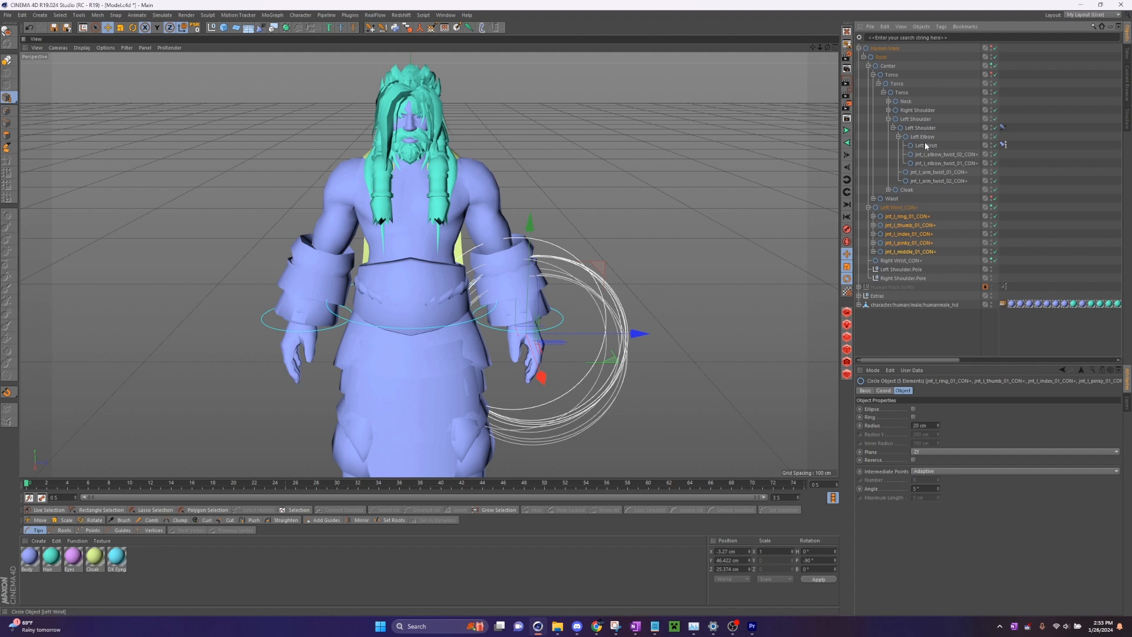
# - Move the right hand's pinky, thumb, index, middle and ring 01 controllers out of Right Wrist into Right Wrist_CON+
pyautogui.click(916, 120)
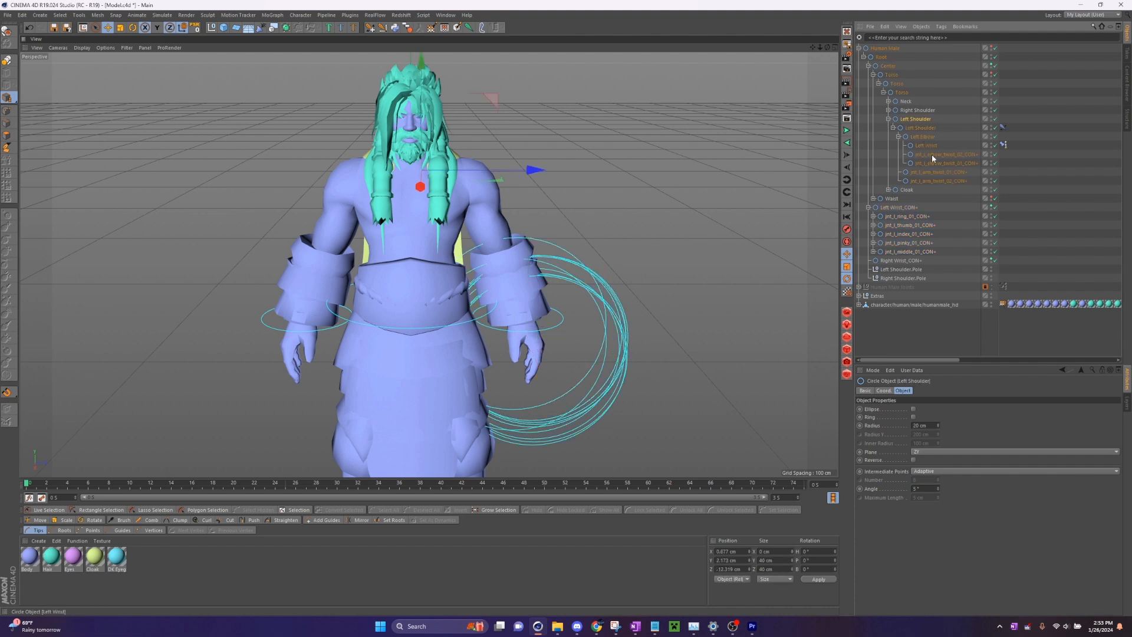
pyautogui.click(885, 118)
pyautogui.click(889, 119)
pyautogui.click(889, 110)
pyautogui.moveTo(979, 143); pyautogui.dragTo(929, 183)
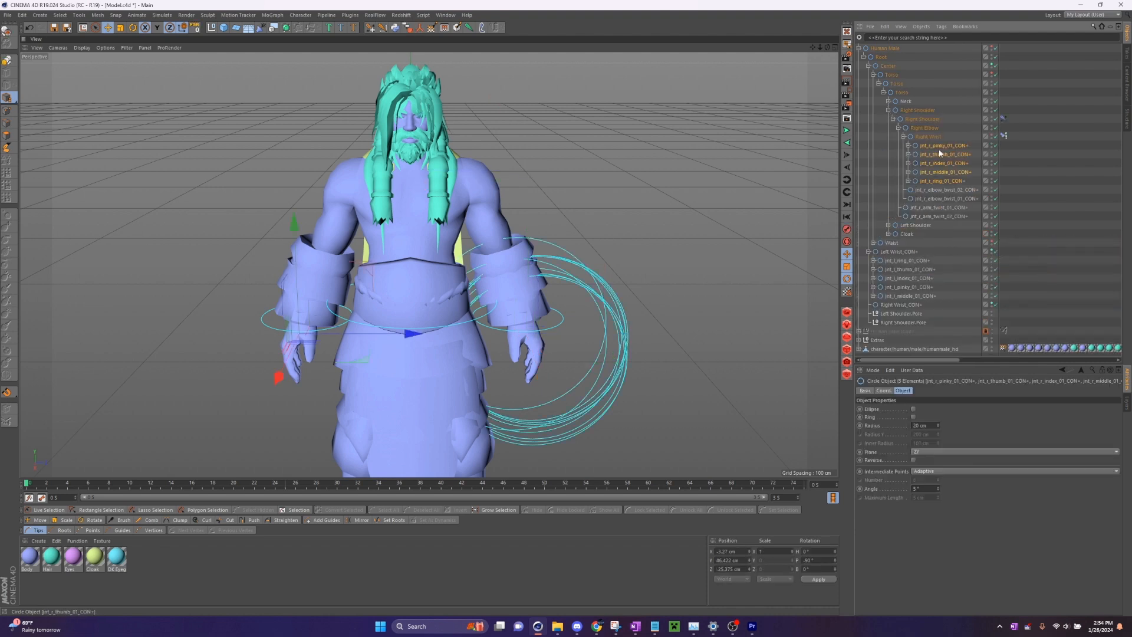
pyautogui.moveTo(923, 285); pyautogui.dragTo(903, 305)
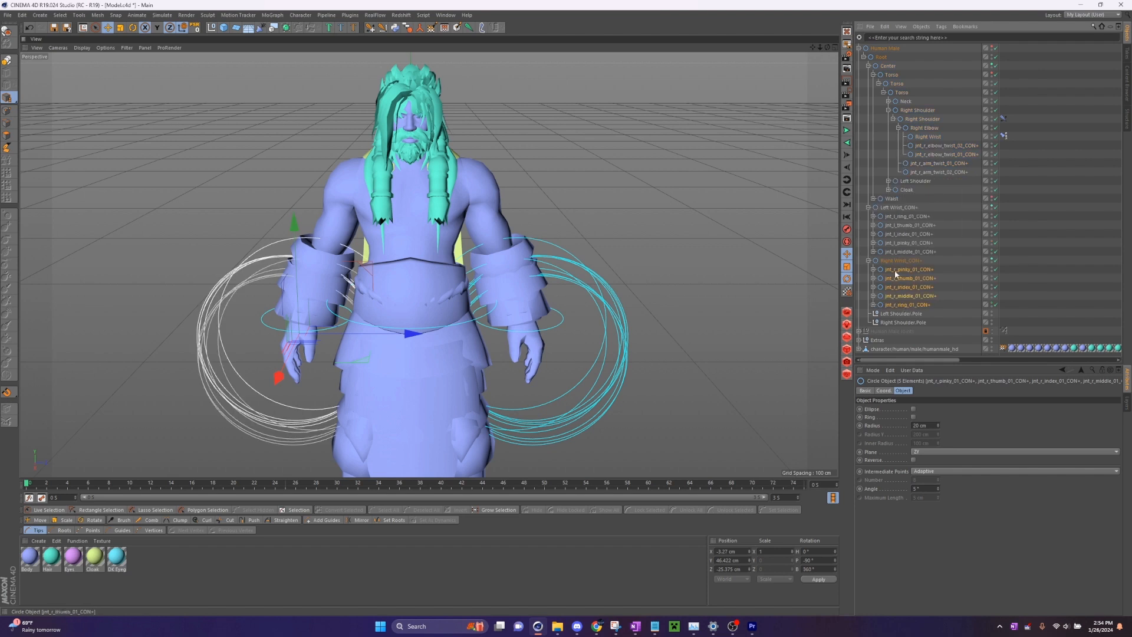
pyautogui.click(889, 111)
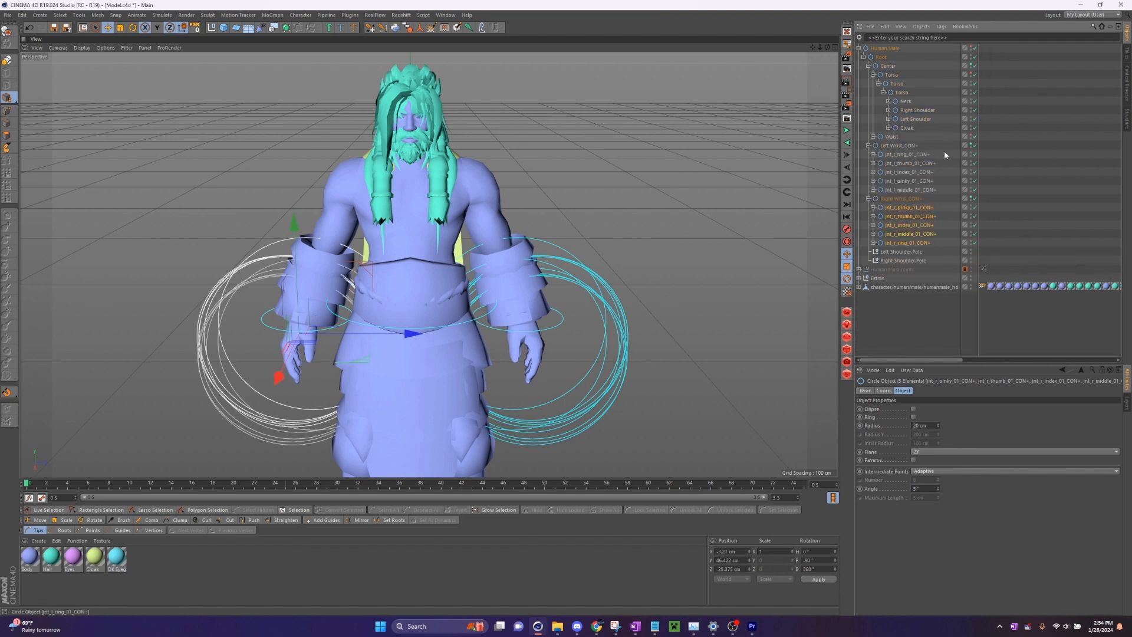
# - Set Visible in Editor to Off for all ten finger controllers under the two wrist controllers
pyautogui.moveTo(943, 150); pyautogui.dragTo(917, 245)
pyautogui.click(867, 390)
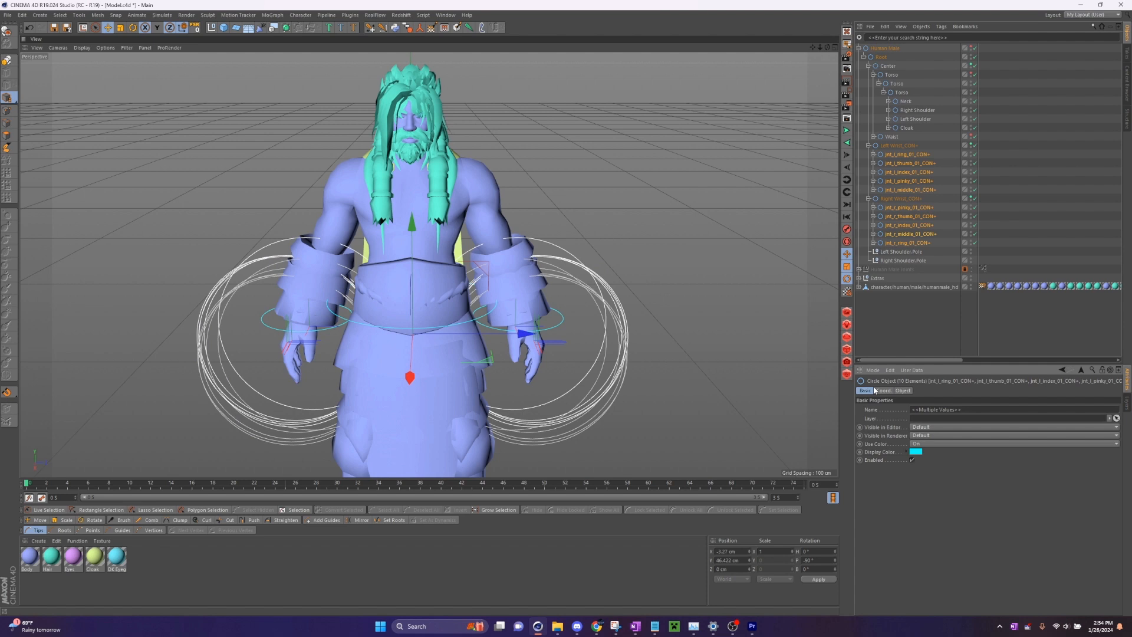
pyautogui.click(927, 432)
pyautogui.click(929, 451)
pyautogui.click(924, 341)
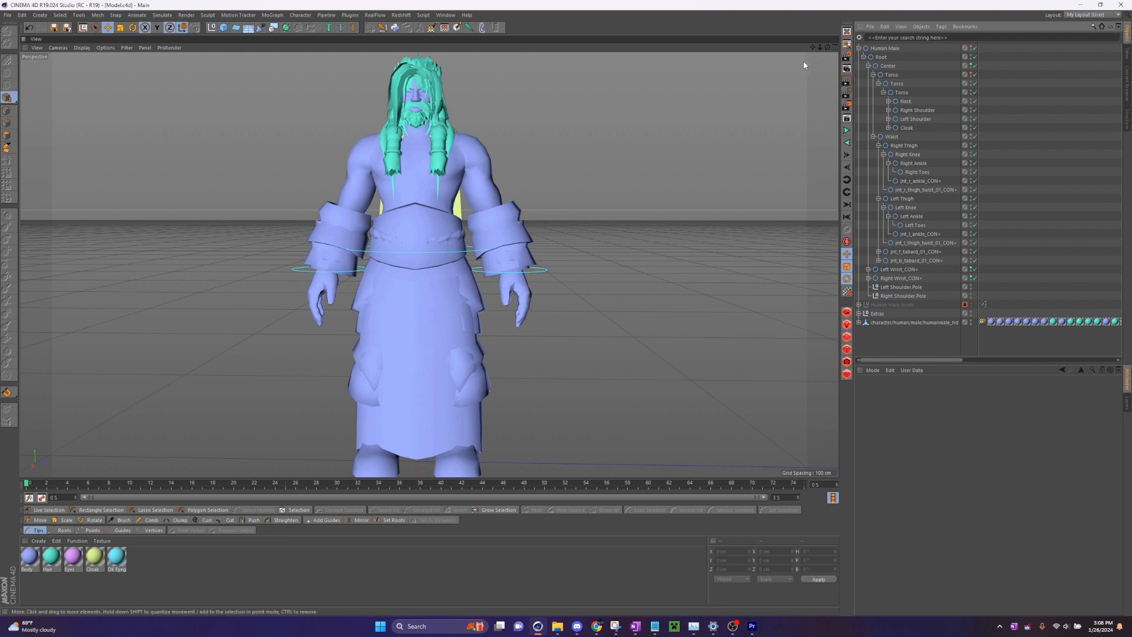
pyautogui.moveTo(812, 47); pyautogui.dragTo(787, 58)
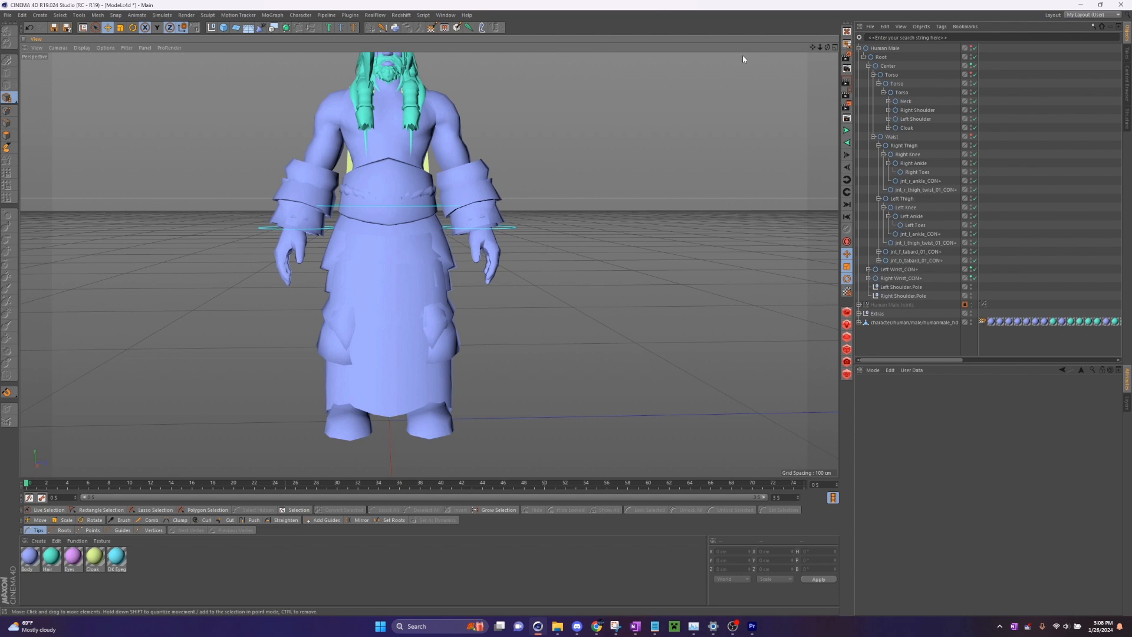
pyautogui.moveTo(813, 47); pyautogui.dragTo(817, 52)
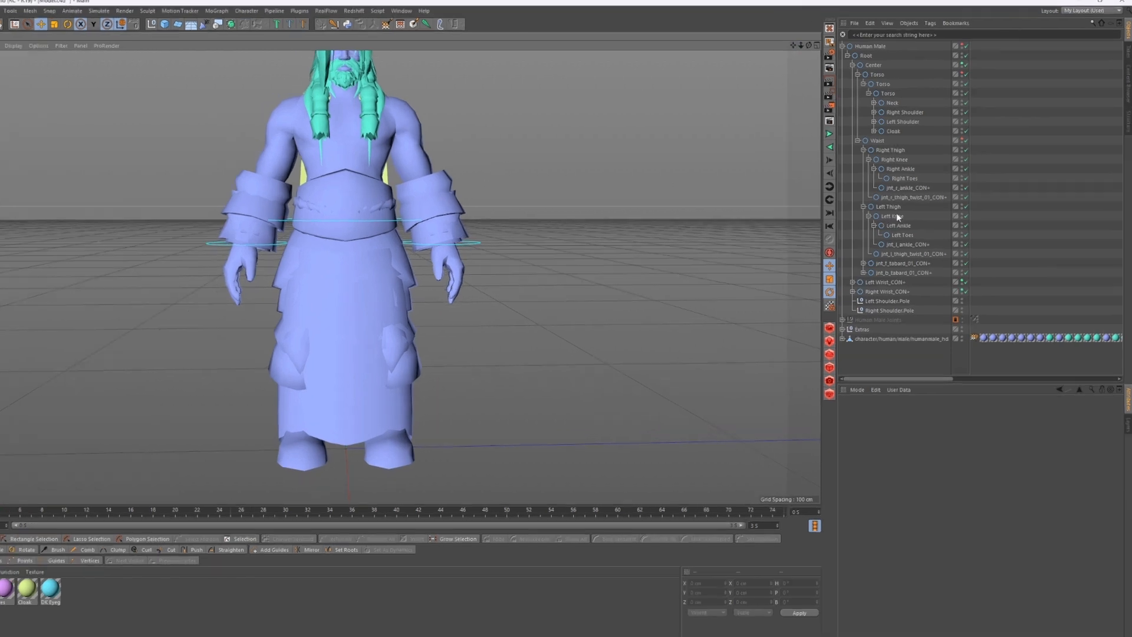
# - Try to move Right Ankle with its toes under jnt_r_ankle_CON+, and undo the move
pyautogui.click(919, 172)
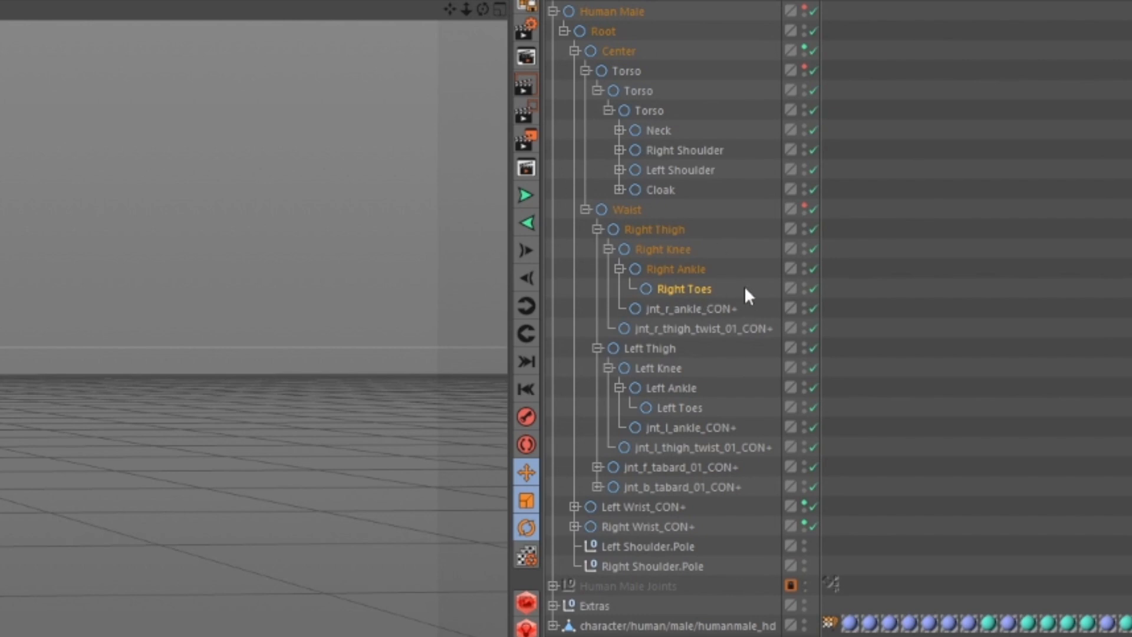
pyautogui.click(671, 230)
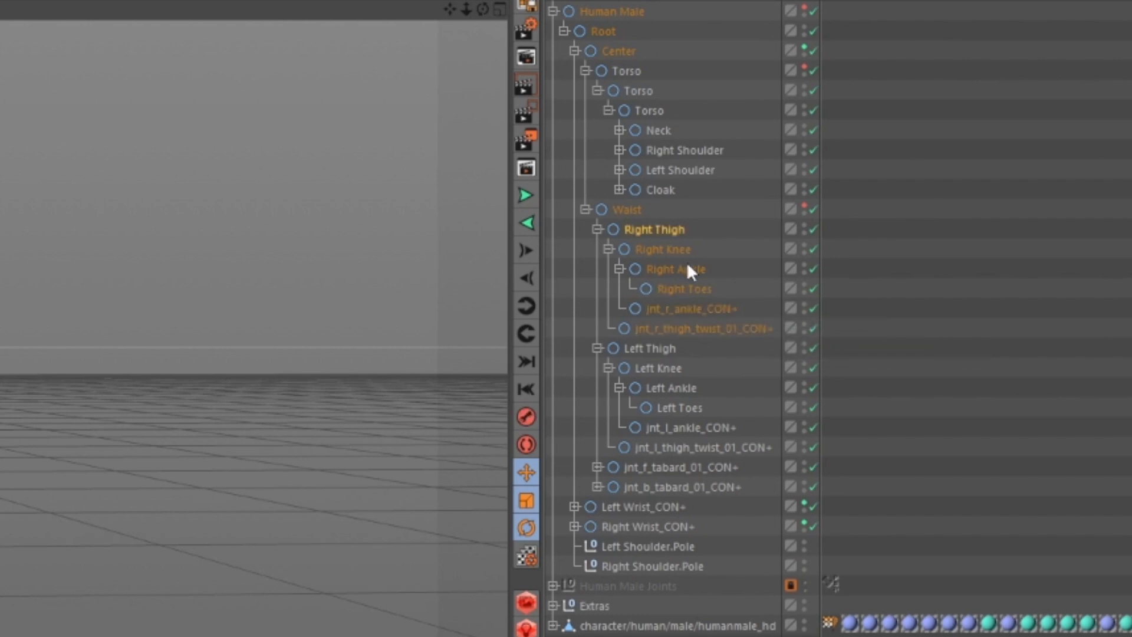
pyautogui.click(619, 269)
pyautogui.click(685, 273)
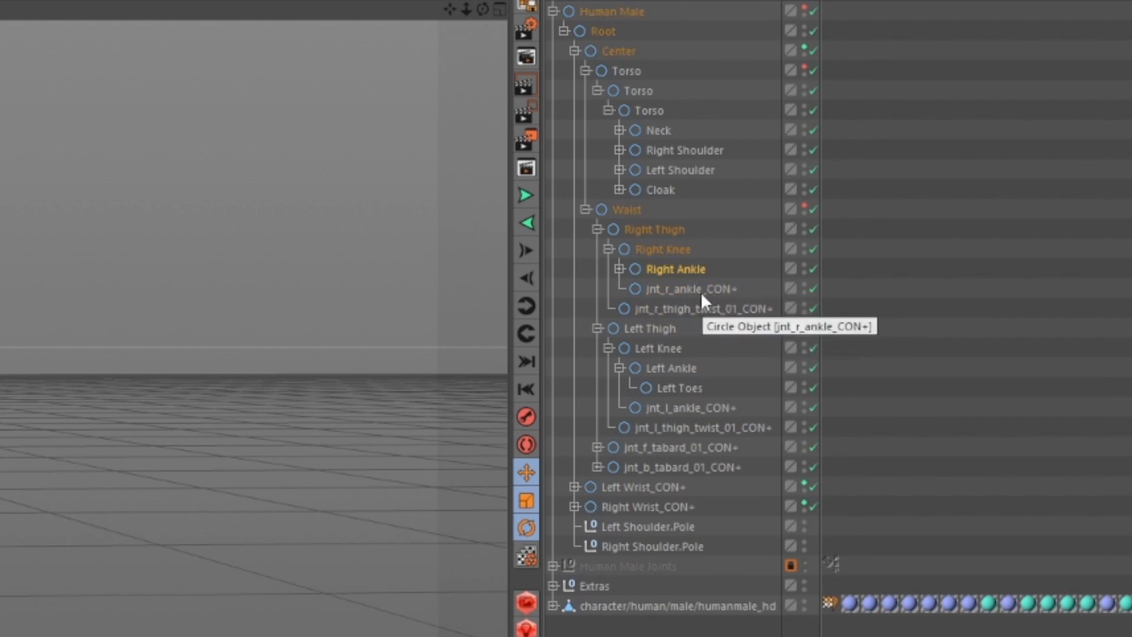
pyautogui.moveTo(666, 268); pyautogui.dragTo(695, 288)
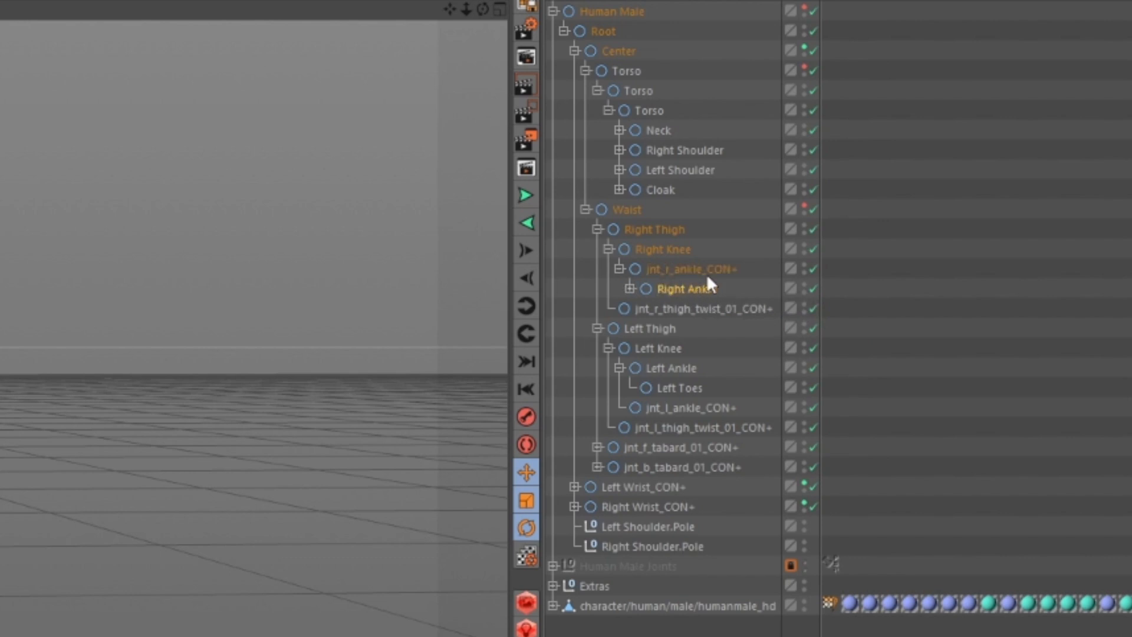
pyautogui.hotkey('ctrl', 'z')
# - Examine where the jnt_r_ankle_CON+ controller sits on the right leg
pyautogui.click(701, 292)
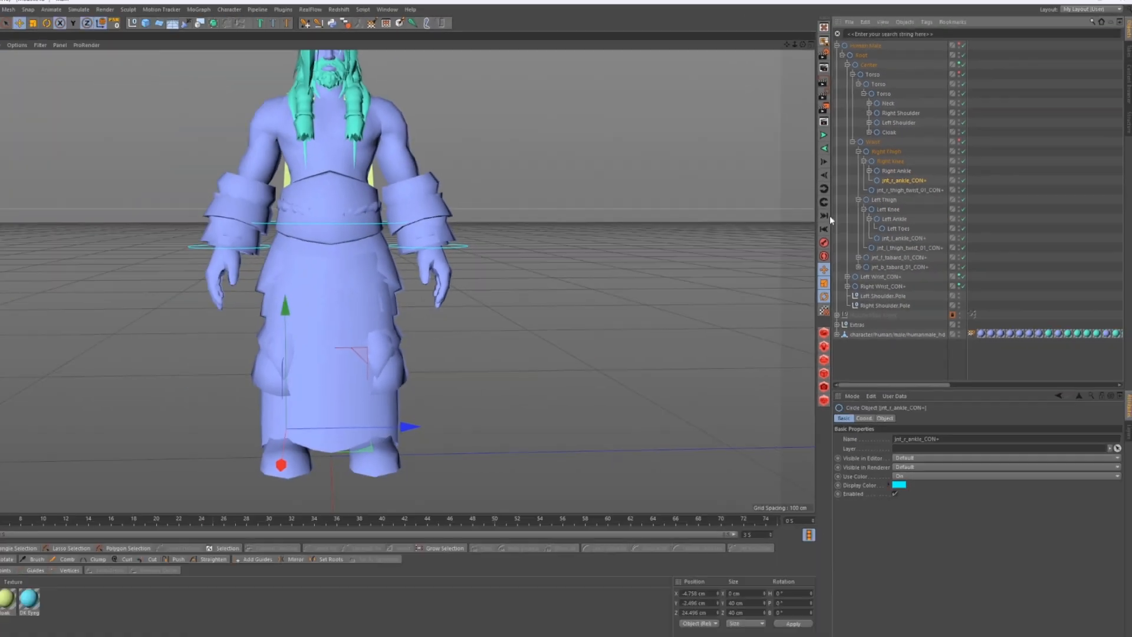
pyautogui.scroll(4, 362, 438)
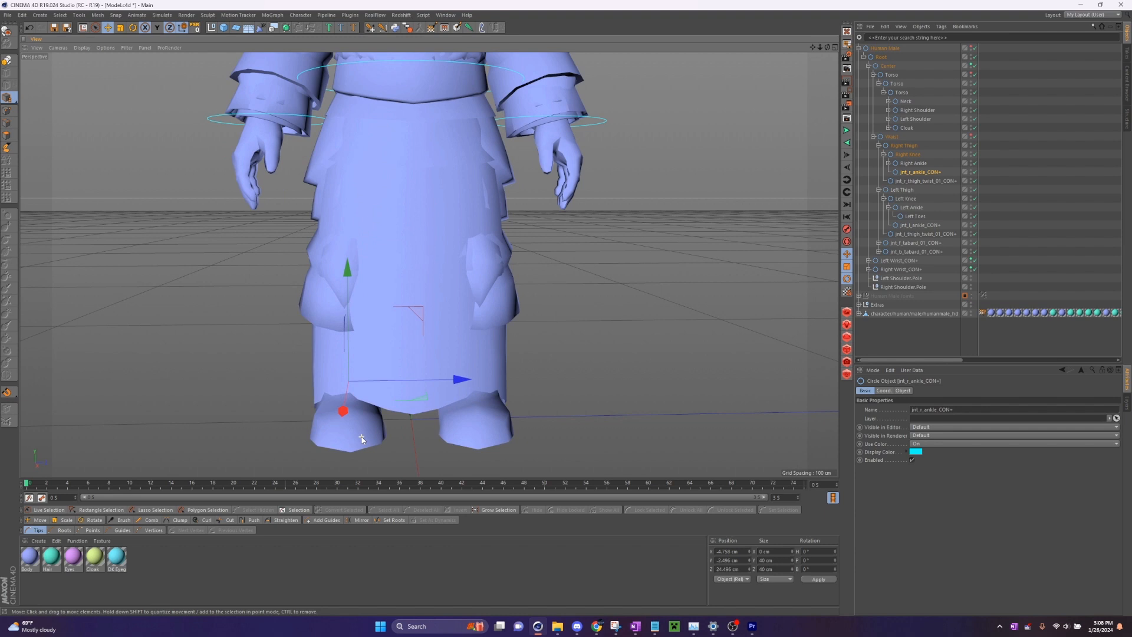
pyautogui.scroll(1, 362, 438)
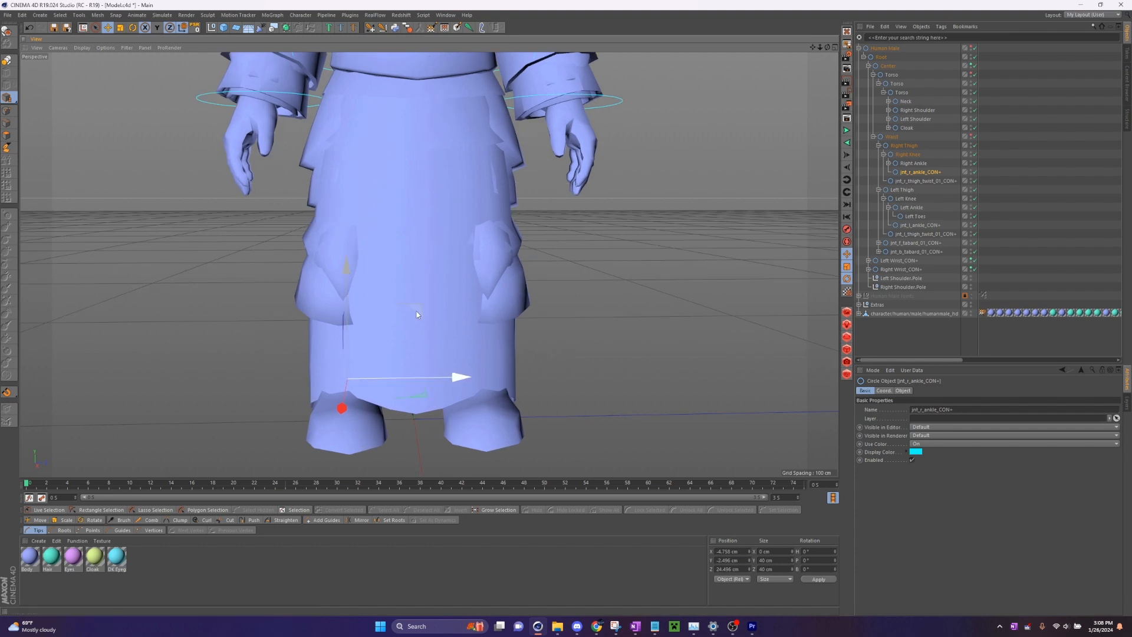
pyautogui.moveTo(415, 309)
pyautogui.mouseDown()
pyautogui.moveTo(376, 305)
pyautogui.moveTo(430, 301)
pyautogui.moveTo(432, 314)
pyautogui.mouseUp()
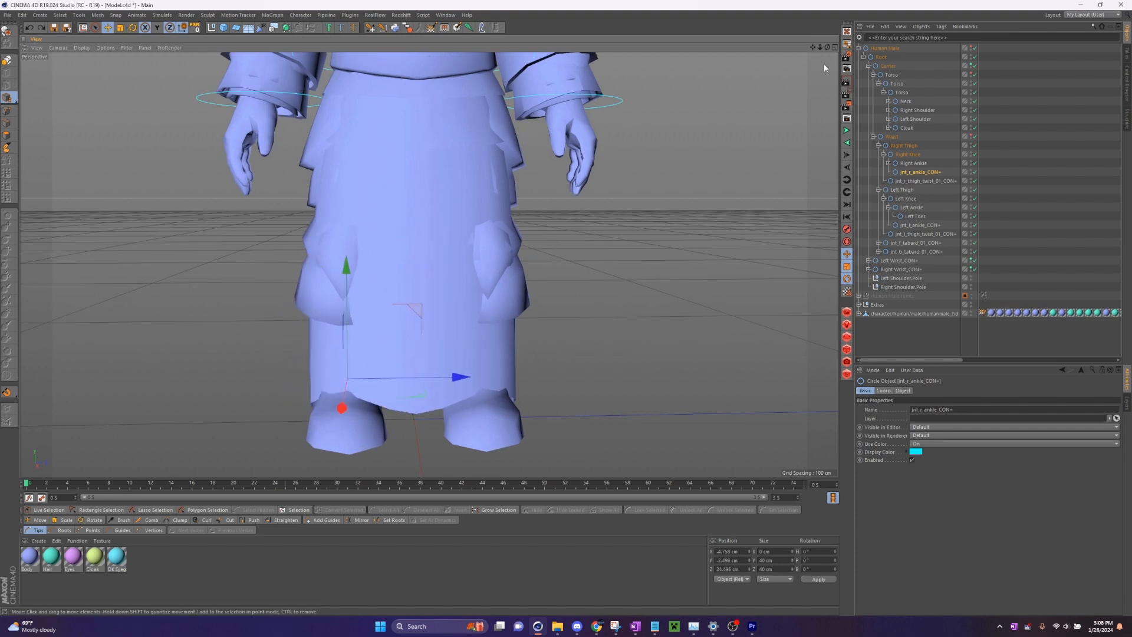
pyautogui.scroll(-3, 429, 265)
pyautogui.click(912, 336)
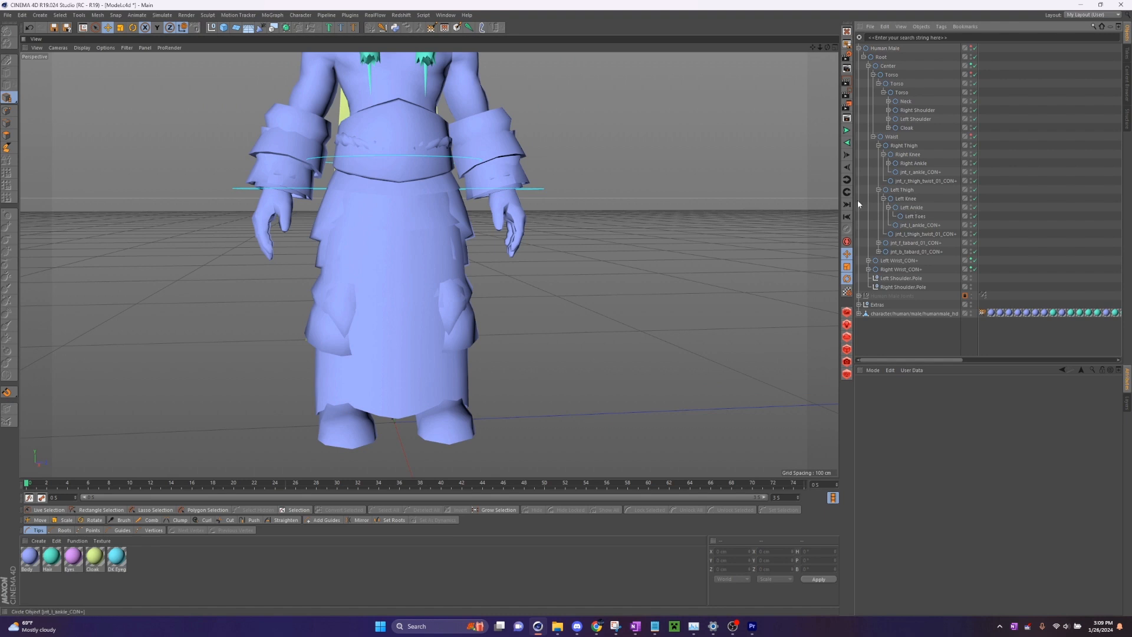
# - Create an IK chain from Right Thigh to Right Ankle, test it by raising the goal, and undo that movement
pyautogui.click(889, 164)
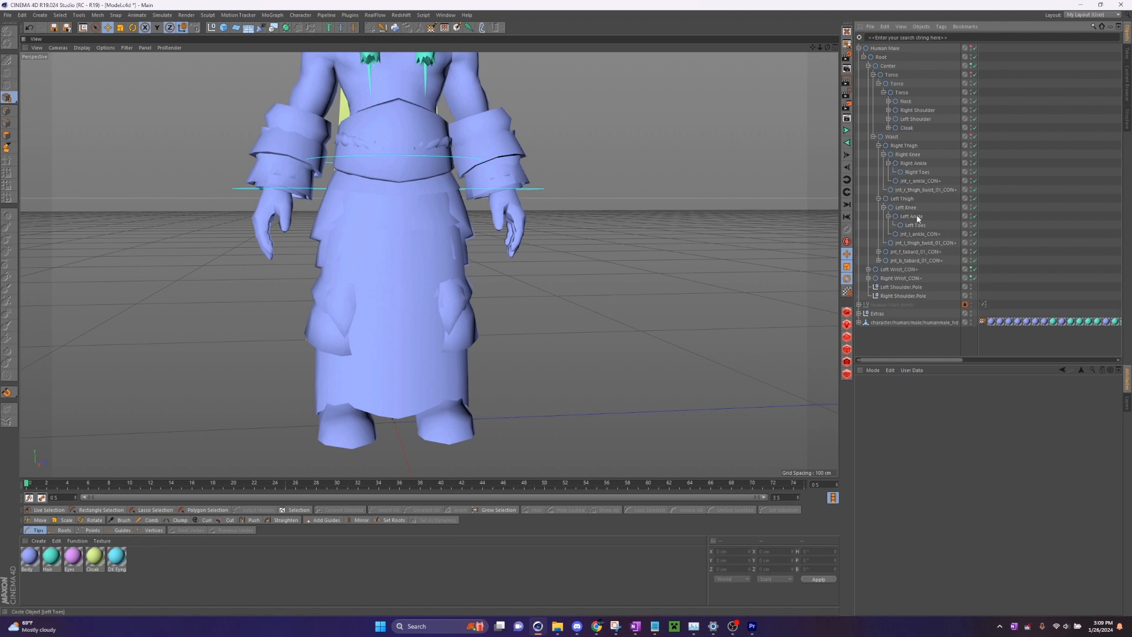
pyautogui.click(915, 146)
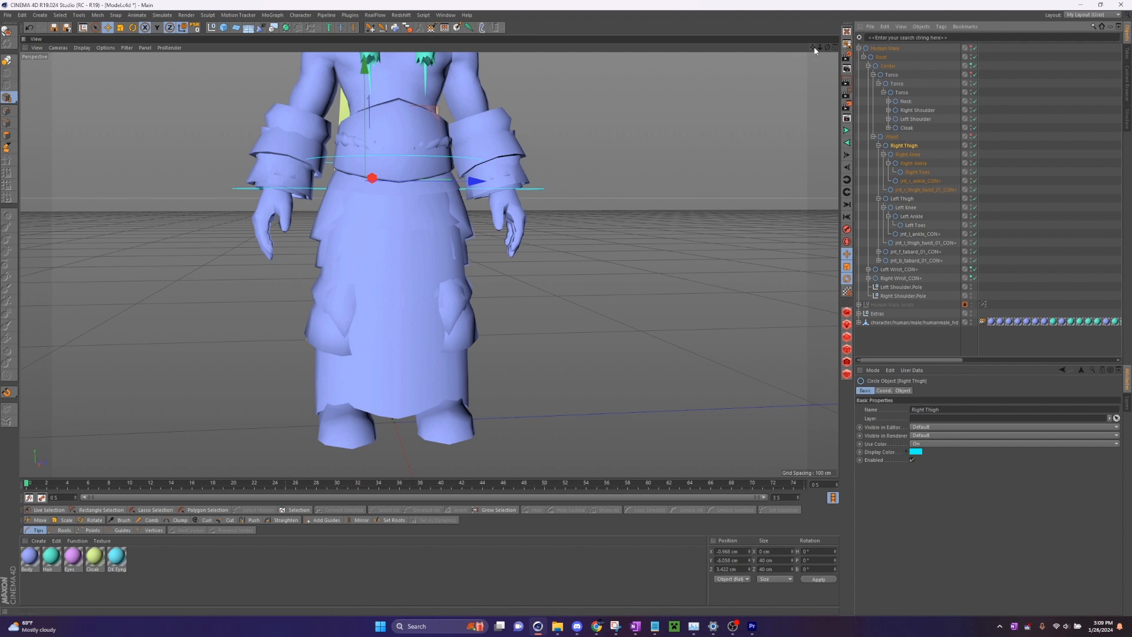
pyautogui.moveTo(813, 49)
pyautogui.mouseDown()
pyautogui.moveTo(889, 50)
pyautogui.moveTo(817, 52)
pyautogui.mouseUp()
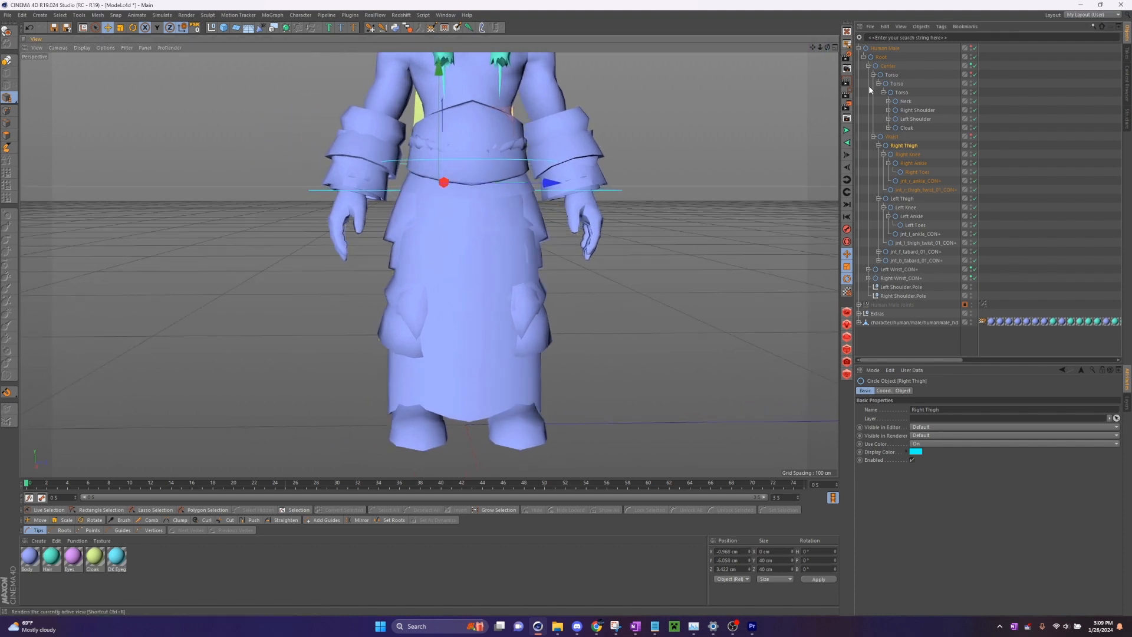
pyautogui.keyDown('ctrl'); pyautogui.click(914, 163); pyautogui.keyUp('ctrl')
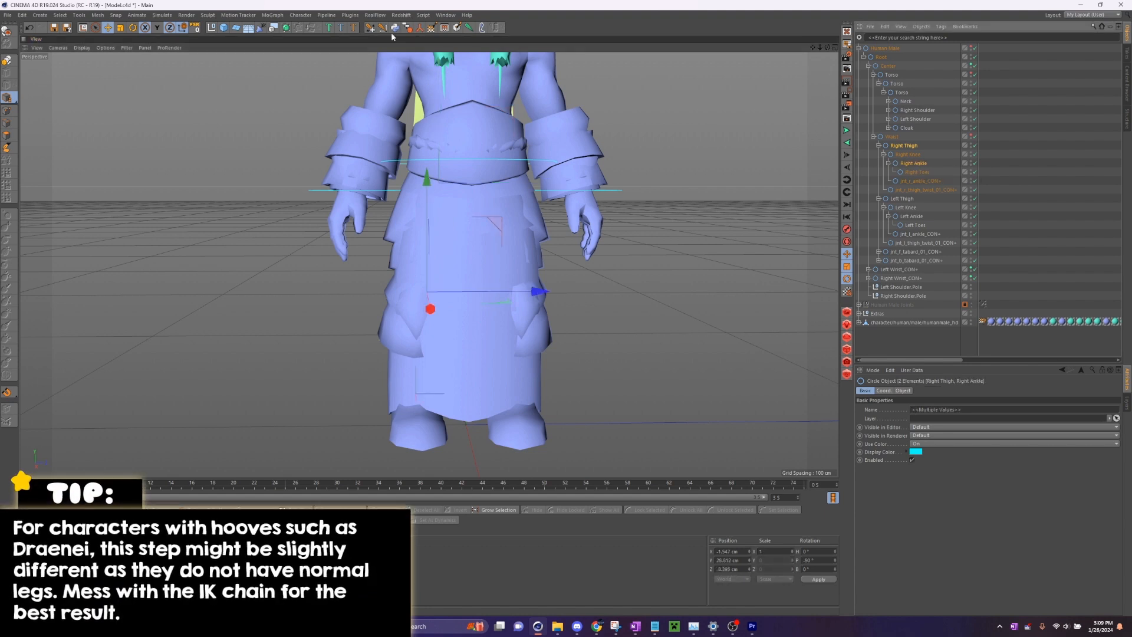
pyautogui.click(371, 29)
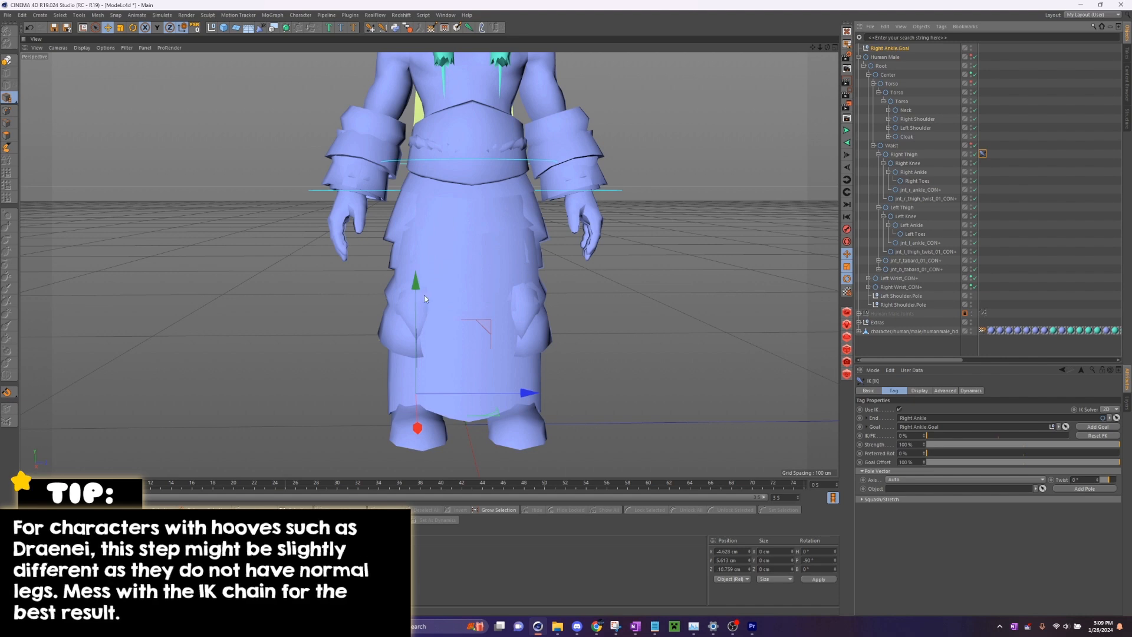
pyautogui.moveTo(423, 295); pyautogui.dragTo(439, 206)
pyautogui.hotkey('ctrl', 'z')
# - Add an Orientation Constraint controller for Right Ankle and delete the Right Ankle.Goal null
pyautogui.click(915, 173)
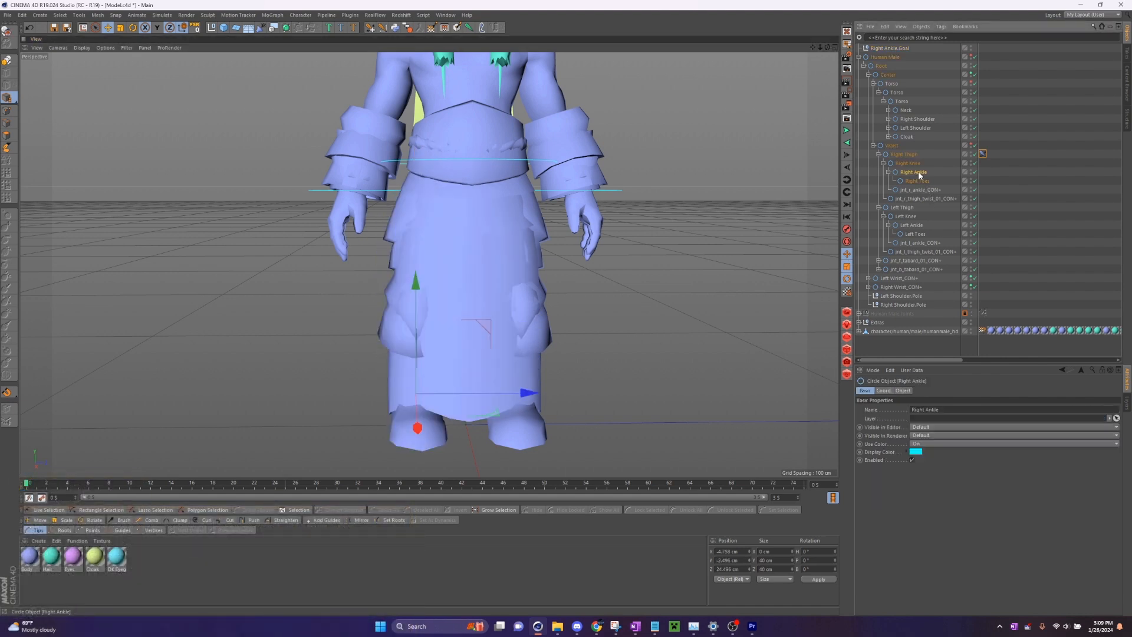
pyautogui.click(396, 32)
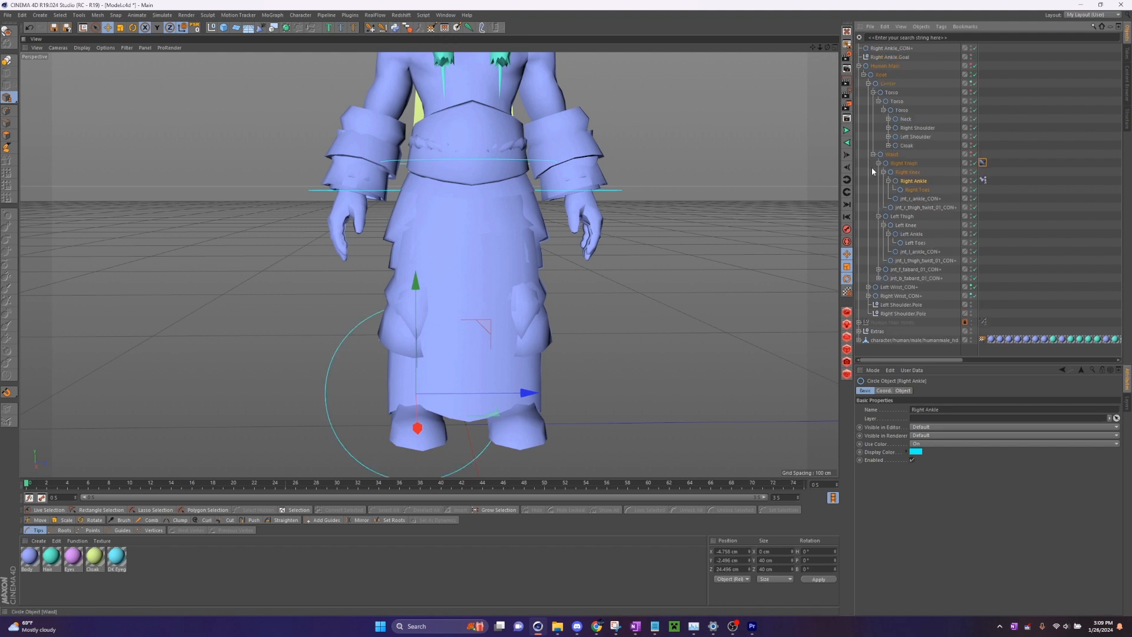
pyautogui.click(897, 56)
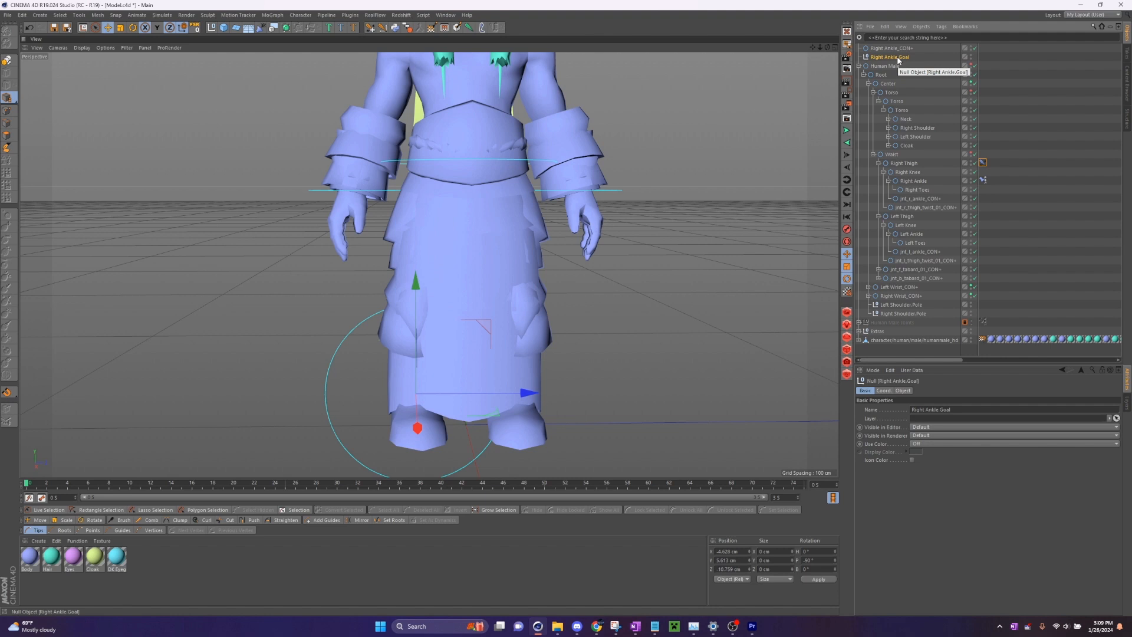
pyautogui.press('Delete')
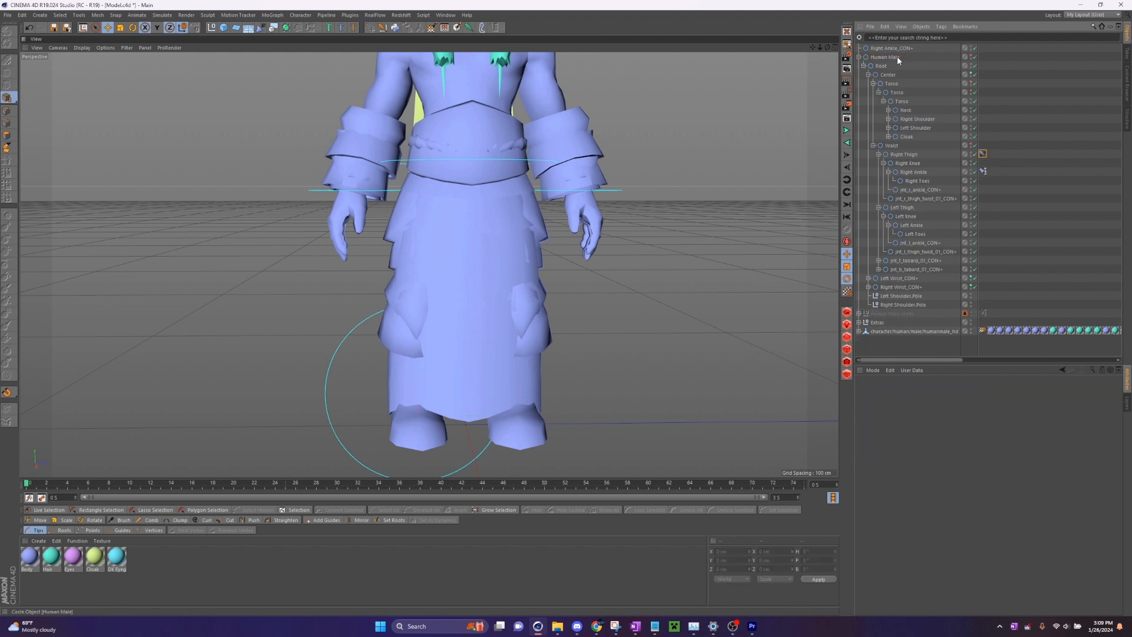
# - Assign Right Ankle_CON+ as the goal of Right Thigh's IK tag and test the leg by moving that controller
pyautogui.click(983, 155)
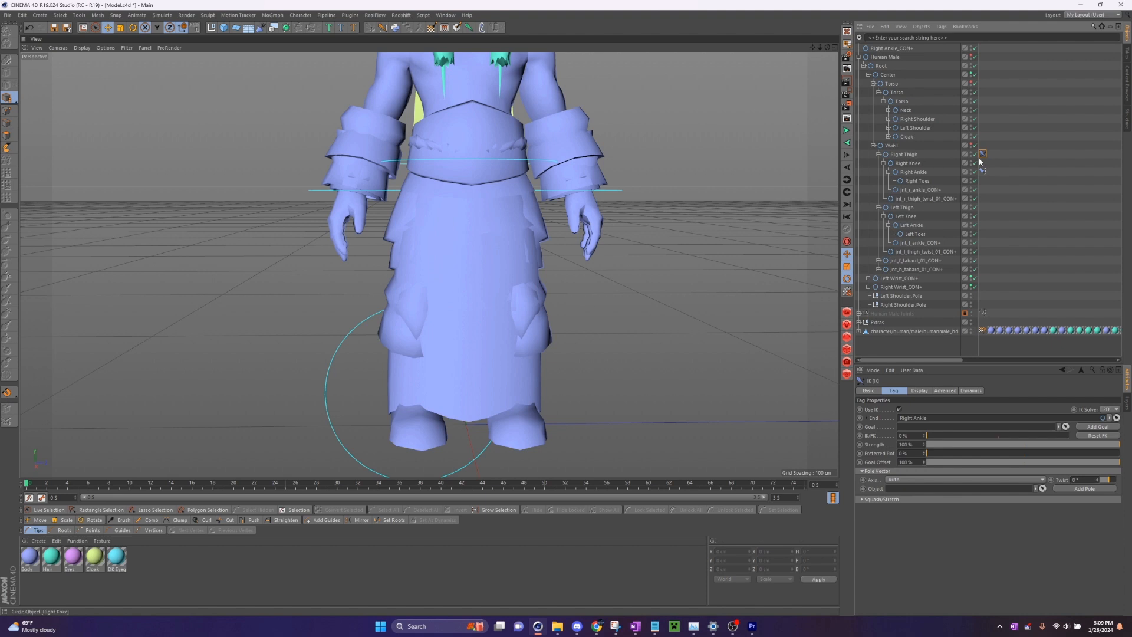
pyautogui.click(1065, 429)
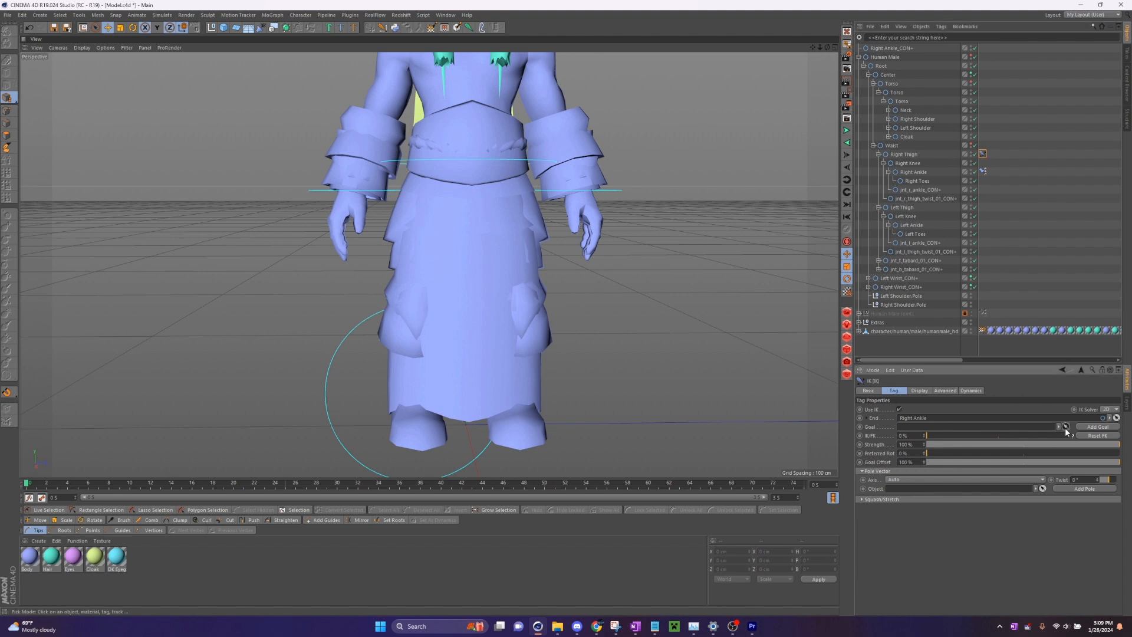
pyautogui.click(892, 49)
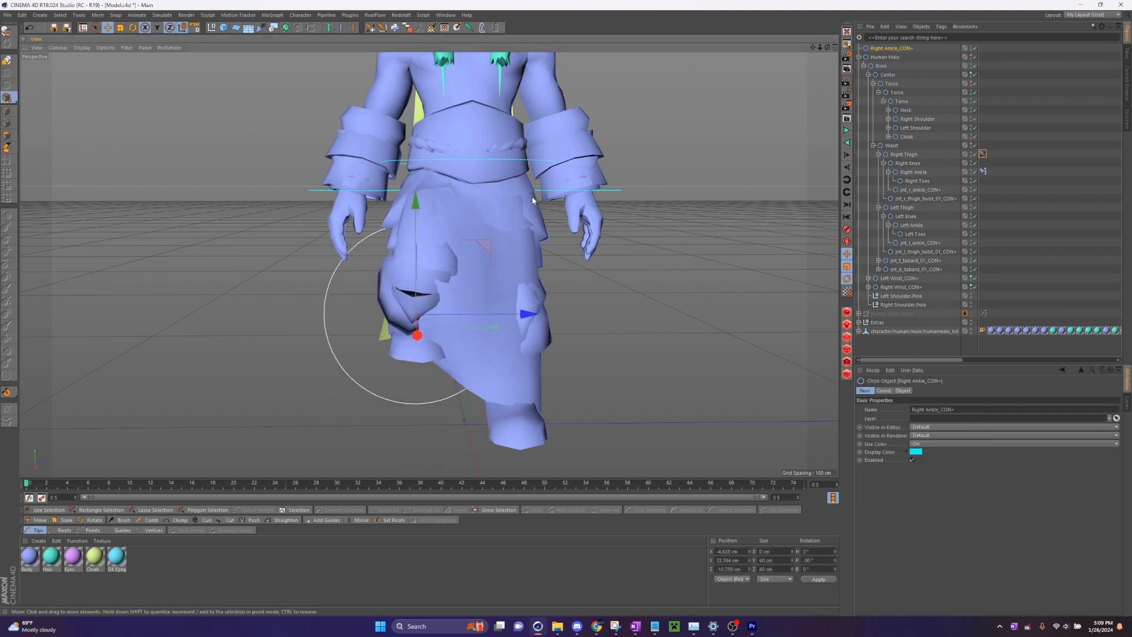
pyautogui.keyDown('alt'); pyautogui.moveTo(306, 289); pyautogui.dragTo(434, 265); pyautogui.keyUp('alt')
pyautogui.moveTo(437, 348); pyautogui.dragTo(661, 265)
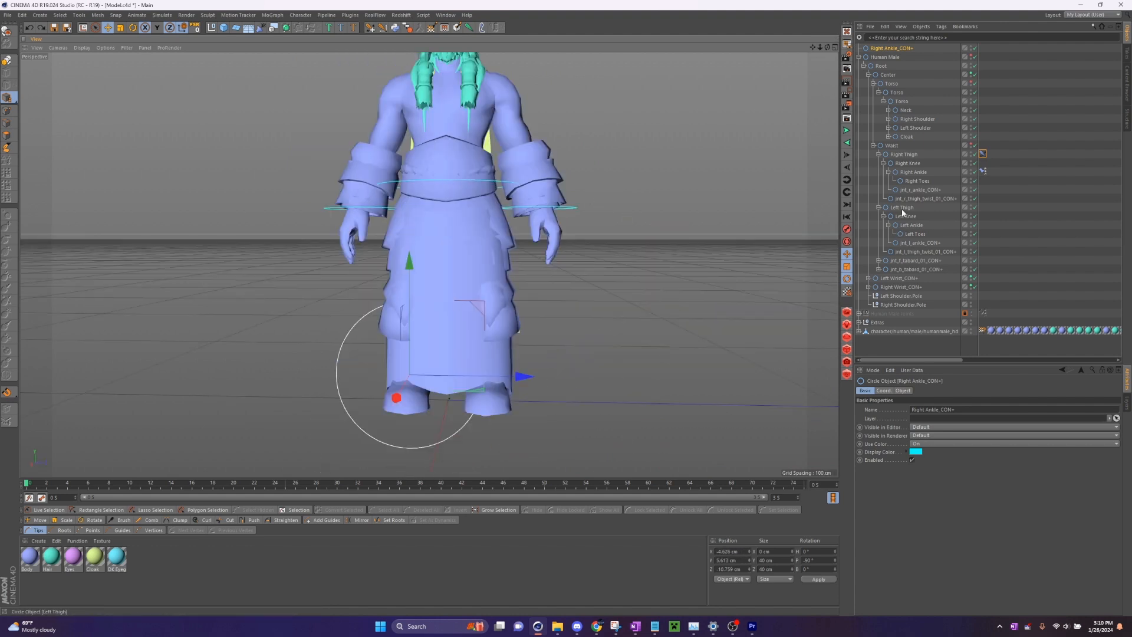
# - Create an IK chain from Left Thigh to Left Ankle
pyautogui.click(900, 208)
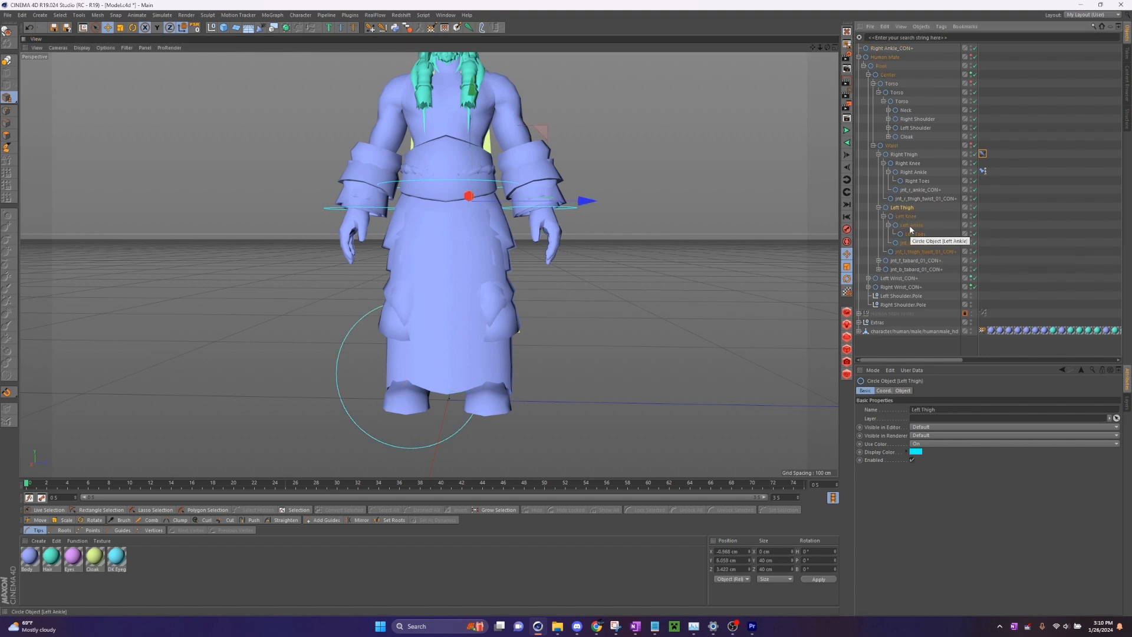
pyautogui.keyDown('ctrl'); pyautogui.click(912, 225); pyautogui.keyUp('ctrl')
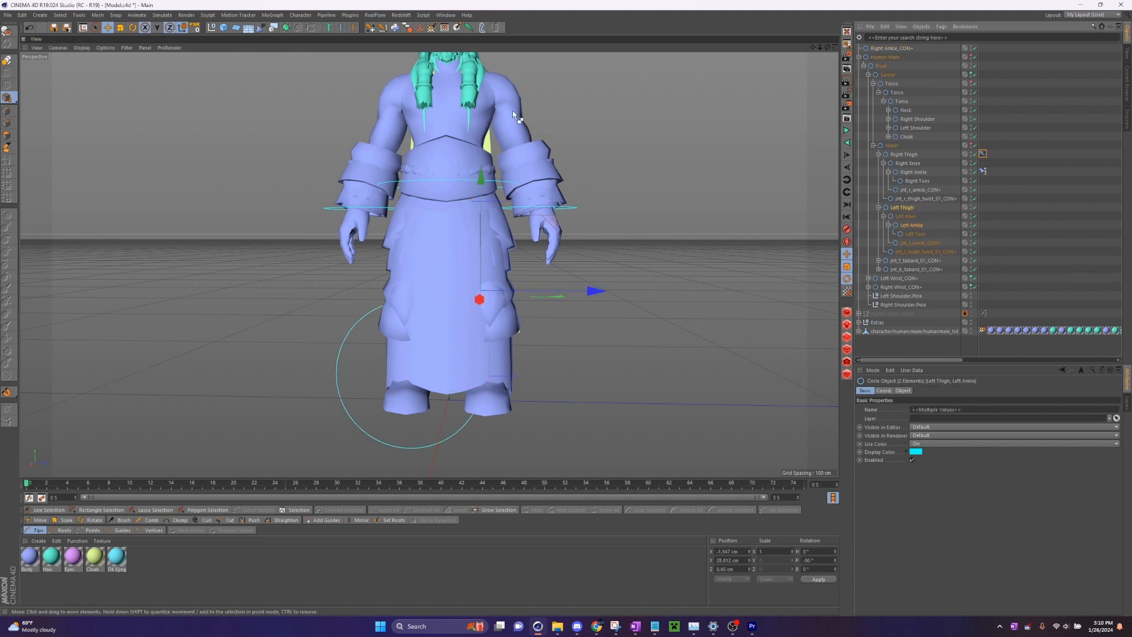
pyautogui.click(374, 30)
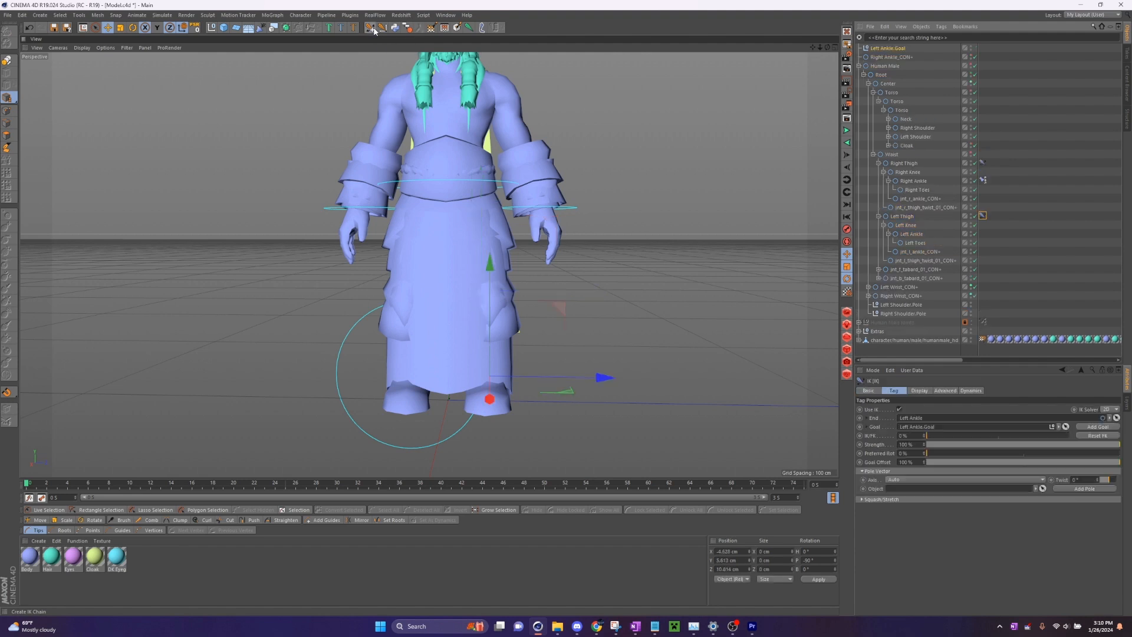
# - Add an Orientation Constraint controller for Left Ankle and delete the Left Ankle.Goal null
pyautogui.click(912, 234)
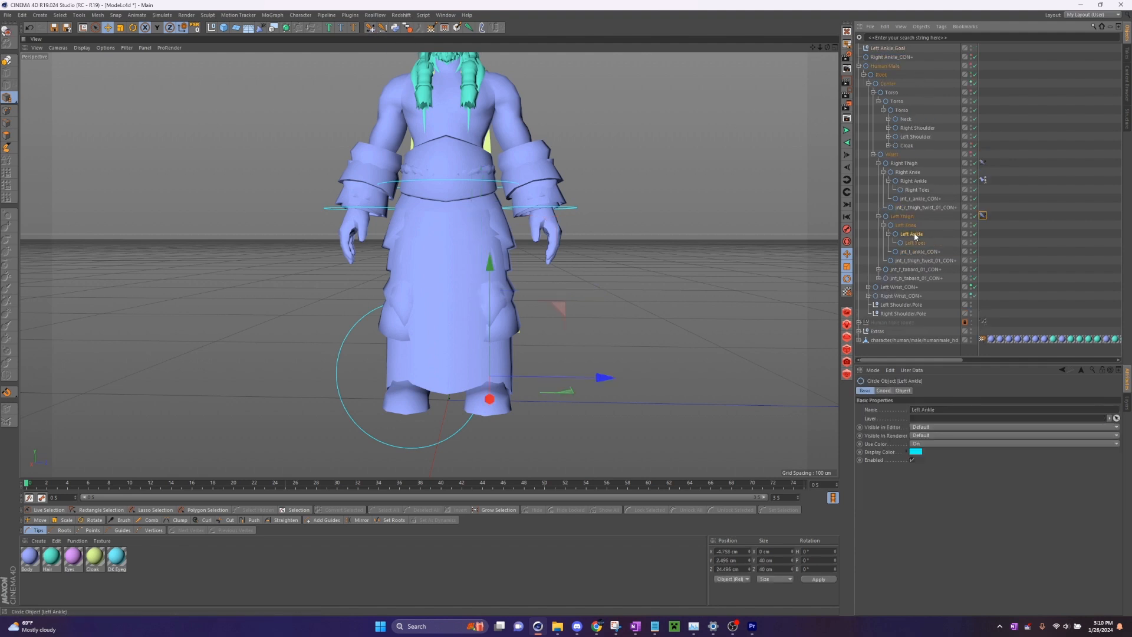
pyautogui.click(396, 30)
pyautogui.click(890, 57)
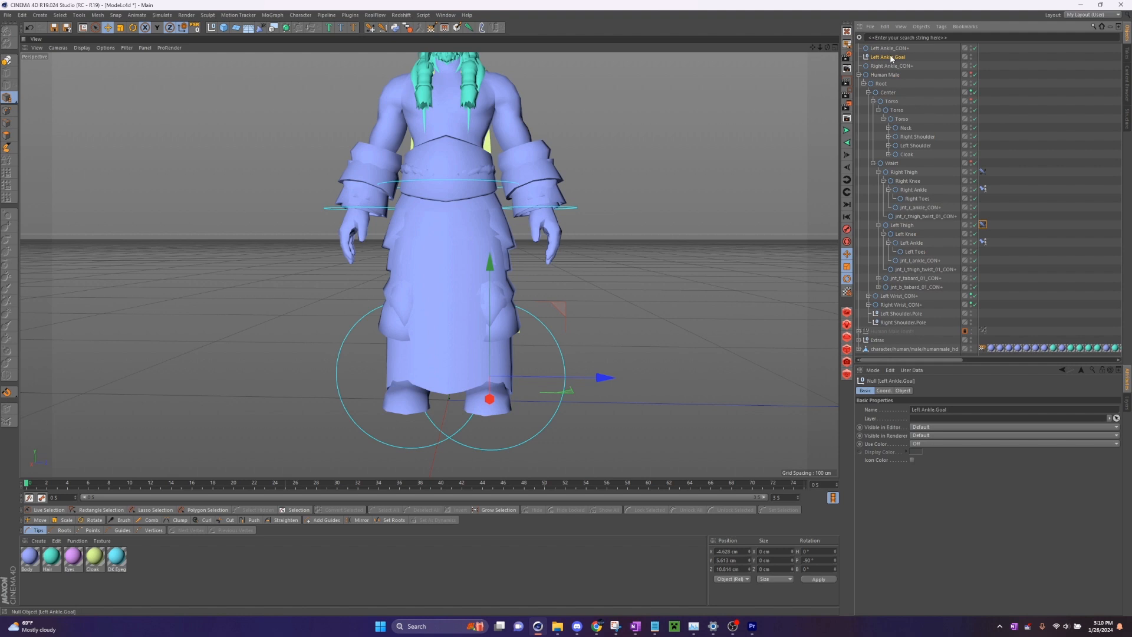
pyautogui.press('Delete')
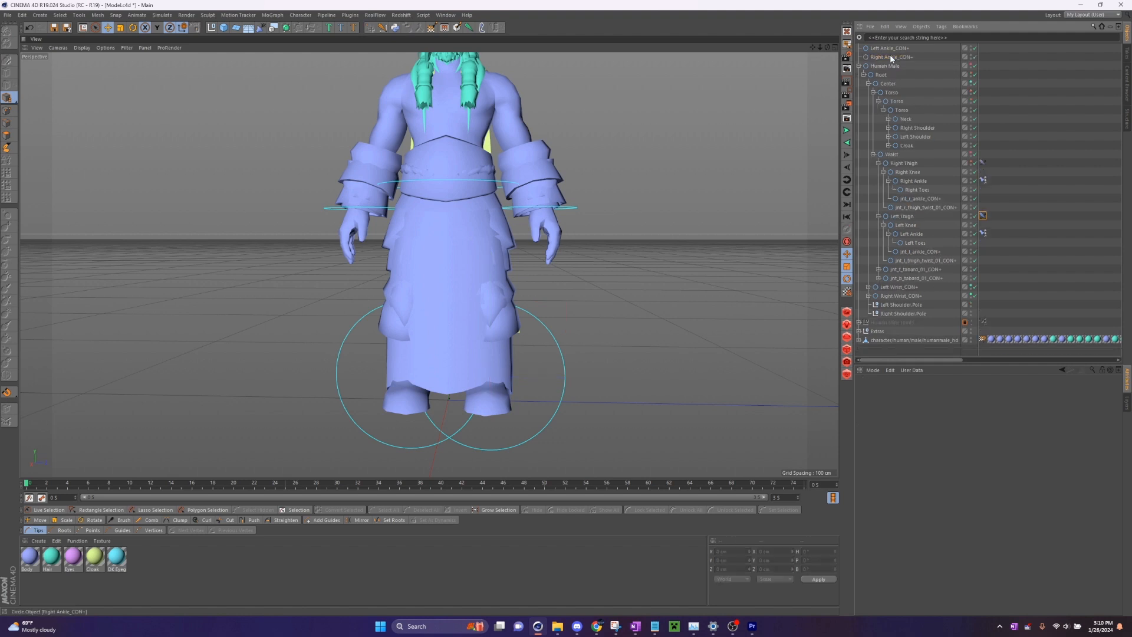
# - Assign Left Ankle_CON+ as the goal of Left Thigh's IK tag
pyautogui.click(983, 215)
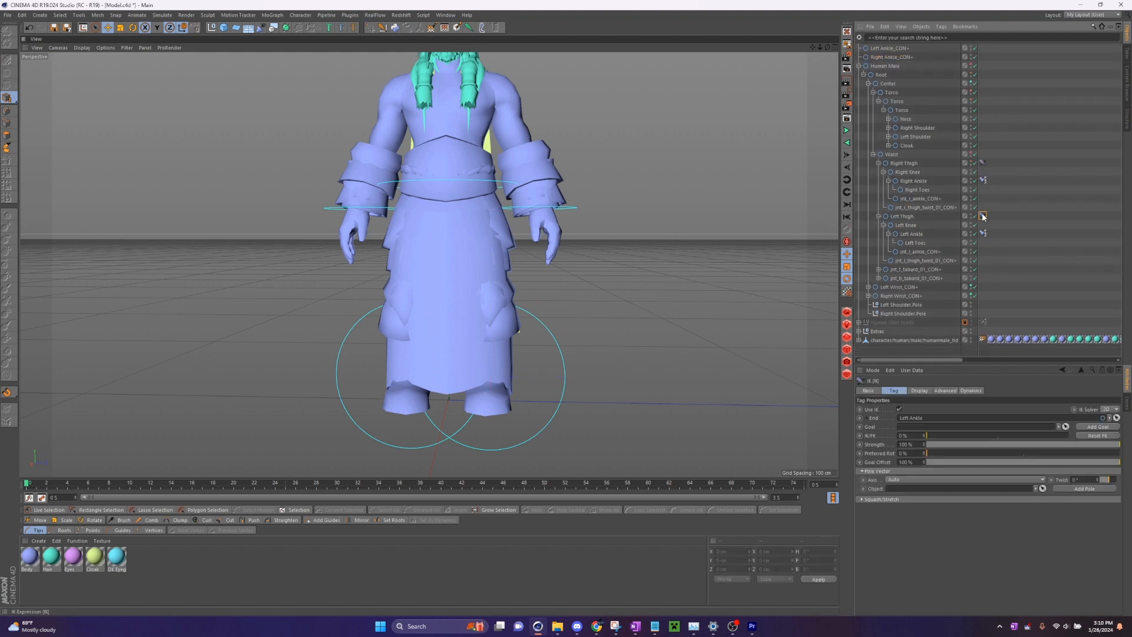
pyautogui.click(1066, 426)
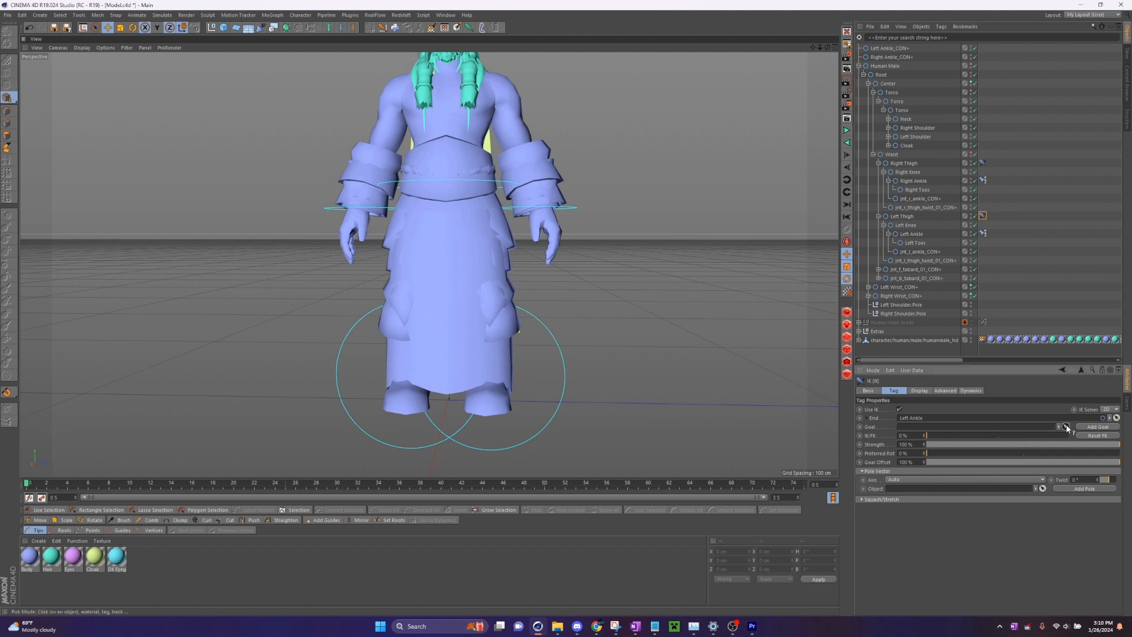
pyautogui.click(891, 48)
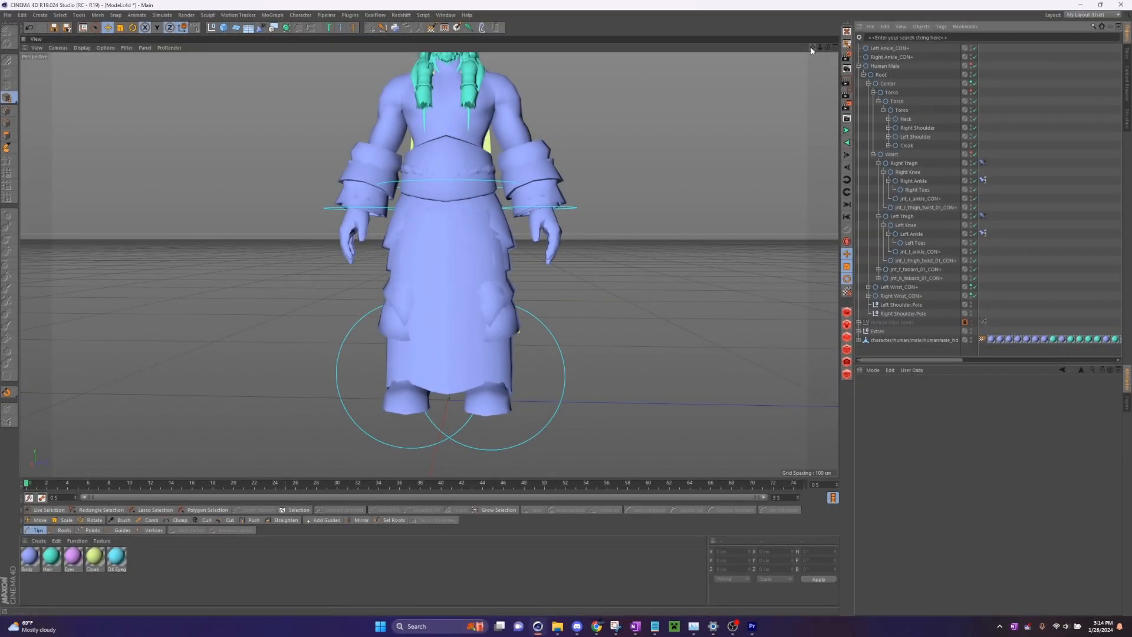
# - Move Right Toes and Left Toes out of their ankles to the top level of the hierarchy, beneath Right Ankle_CON+
pyautogui.moveTo(812, 48); pyautogui.dragTo(827, 48)
pyautogui.click(918, 188)
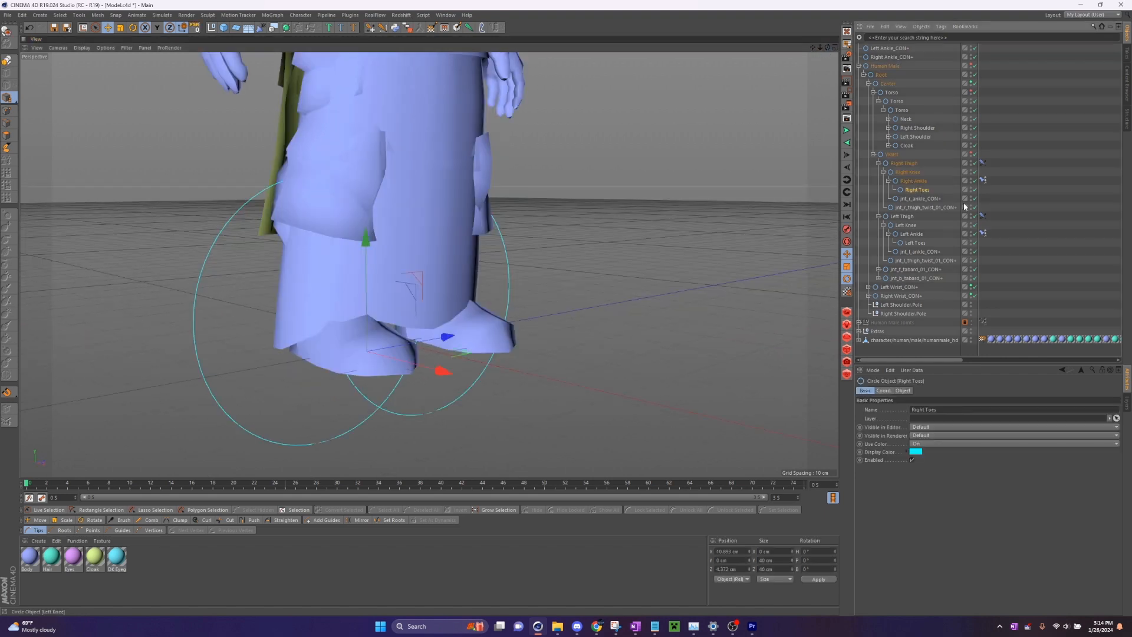
pyautogui.keyDown('ctrl'); pyautogui.click(918, 243); pyautogui.keyUp('ctrl')
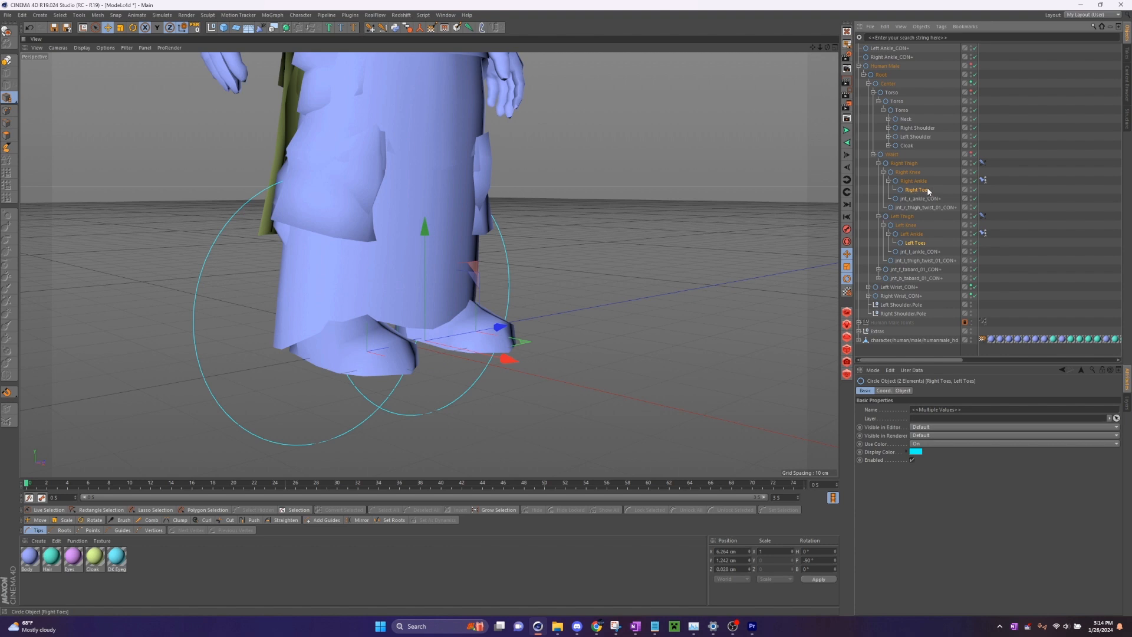
pyautogui.moveTo(929, 191); pyautogui.dragTo(890, 59)
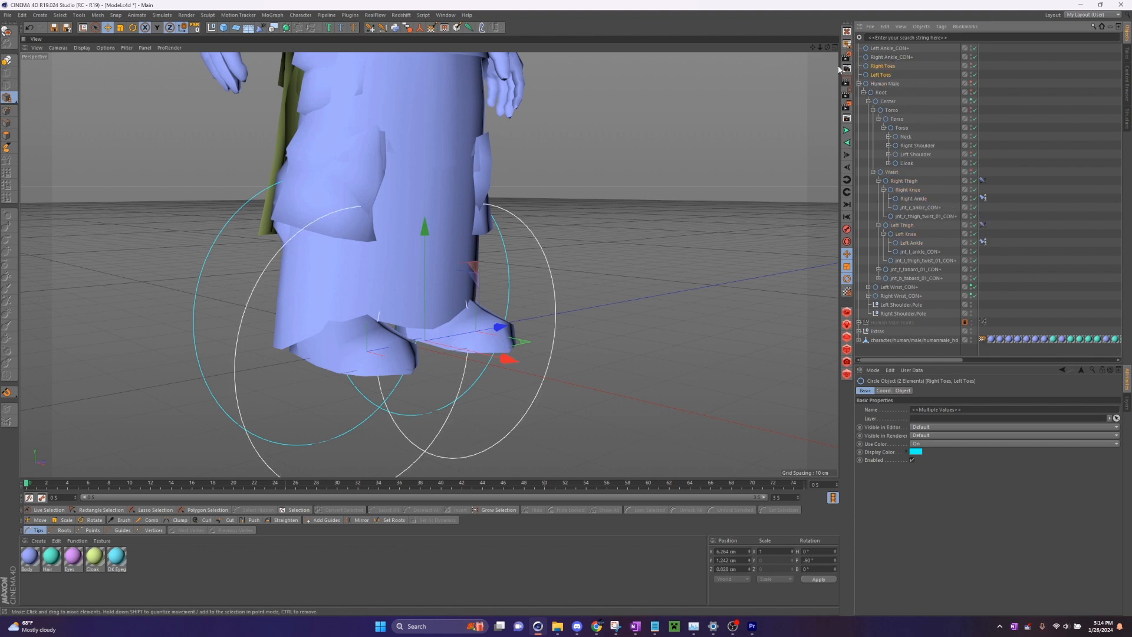
pyautogui.click(907, 69)
# - Move Right Ankle_CON+ and Right Toes together above Left Ankle_CON+ in the hierarchy
pyautogui.click(885, 66)
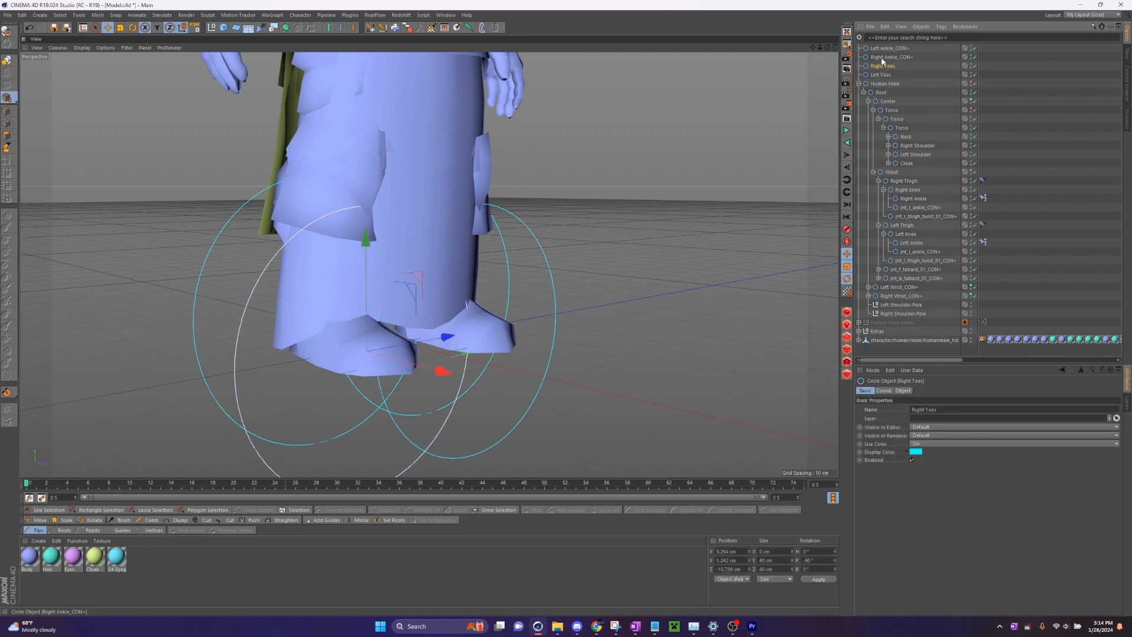
pyautogui.keyDown('ctrl'); pyautogui.click(883, 59); pyautogui.keyUp('ctrl')
pyautogui.moveTo(890, 55); pyautogui.dragTo(891, 46)
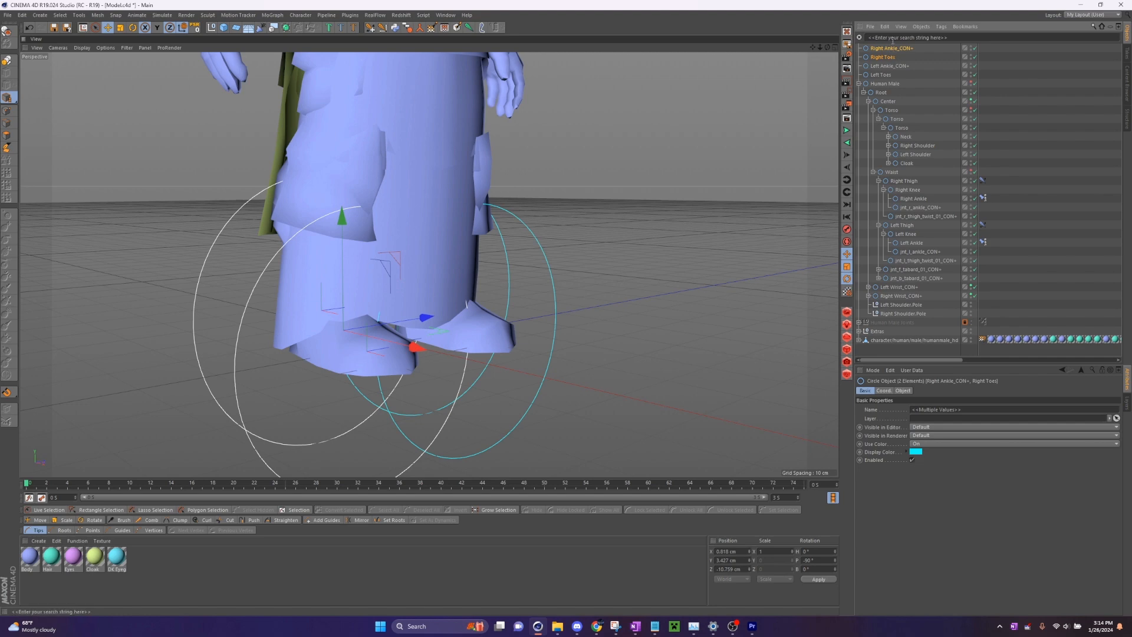
# - Duplicate Right Ankle_CON+ and Right Toes together at the top of the hierarchy
pyautogui.keyDown('alt'); pyautogui.moveTo(427, 252); pyautogui.dragTo(437, 300, button='middle'); pyautogui.keyUp('alt')
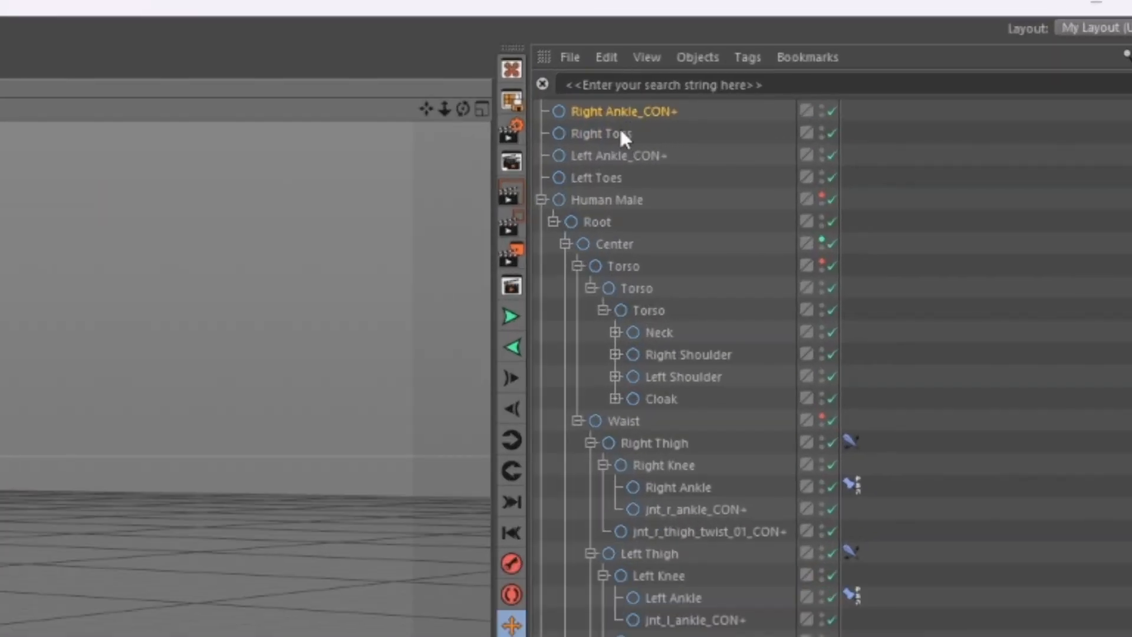
pyautogui.click(610, 112)
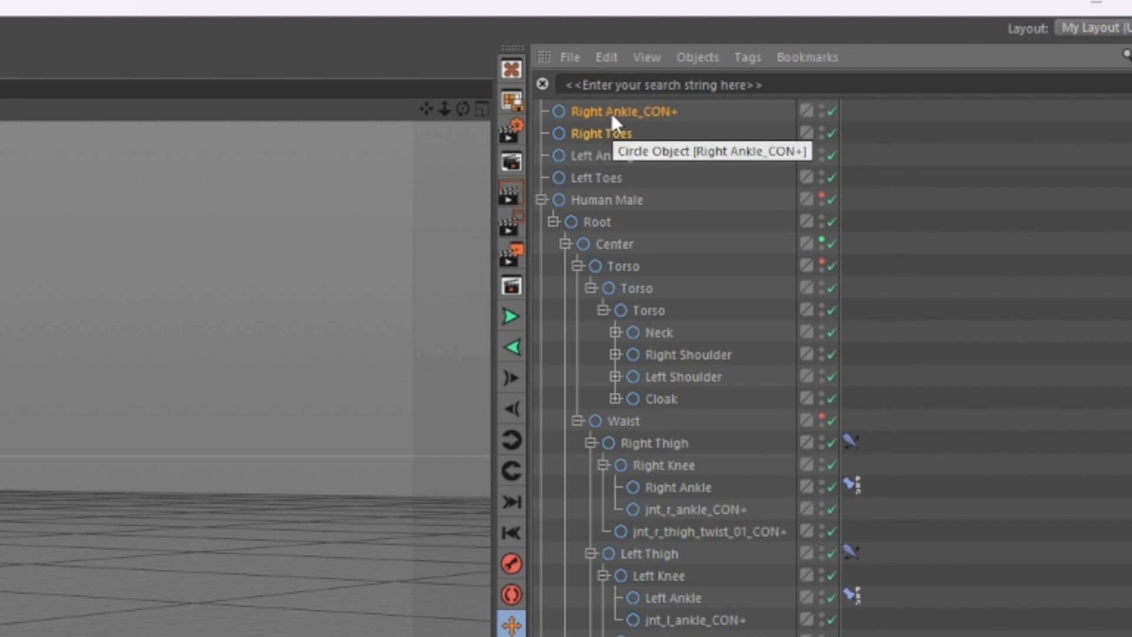
pyautogui.moveTo(611, 113); pyautogui.dragTo(613, 106)
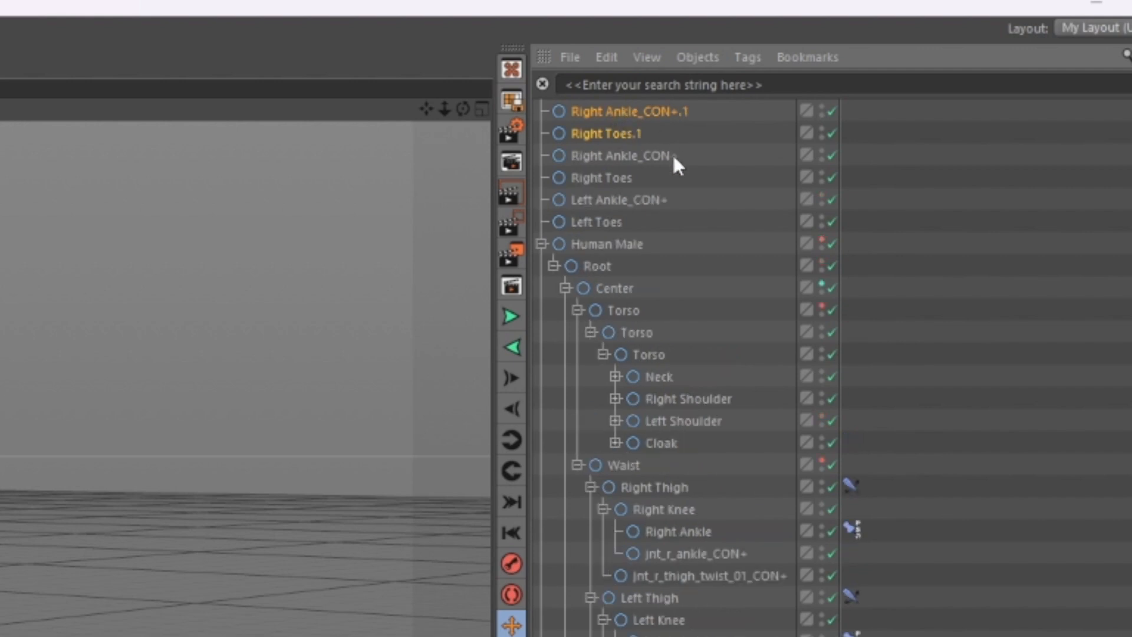
# - Parent Right Toes.1, Right Ankle_CON+ and Right Toes under Right Ankle_CON+.1, with Right Ankle_CON+ nested inside Right Toes.1
pyautogui.click(666, 127)
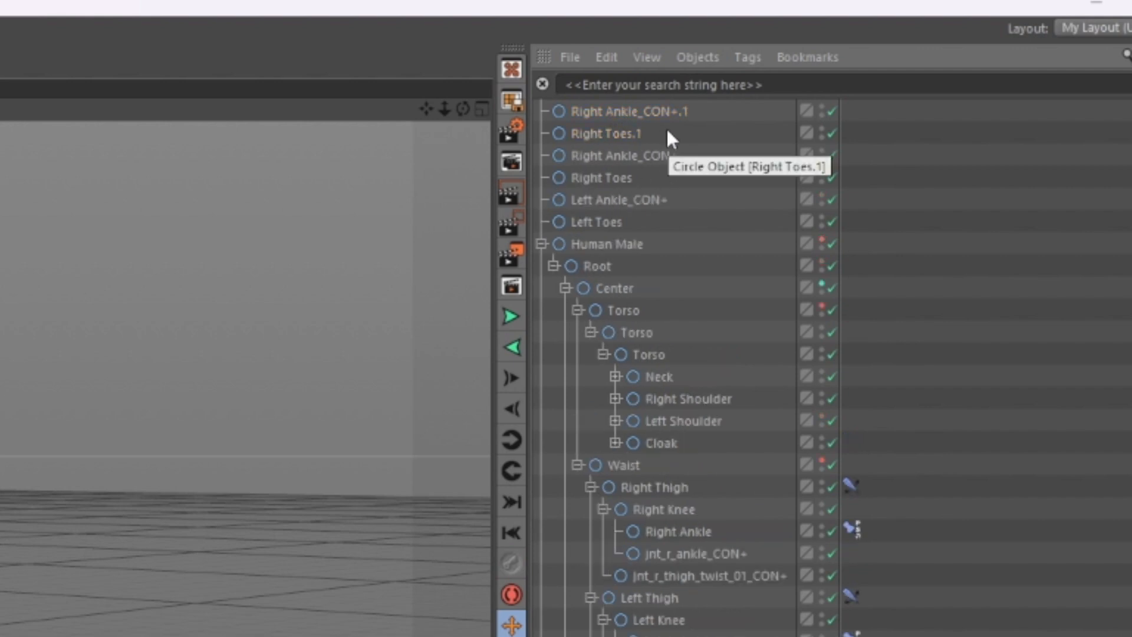
pyautogui.moveTo(667, 129); pyautogui.dragTo(607, 174)
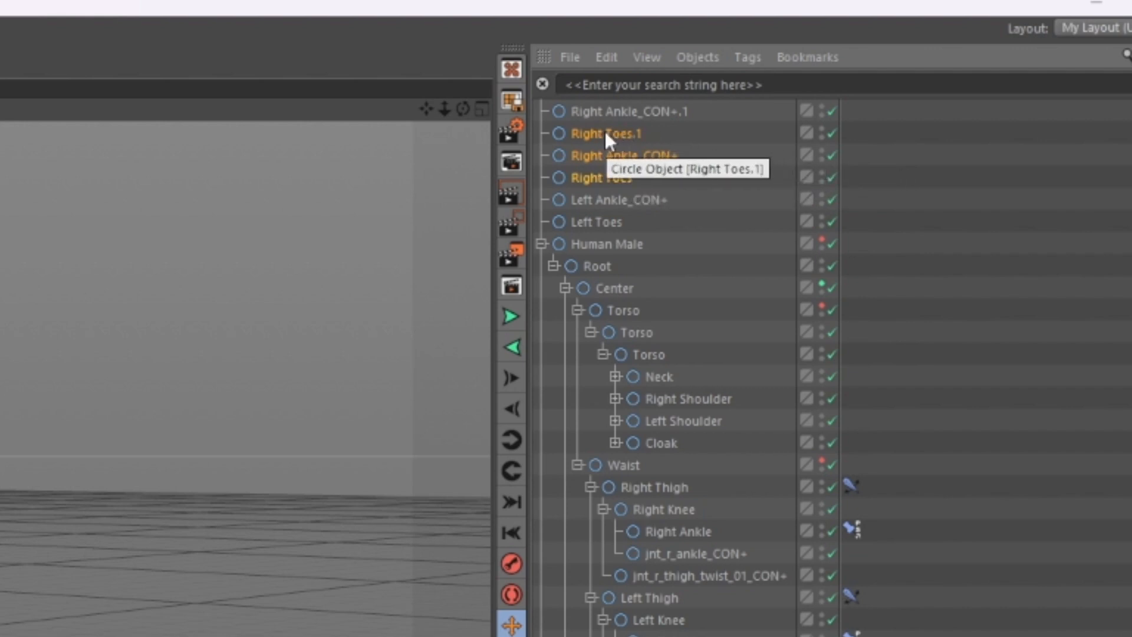
pyautogui.moveTo(597, 126); pyautogui.dragTo(601, 120)
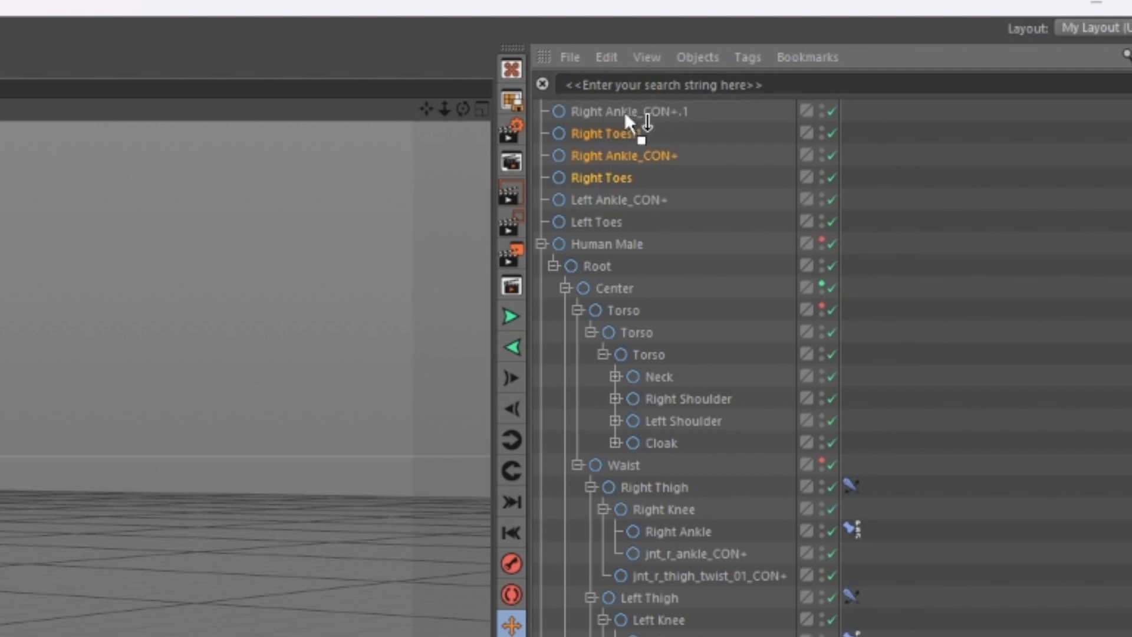
pyautogui.moveTo(625, 112); pyautogui.dragTo(624, 111)
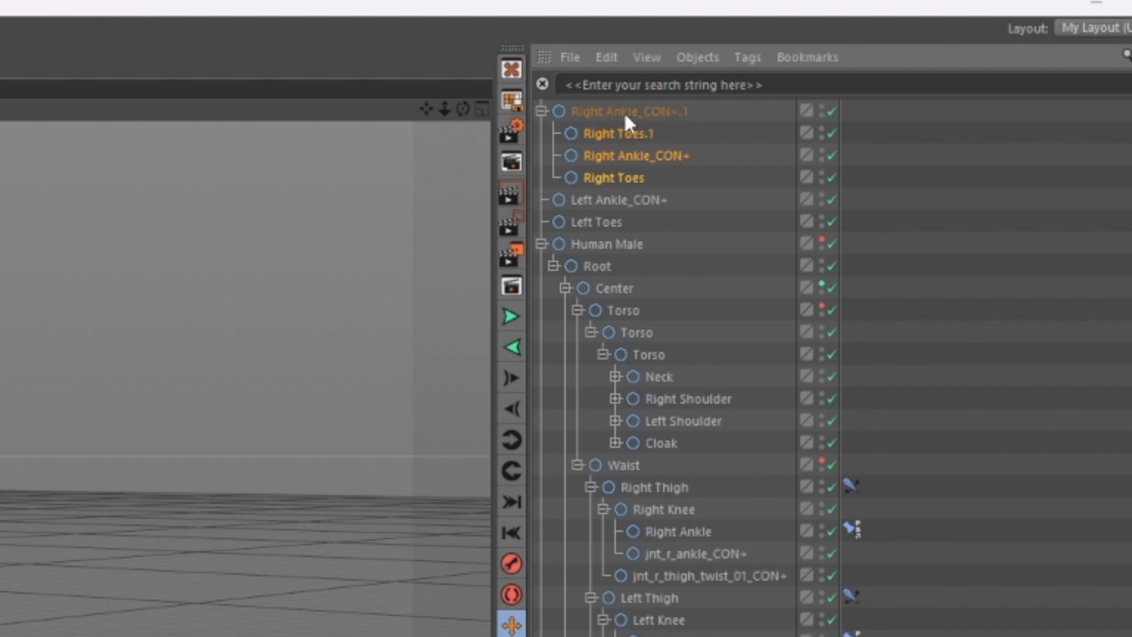
pyautogui.click(720, 154)
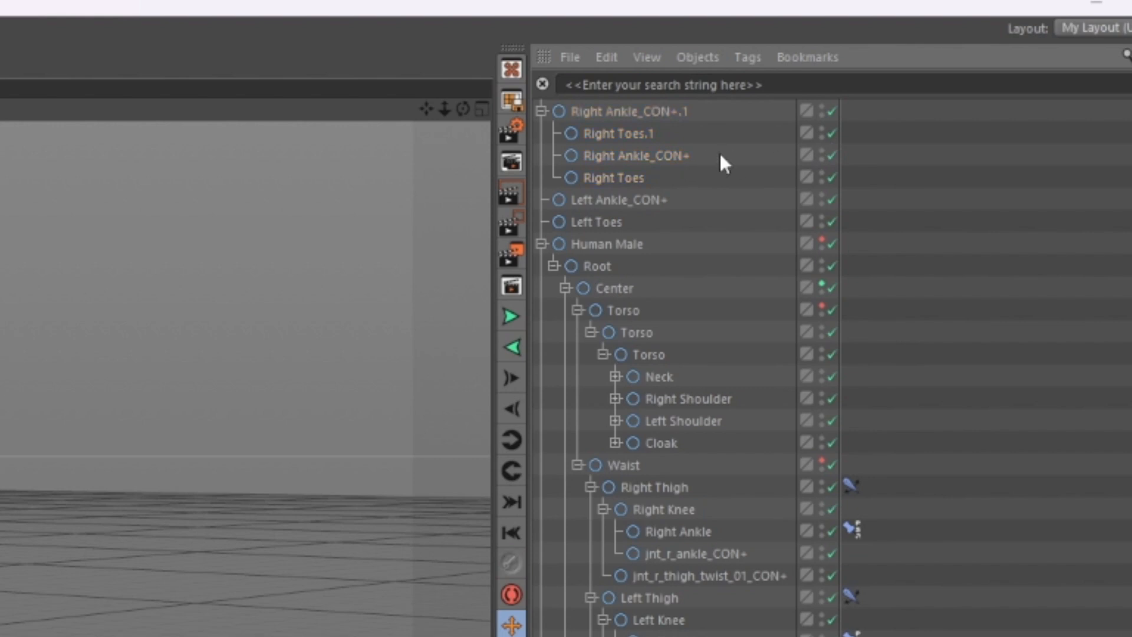
pyautogui.click(643, 155)
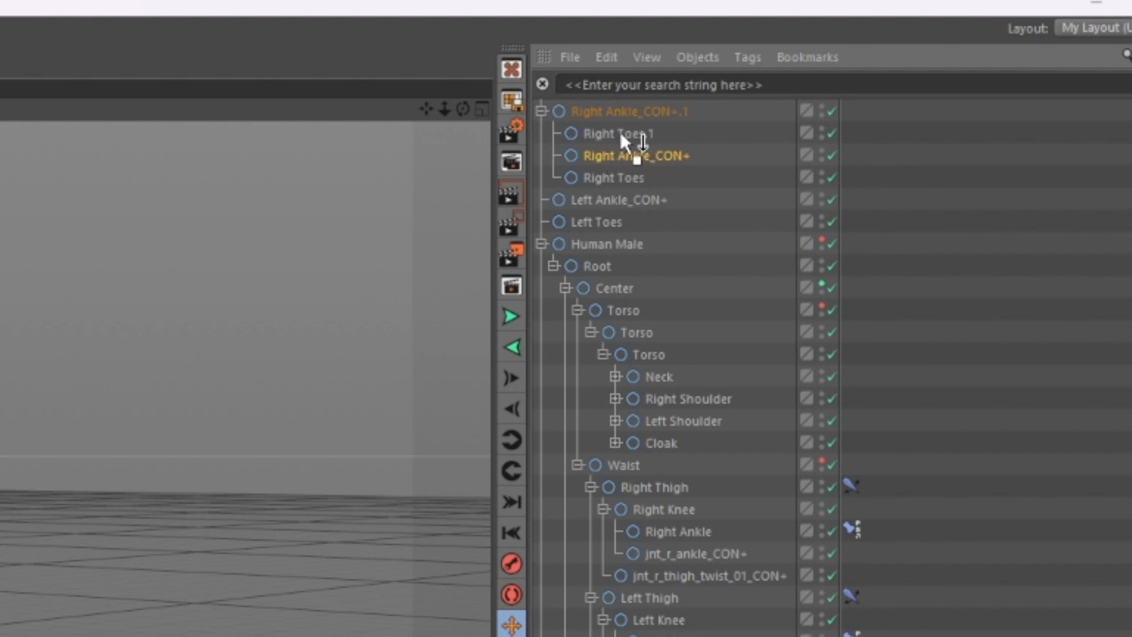
pyautogui.moveTo(632, 134); pyautogui.dragTo(638, 136)
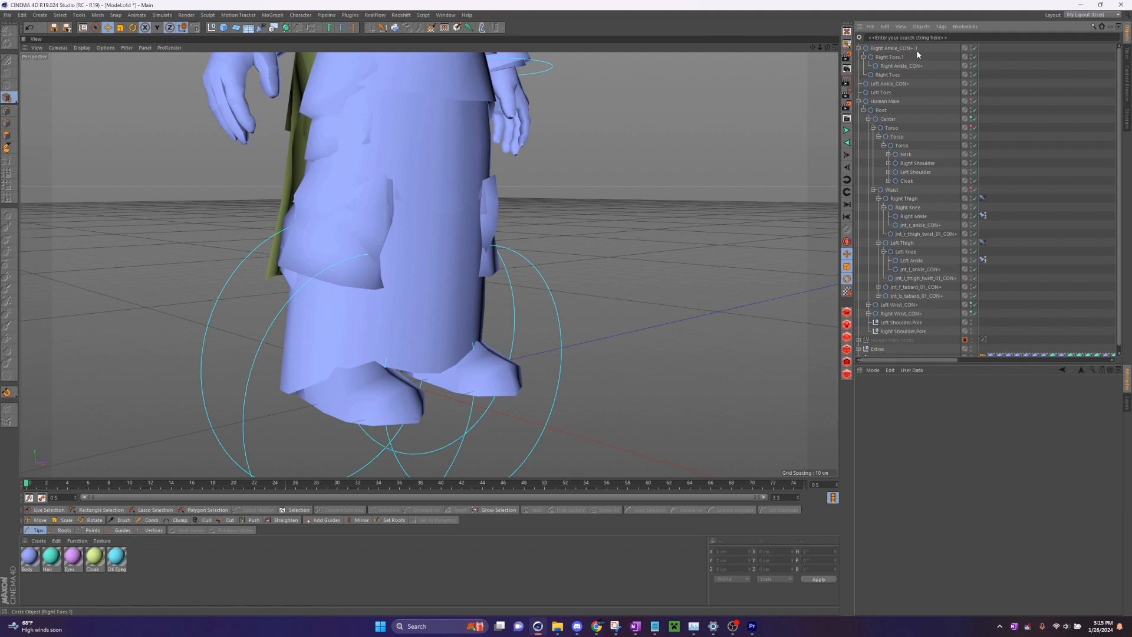
# - Test moving and rotating the whole right foot with Right Ankle_CON+.1, undoing each change
pyautogui.click(904, 49)
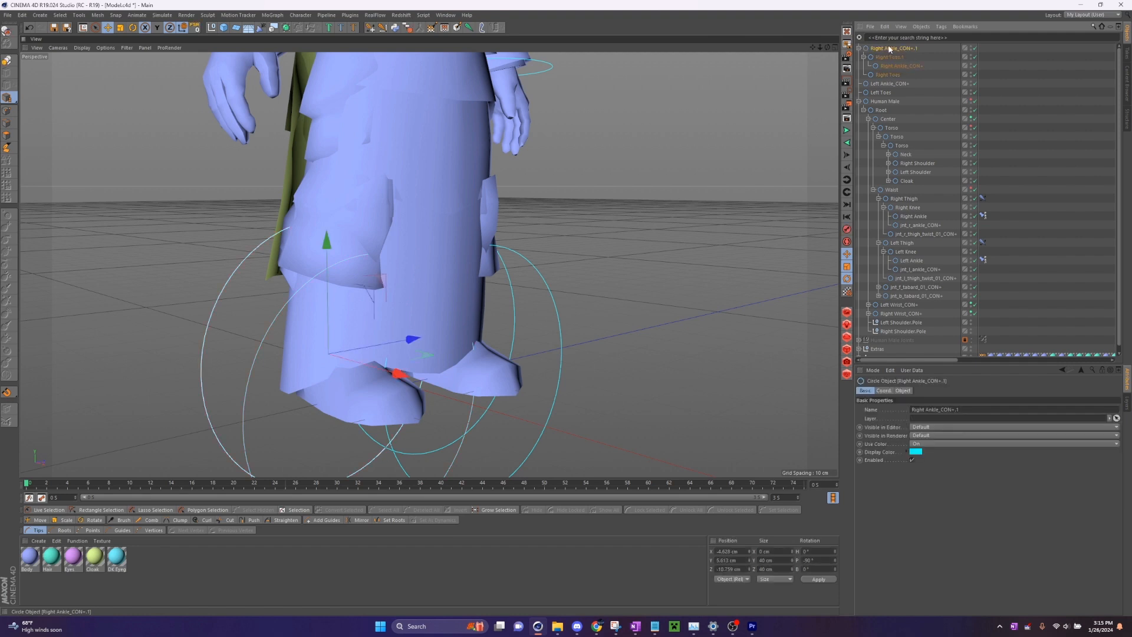
pyautogui.moveTo(493, 326)
pyautogui.mouseDown()
pyautogui.moveTo(487, 311)
pyautogui.moveTo(499, 319)
pyautogui.mouseUp()
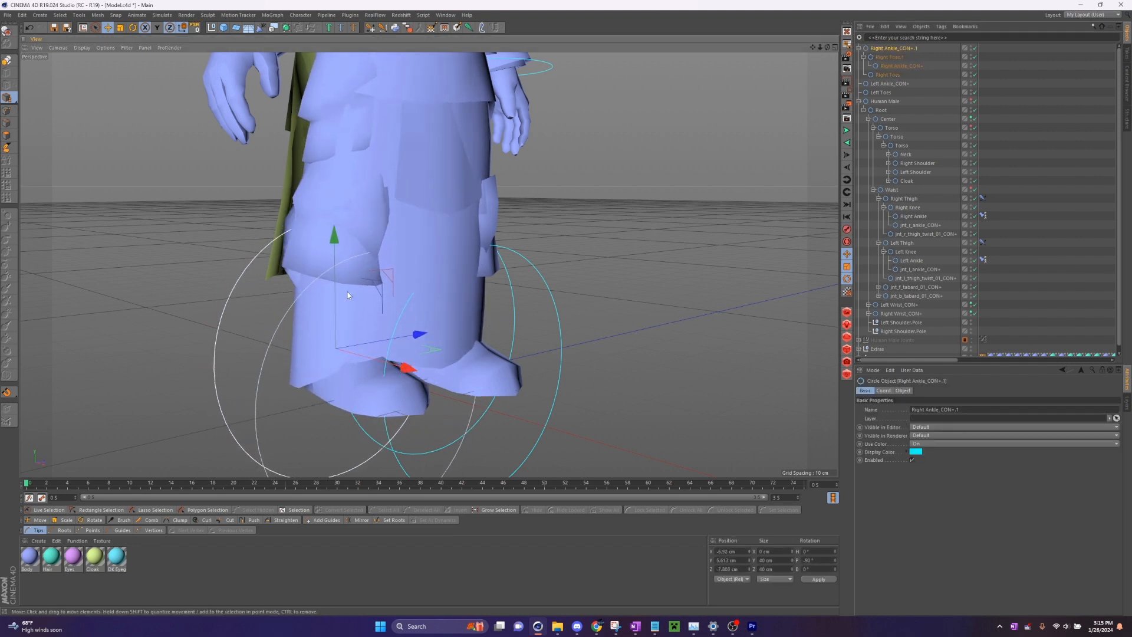
pyautogui.moveTo(337, 275); pyautogui.dragTo(358, 221)
pyautogui.hotkey('ctrl', 'z')
pyautogui.click(133, 27)
pyautogui.moveTo(322, 331); pyautogui.dragTo(391, 313)
pyautogui.hotkey('ctrl', 'z')
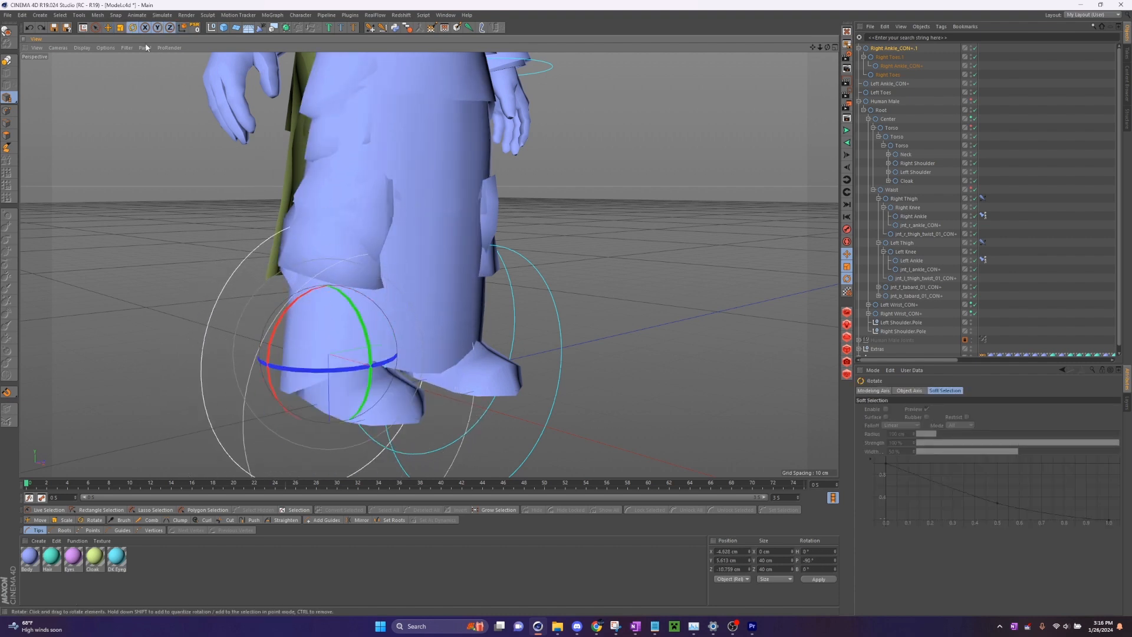
# - Test rotating Right Toes.1 to lift the right heel around the toes, undoing each rotation
pyautogui.press('e')
pyautogui.click(863, 57)
pyautogui.click(890, 57)
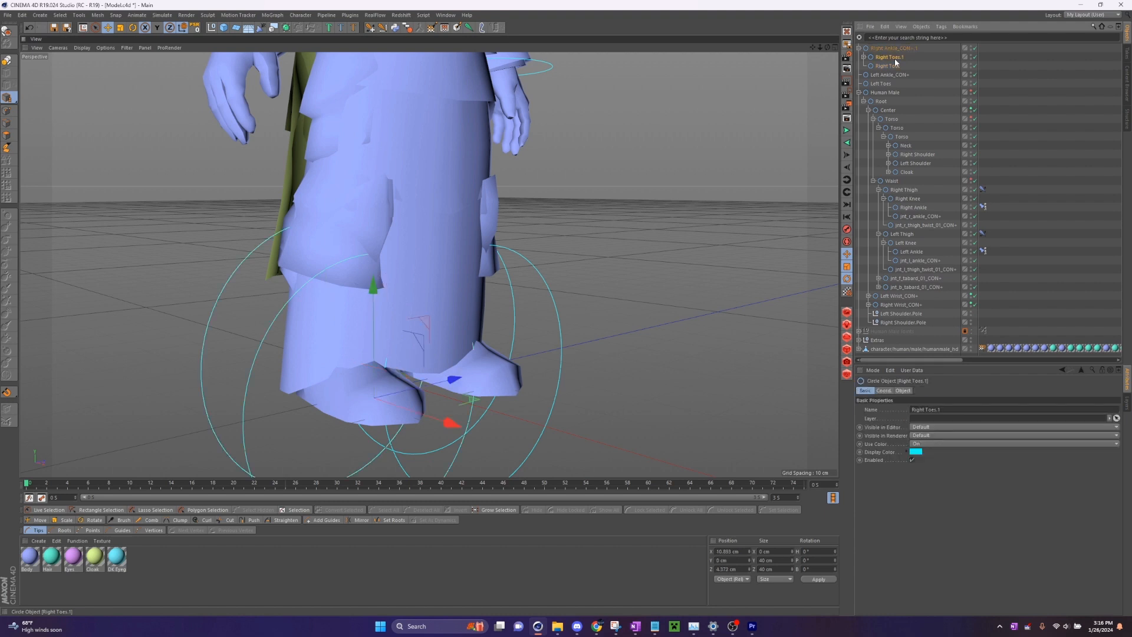
pyautogui.click(133, 28)
pyautogui.moveTo(403, 356); pyautogui.dragTo(456, 349)
pyautogui.moveTo(828, 48); pyautogui.dragTo(796, 53)
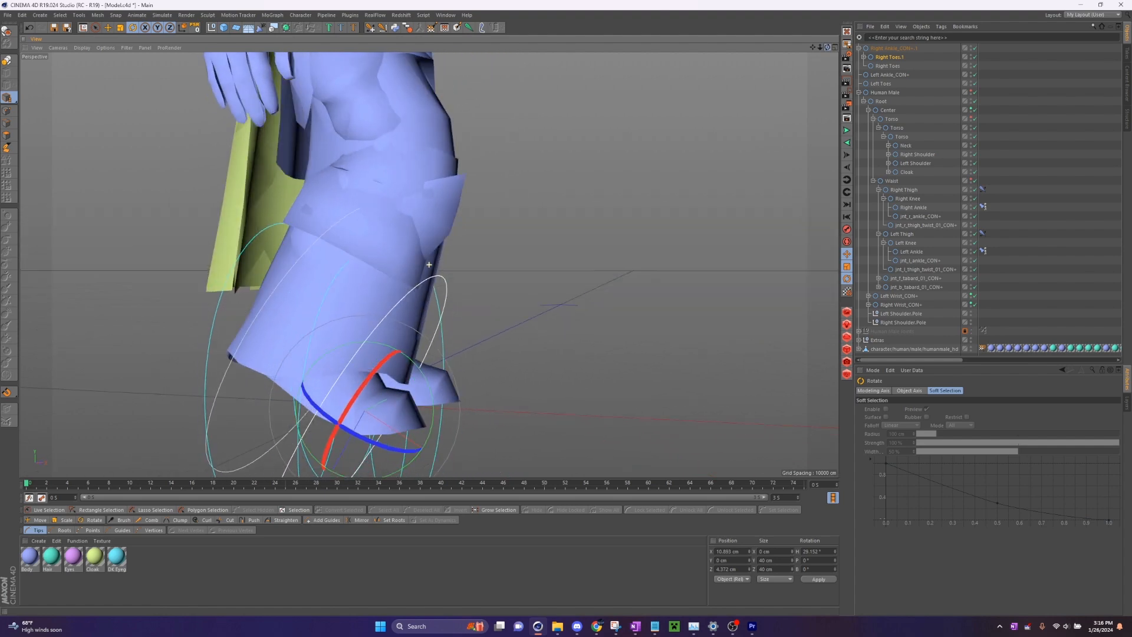
pyautogui.keyDown('alt'); pyautogui.moveTo(751, 142); pyautogui.dragTo(794, 80, button='middle'); pyautogui.keyUp('alt')
pyautogui.hotkey('ctrl', 'z')
pyautogui.moveTo(463, 311); pyautogui.dragTo(499, 318)
pyautogui.hotkey('ctrl', 'z')
# - Test rotating the original Right Toes controller to bend only the toes, and undo it
pyautogui.moveTo(813, 48)
pyautogui.mouseDown()
pyautogui.moveTo(728, 72)
pyautogui.moveTo(805, 64)
pyautogui.mouseUp()
pyautogui.click(887, 66)
pyautogui.moveTo(386, 331)
pyautogui.mouseDown()
pyautogui.moveTo(374, 321)
pyautogui.moveTo(411, 334)
pyautogui.moveTo(345, 334)
pyautogui.moveTo(389, 343)
pyautogui.mouseUp()
pyautogui.hotkey('ctrl', 'z')
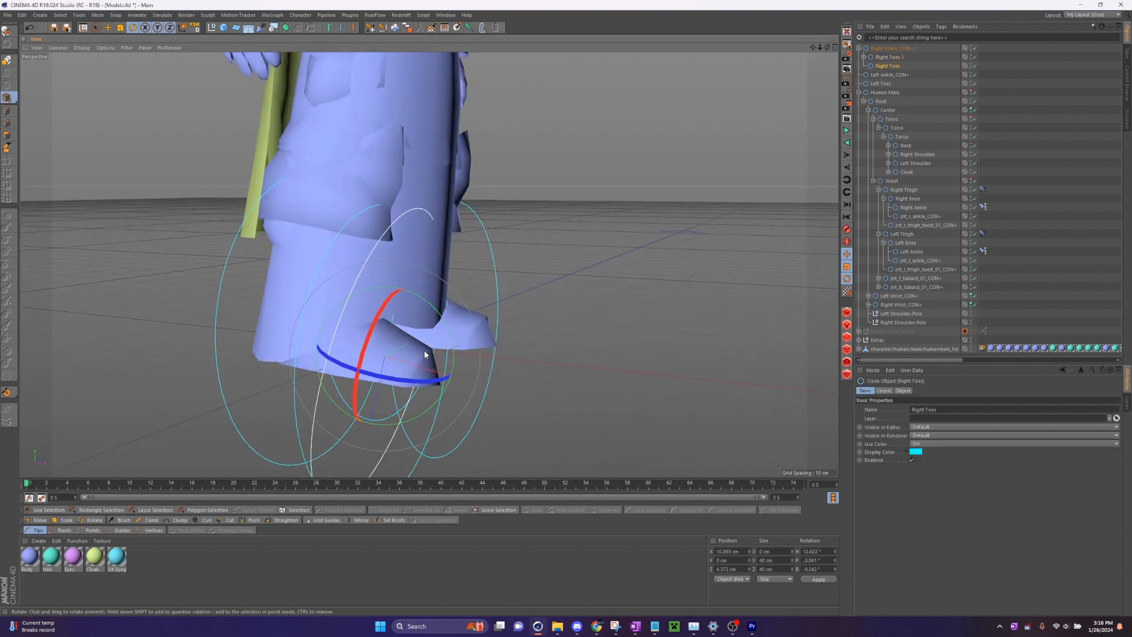
# - Test moving and rotating the nested Right Ankle_CON+ controller, undoing each change
pyautogui.click(885, 58)
pyautogui.click(864, 58)
pyautogui.click(894, 65)
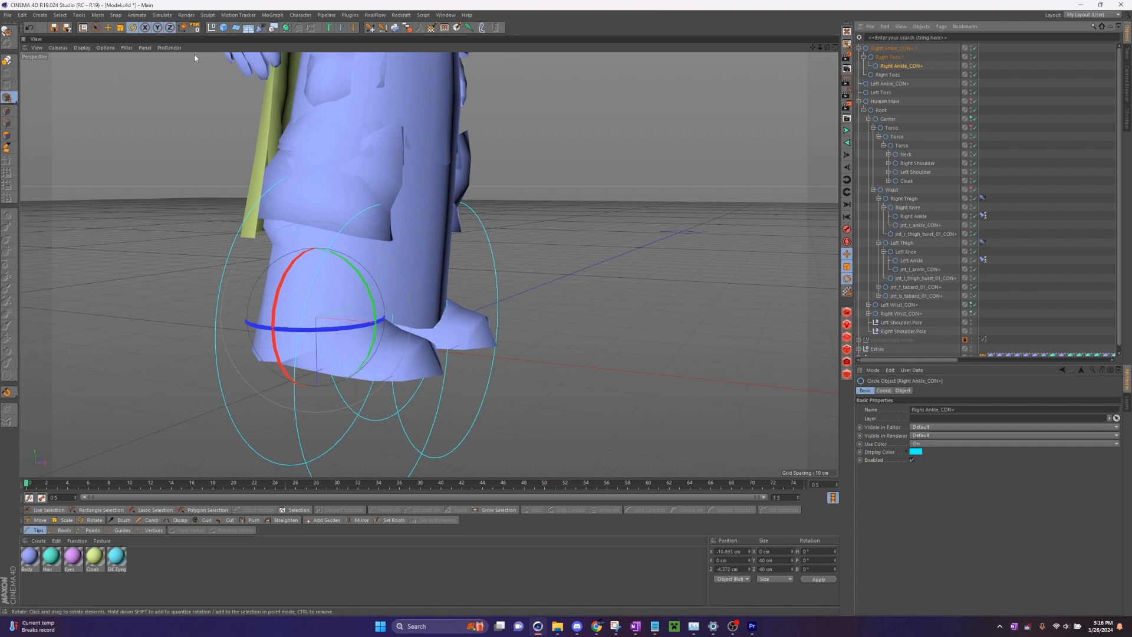
pyautogui.click(108, 28)
pyautogui.moveTo(410, 312); pyautogui.dragTo(389, 279)
pyautogui.hotkey('ctrl', 'z')
pyautogui.click(133, 28)
pyautogui.hotkey('ctrl', 'z')
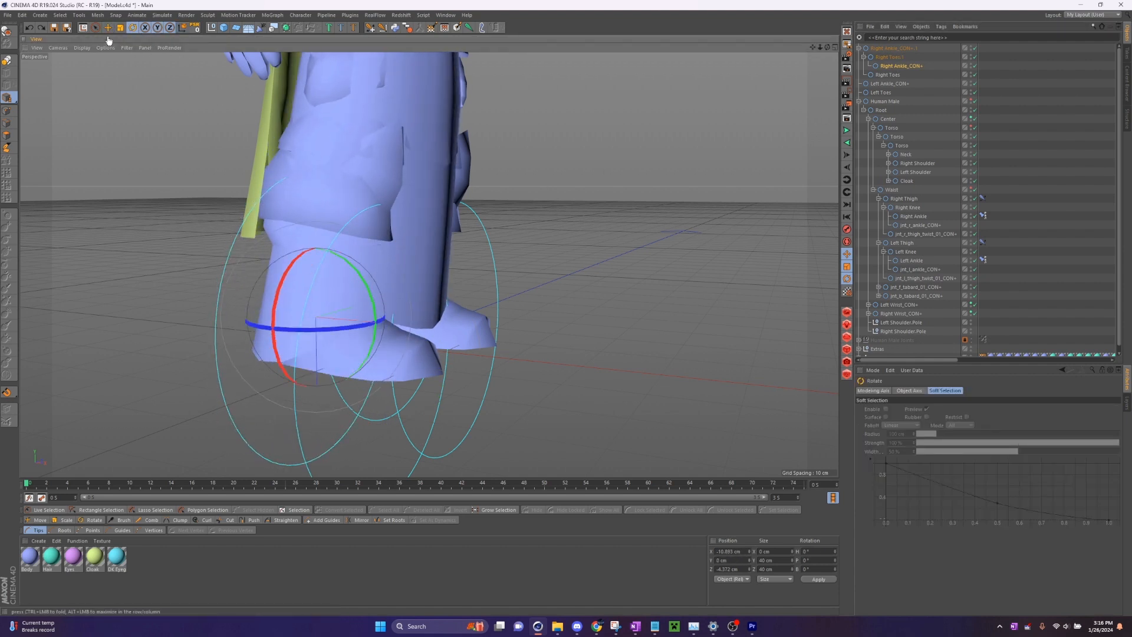
pyautogui.click(108, 27)
# - Rename the parent controller Right Ankle_CON+.1 as Right Leg
pyautogui.click(896, 48)
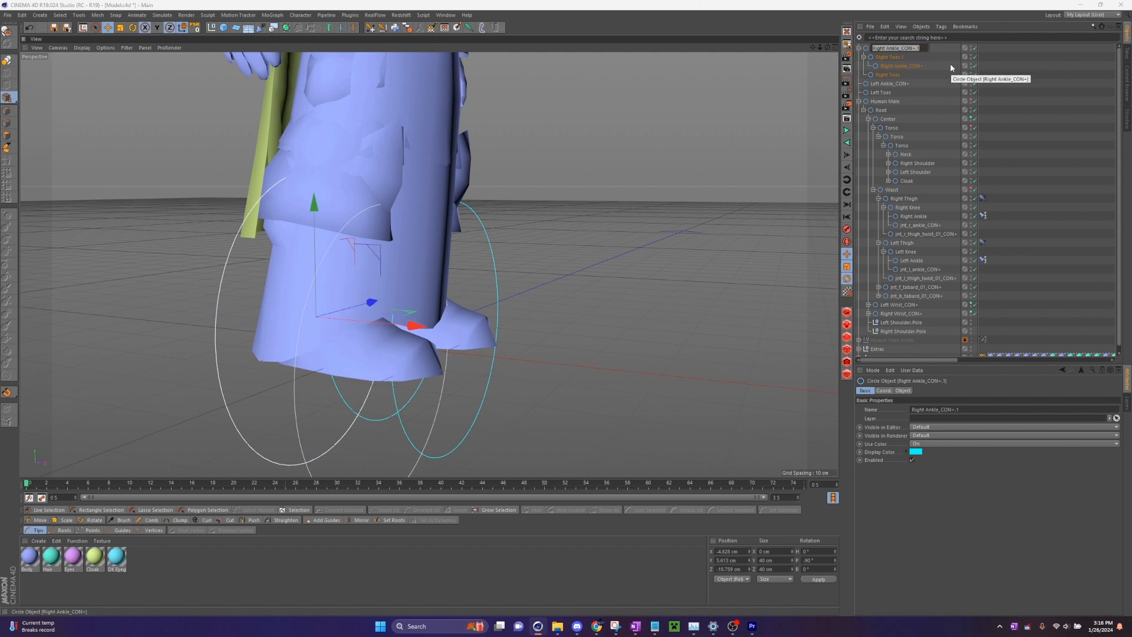
pyautogui.write('Right Leg')
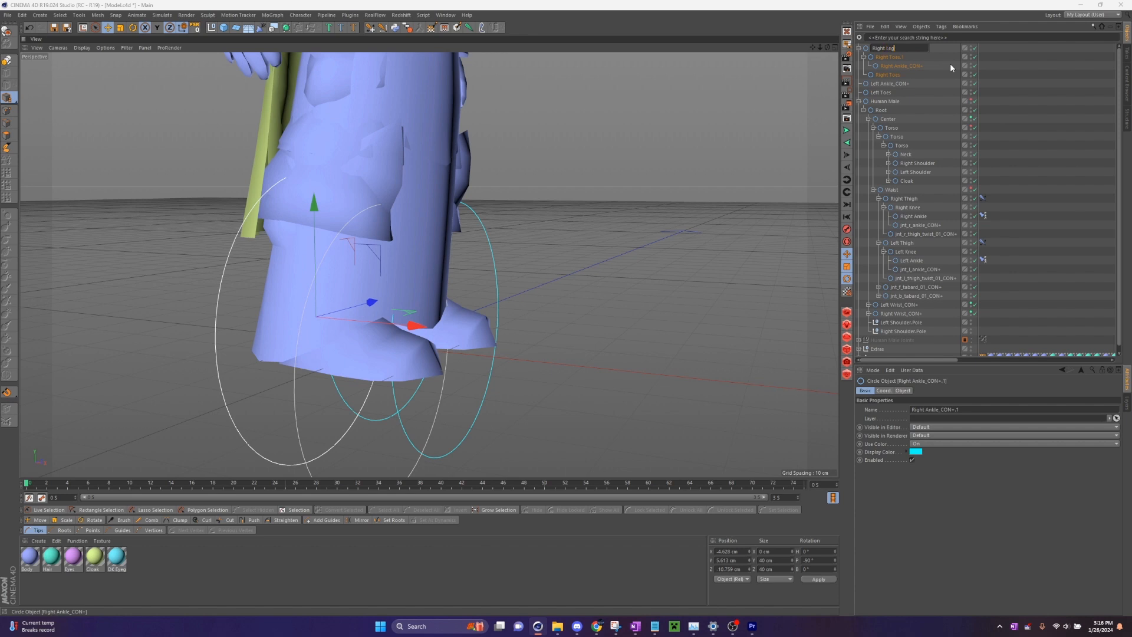
pyautogui.press('Return')
# - Test the rotation of Right Toes.1 under Right Leg once more and undo it
pyautogui.click(888, 57)
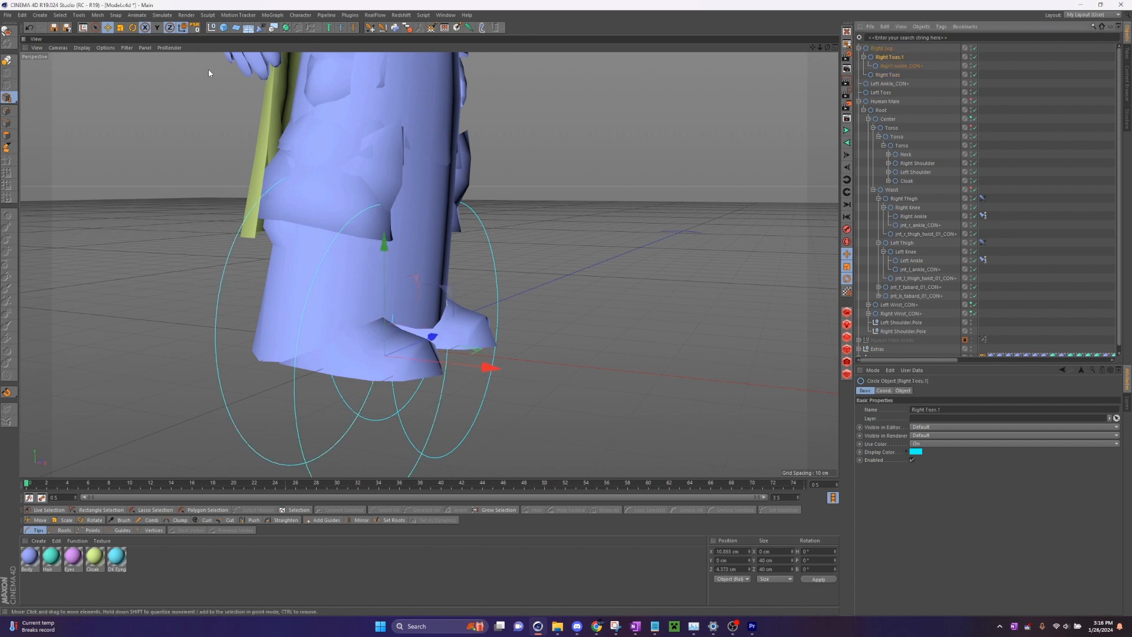
pyautogui.click(132, 28)
pyautogui.moveTo(442, 329); pyautogui.dragTo(447, 333)
pyautogui.hotkey('ctrl', 'z')
pyautogui.click(904, 52)
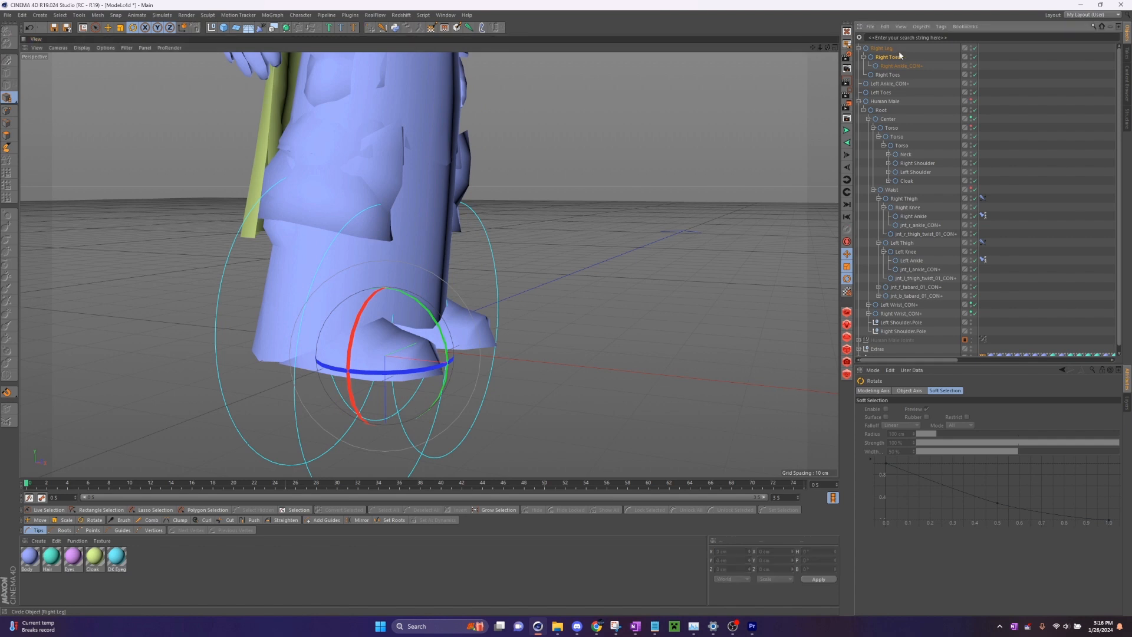
# - Rename the Right Toes.1 controller as Right Tippy-Toes
pyautogui.doubleClick(897, 56)
pyautogui.write('Right')
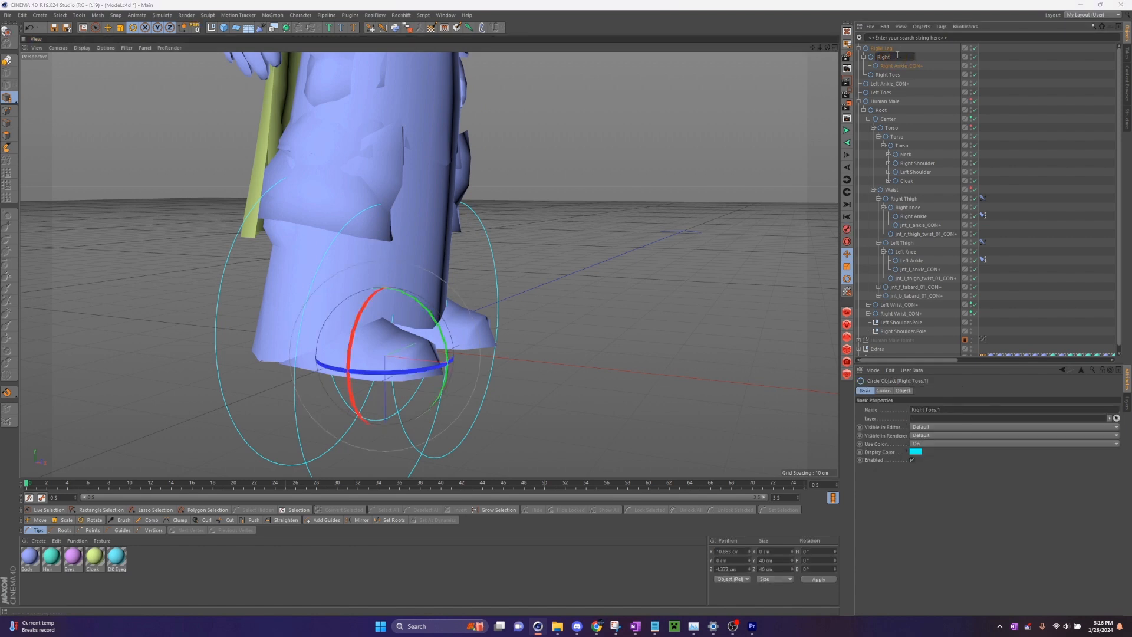
pyautogui.write(' Tippy-Toes')
pyautogui.press('Return')
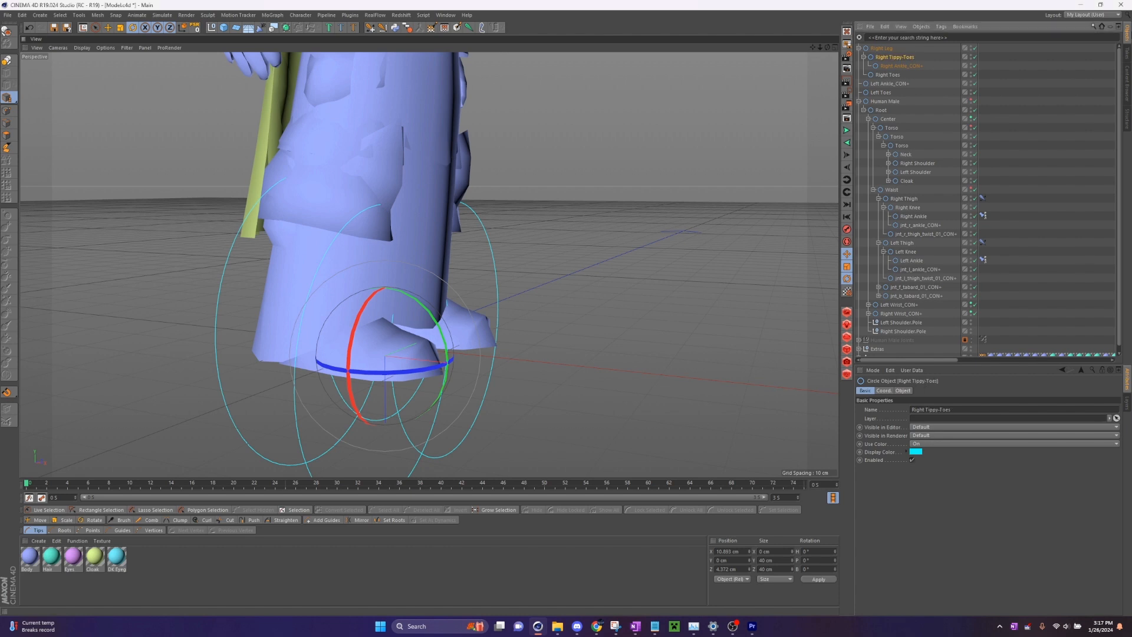
# - Collapse the Right Tippy-Toes, Right Leg, Right Thigh and Left Thigh branches in the hierarchy
pyautogui.click(864, 58)
pyautogui.click(891, 66)
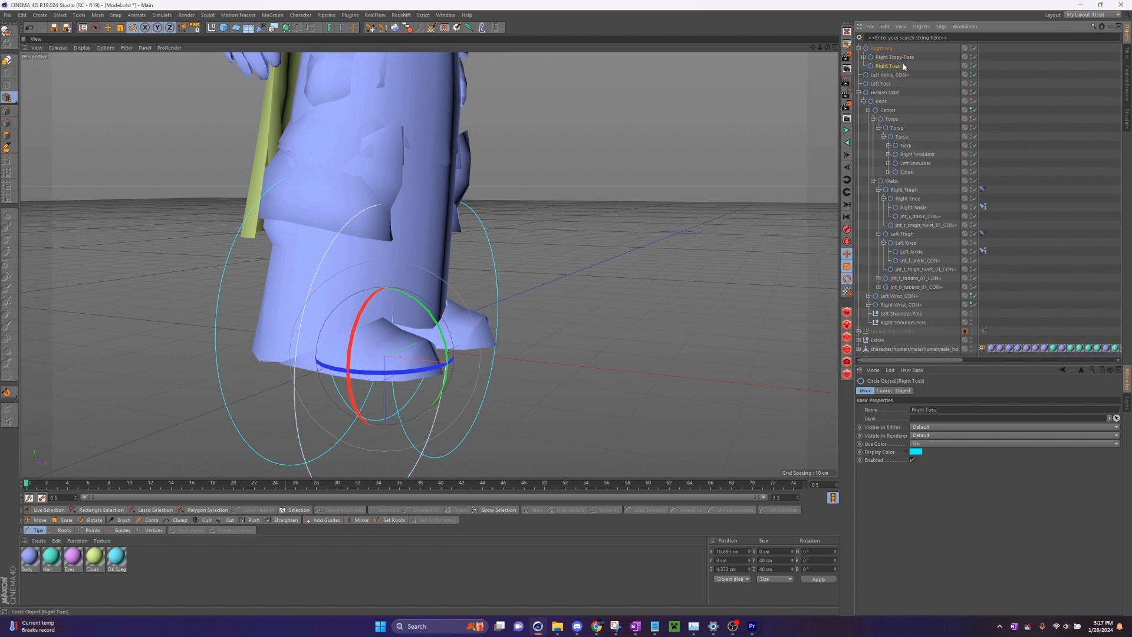
pyautogui.click(109, 28)
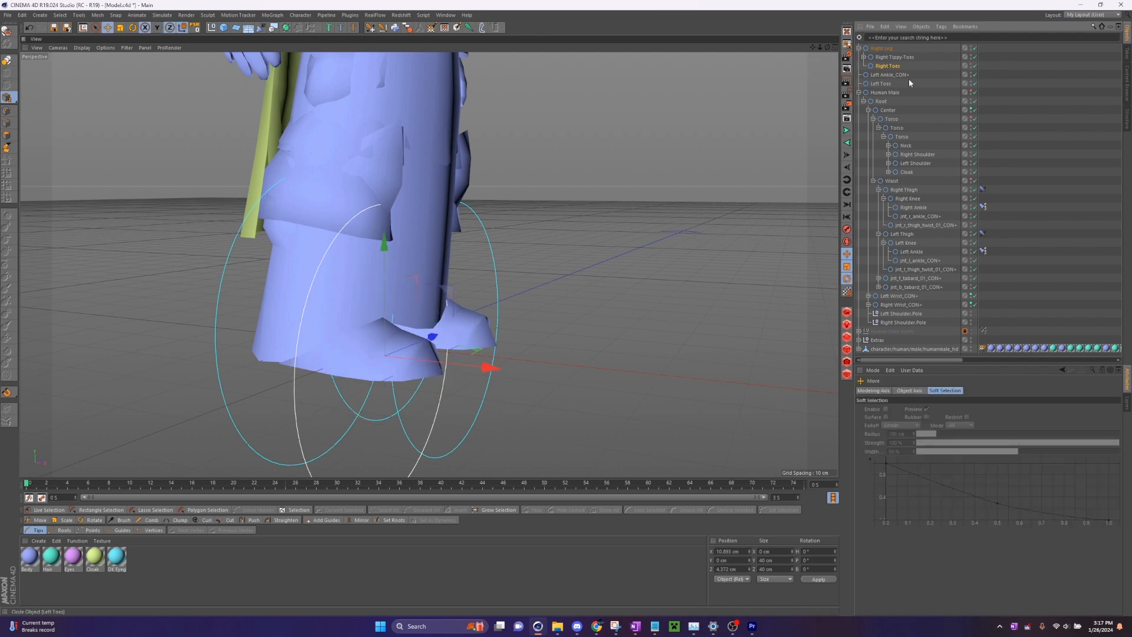
pyautogui.click(909, 81)
pyautogui.click(860, 49)
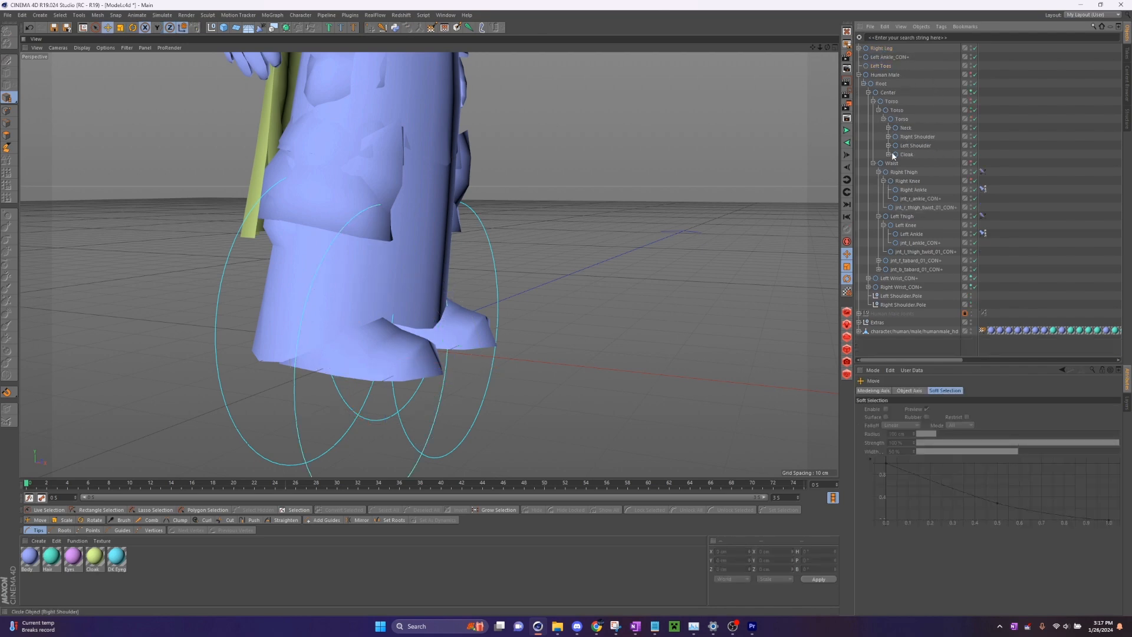
pyautogui.click(878, 171)
pyautogui.click(878, 180)
# - Duplicate Left Ankle_CON+ and Left Toes together, placing the copies beneath Right Leg
pyautogui.click(881, 66)
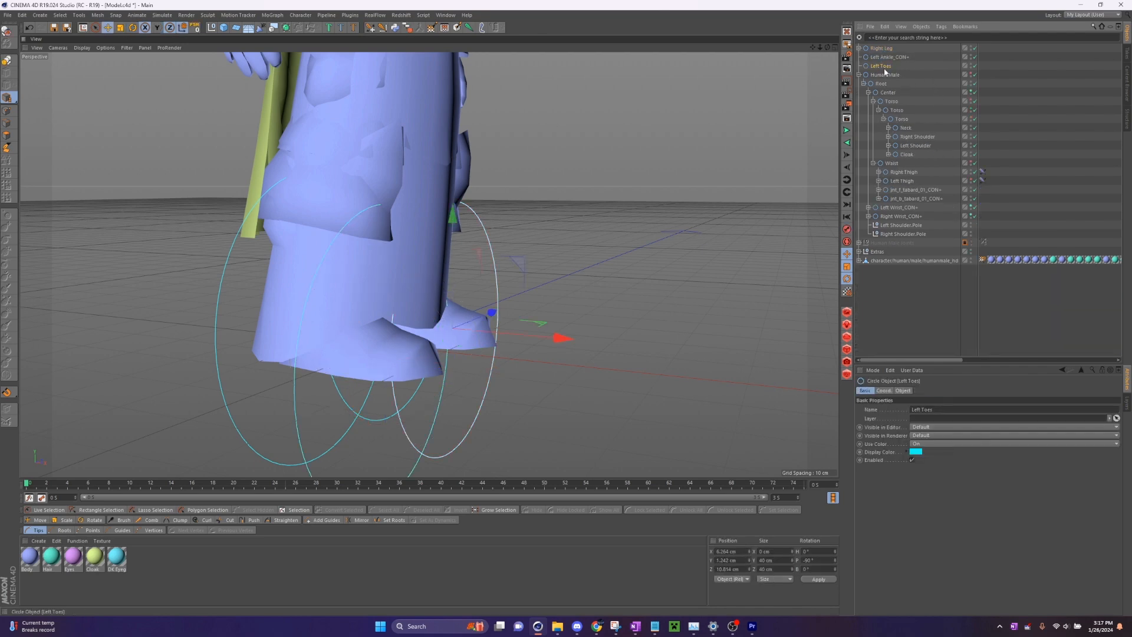
pyautogui.moveTo(827, 47); pyautogui.dragTo(866, 29)
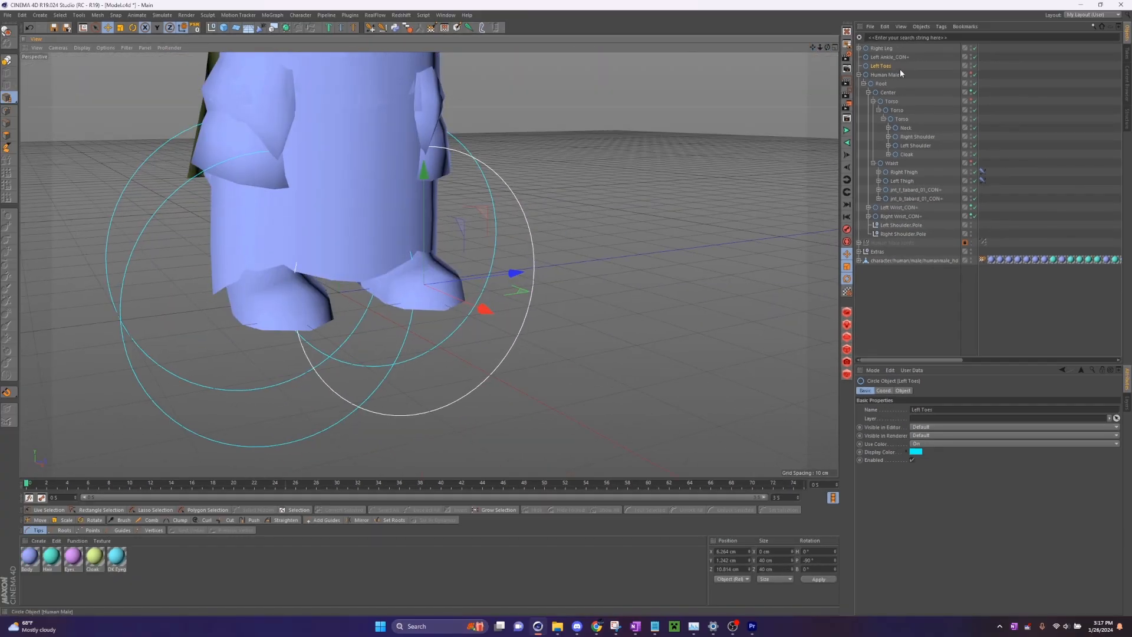
pyautogui.click(899, 68)
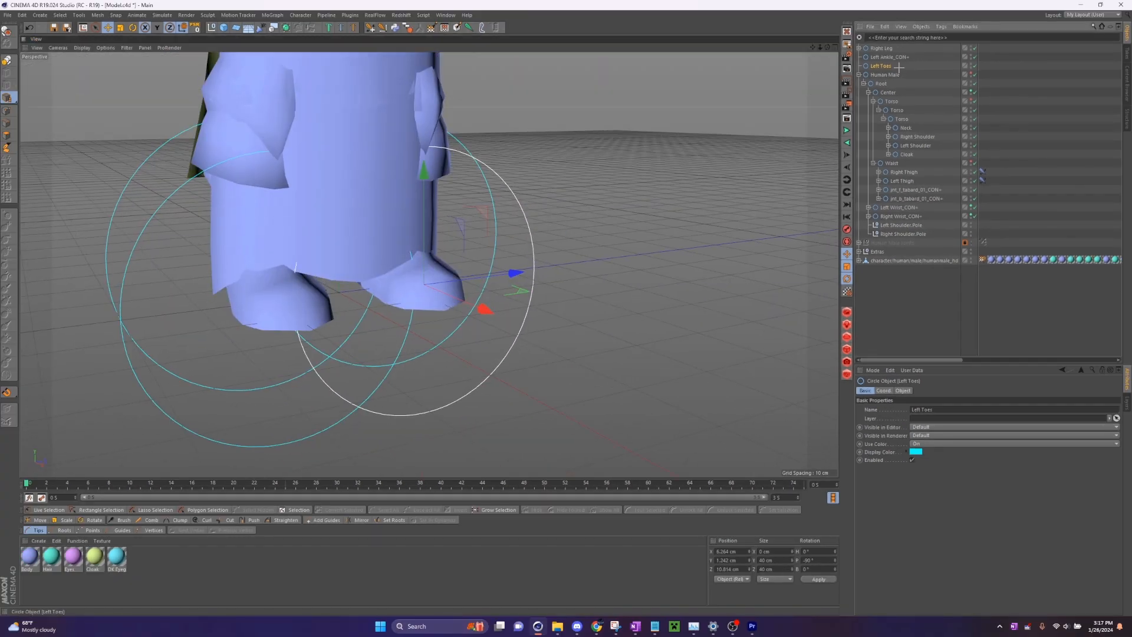
pyautogui.click(899, 67)
pyautogui.keyDown('ctrl'); pyautogui.click(884, 58); pyautogui.keyUp('ctrl')
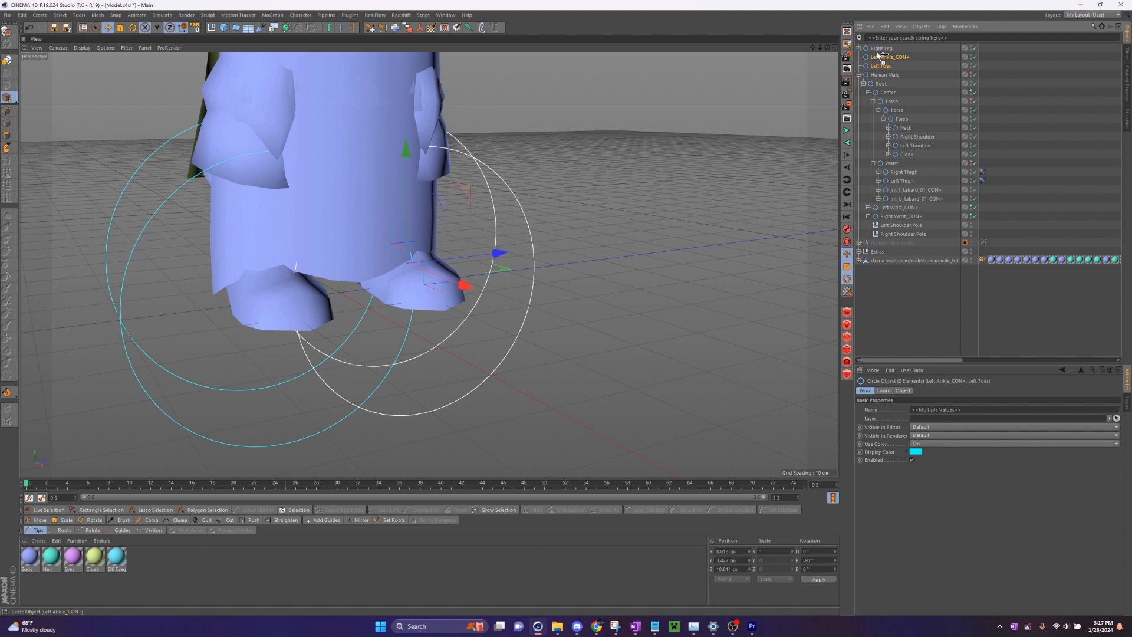
pyautogui.hotkey('ctrl', 'c')
pyautogui.hotkey('ctrl', 'v')
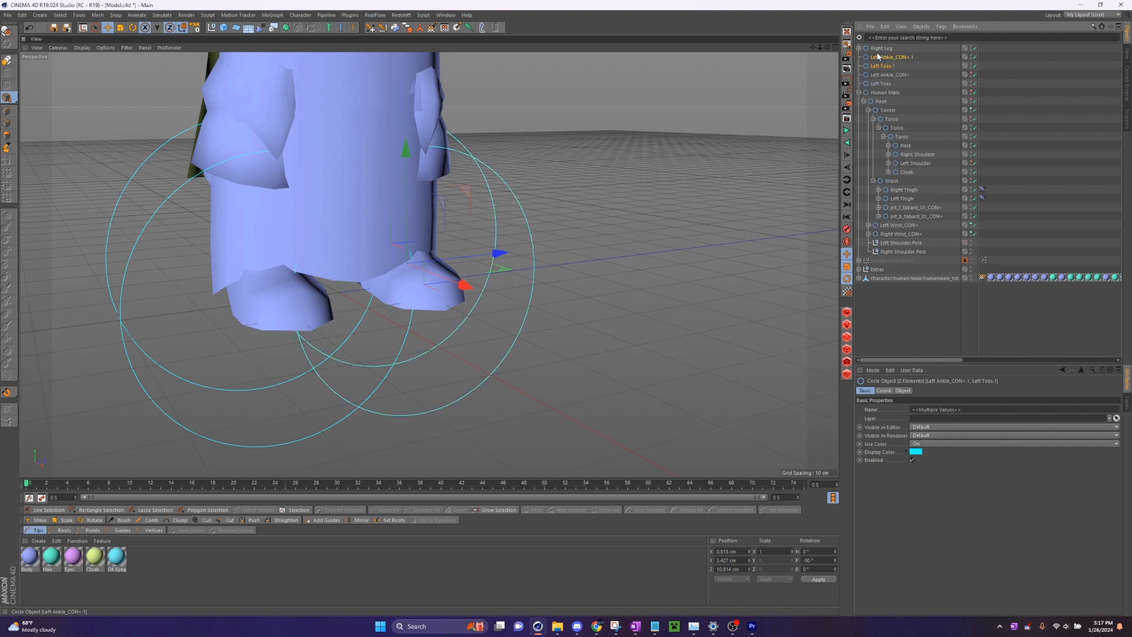
# - Parent Left Toes.1, Left Ankle_CON+ and Left Toes under Left Ankle_CON+.1, with Left Ankle_CON+ nested inside Left Toes.1
pyautogui.click(909, 65)
pyautogui.moveTo(908, 65); pyautogui.dragTo(883, 58)
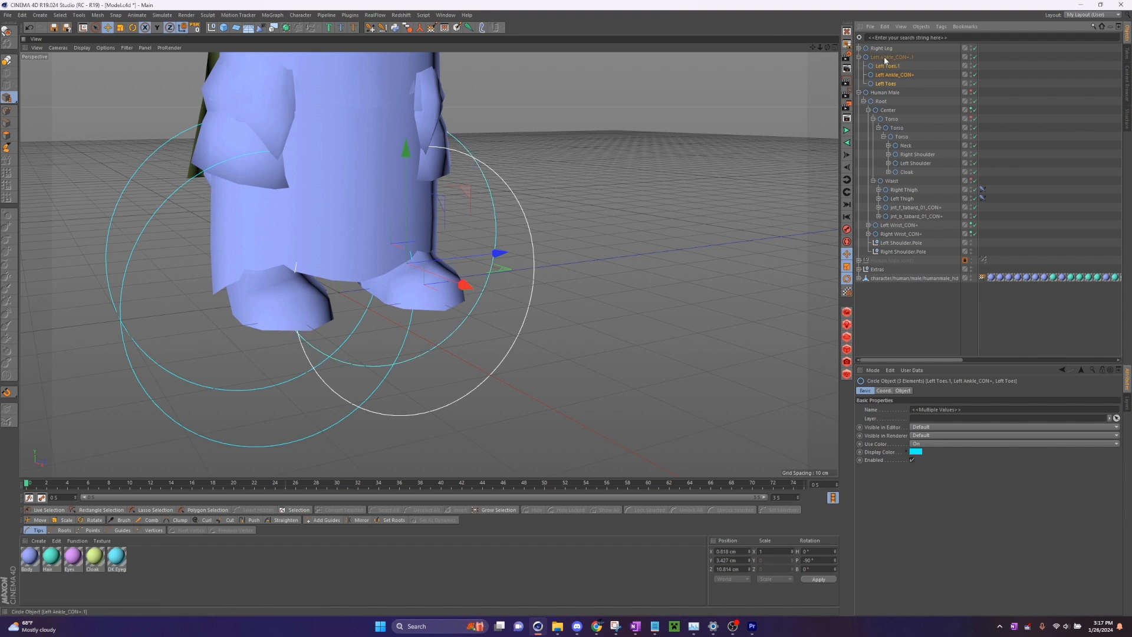
pyautogui.click(892, 58)
pyautogui.click(896, 75)
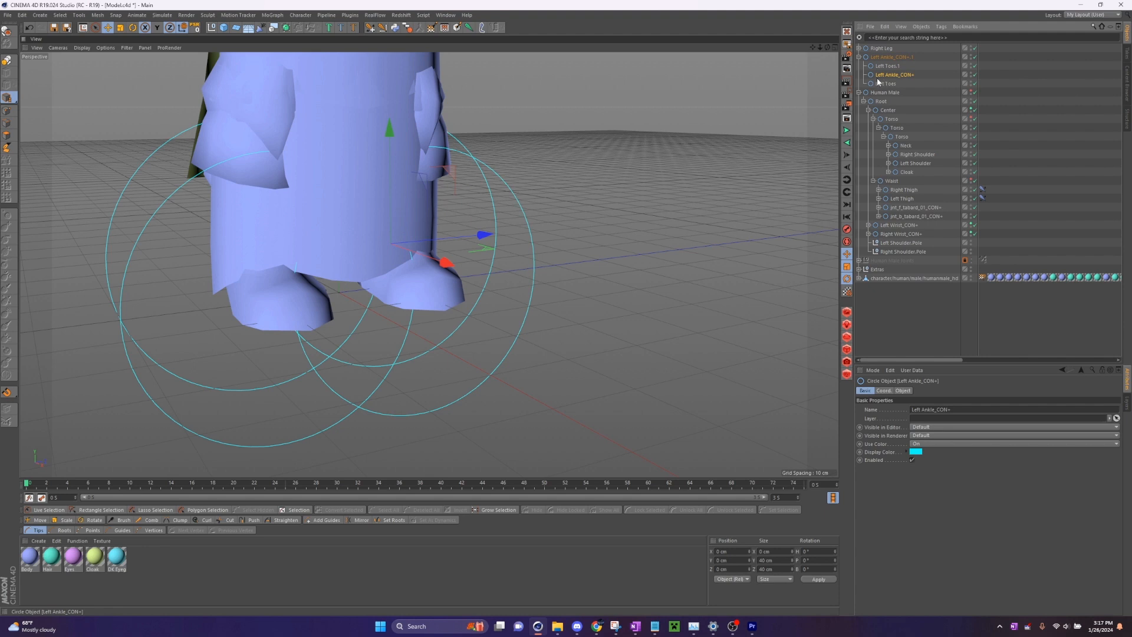
pyautogui.moveTo(883, 76); pyautogui.dragTo(886, 67)
# - Rename the parent controller Left Ankle_CON+.1 as Left Leg
pyautogui.doubleClick(894, 57)
pyautogui.write('Le')
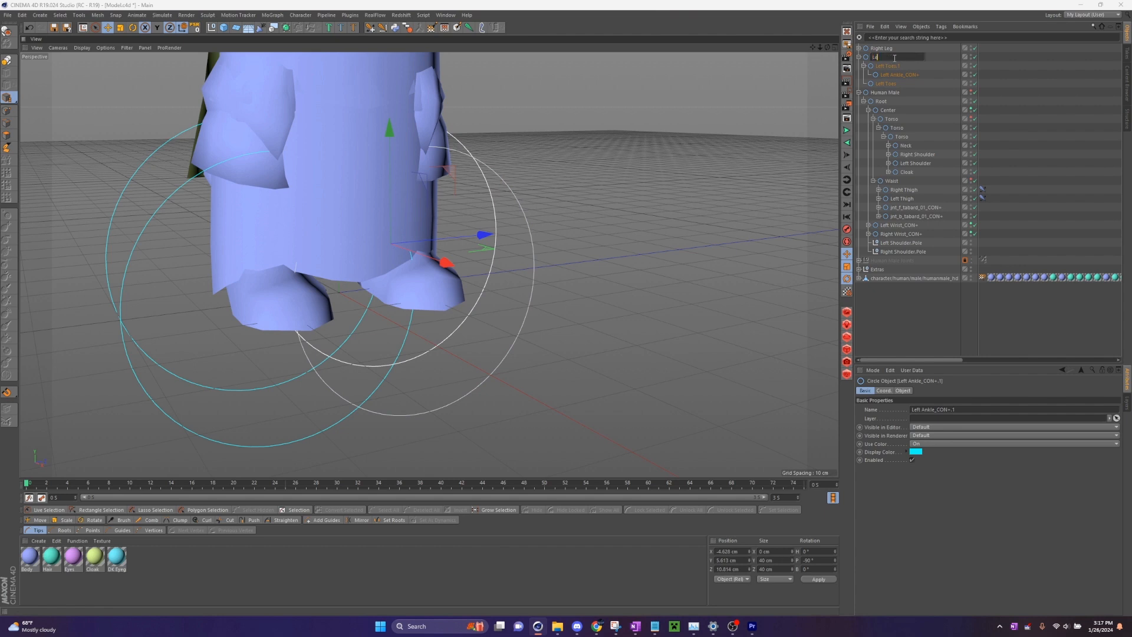
pyautogui.write('ft Leg')
# - Rename the controller Left Toes.1 beneath Left Leg as Left Tippy-Toes
pyautogui.doubleClick(889, 66)
pyautogui.write('Lef')
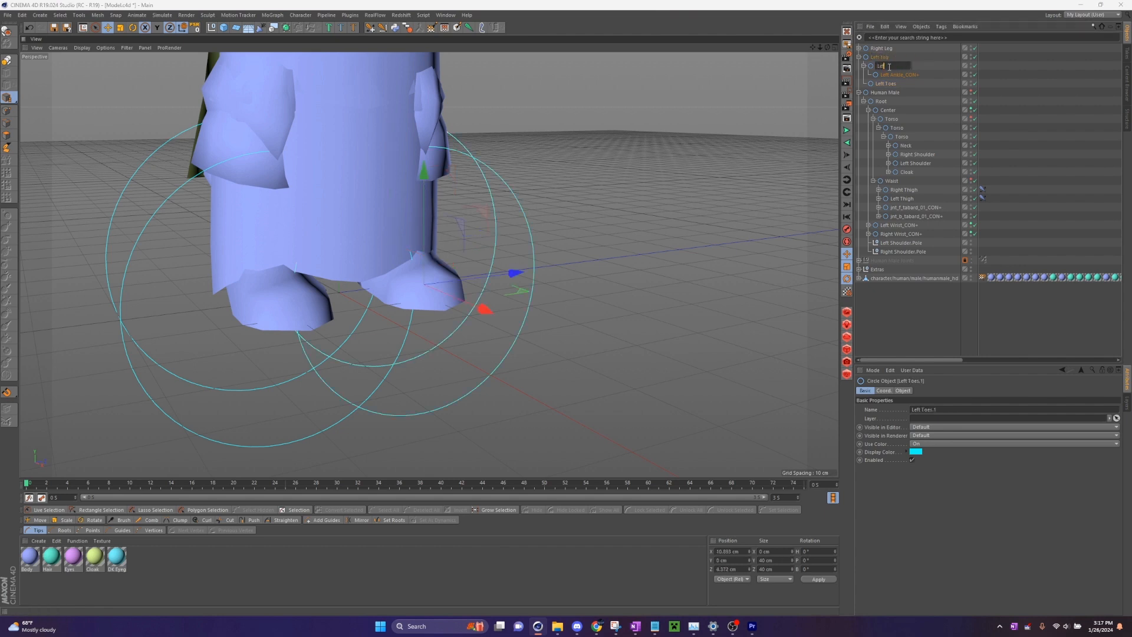
pyautogui.write('t Tippy-Toes')
pyautogui.press('Return')
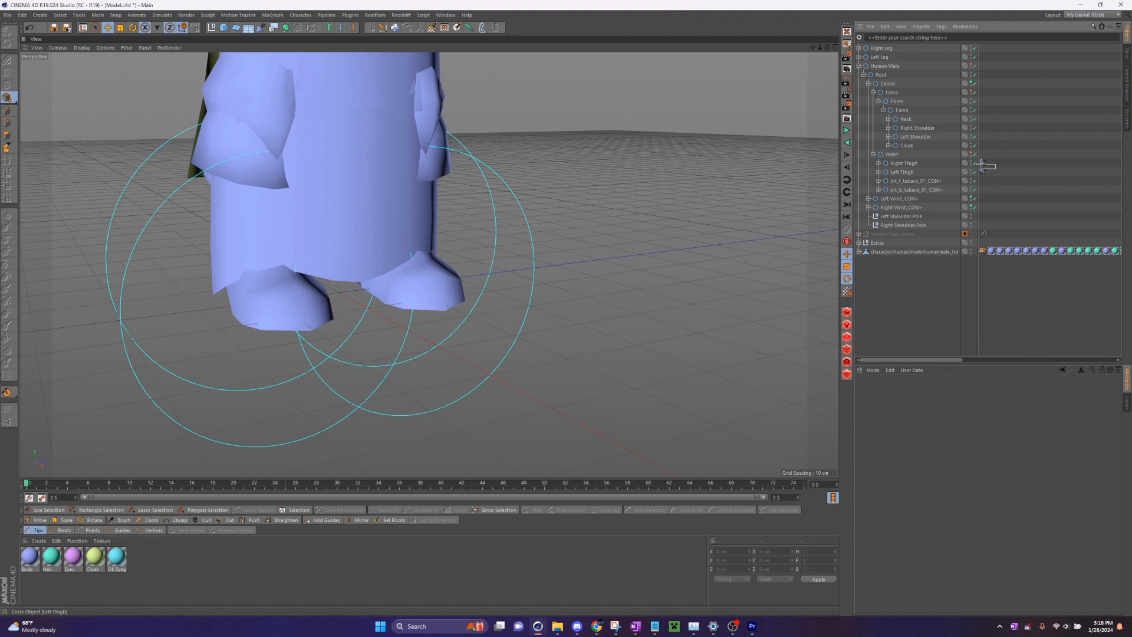
# - Add pole objects to the IK tags of both thighs and move the two pole nulls out of Waist to the top level
pyautogui.moveTo(981, 164); pyautogui.dragTo(981, 166)
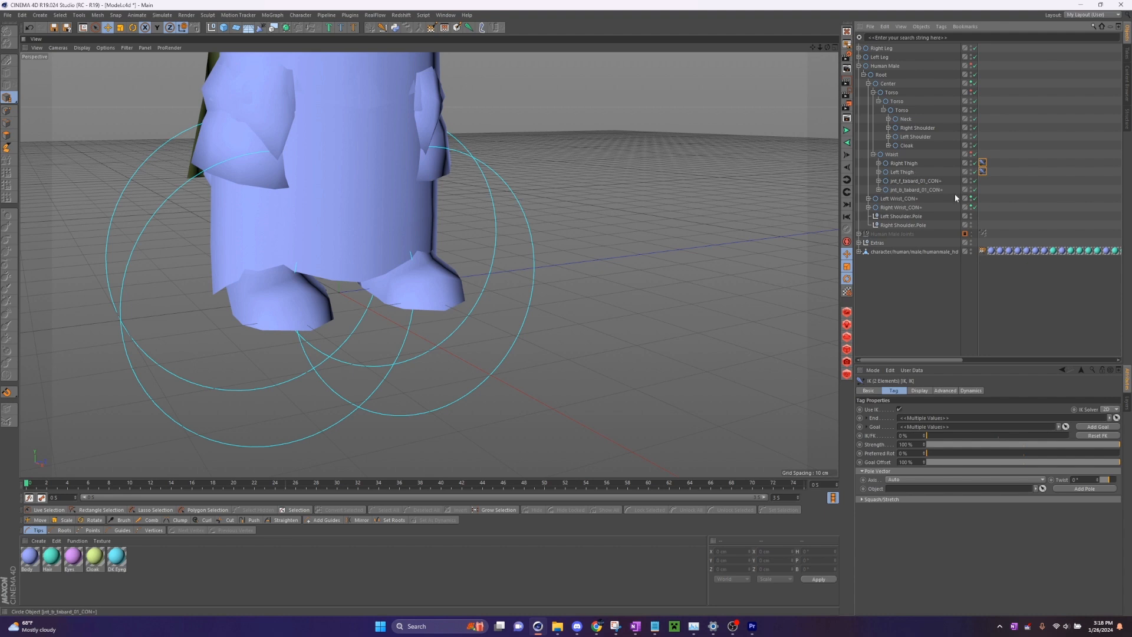
pyautogui.click(1074, 488)
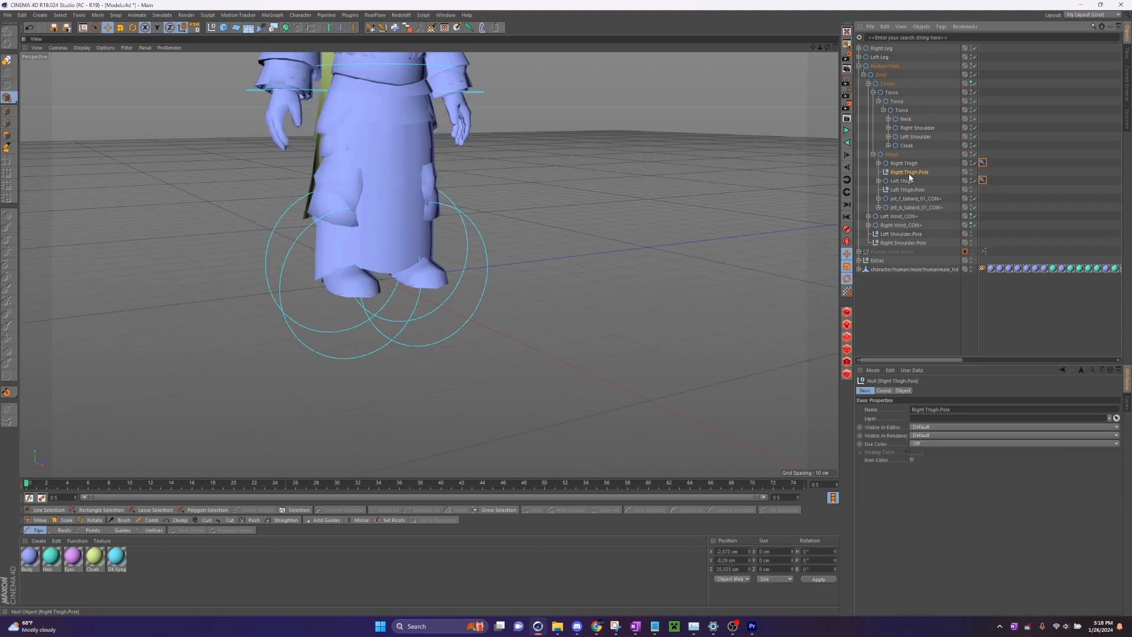
pyautogui.moveTo(908, 173); pyautogui.dragTo(886, 62)
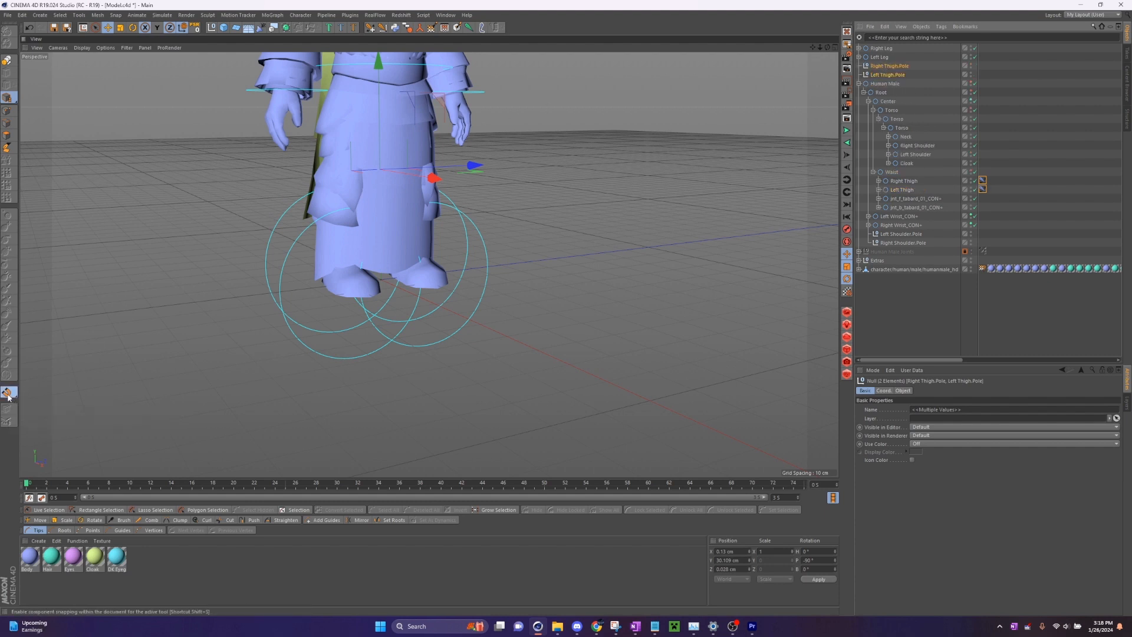
# - Move both thigh poles 90 cm along X in front of the character using quantizing, turning quantizing off again when done
pyautogui.moveTo(7, 392); pyautogui.dragTo(56, 398)
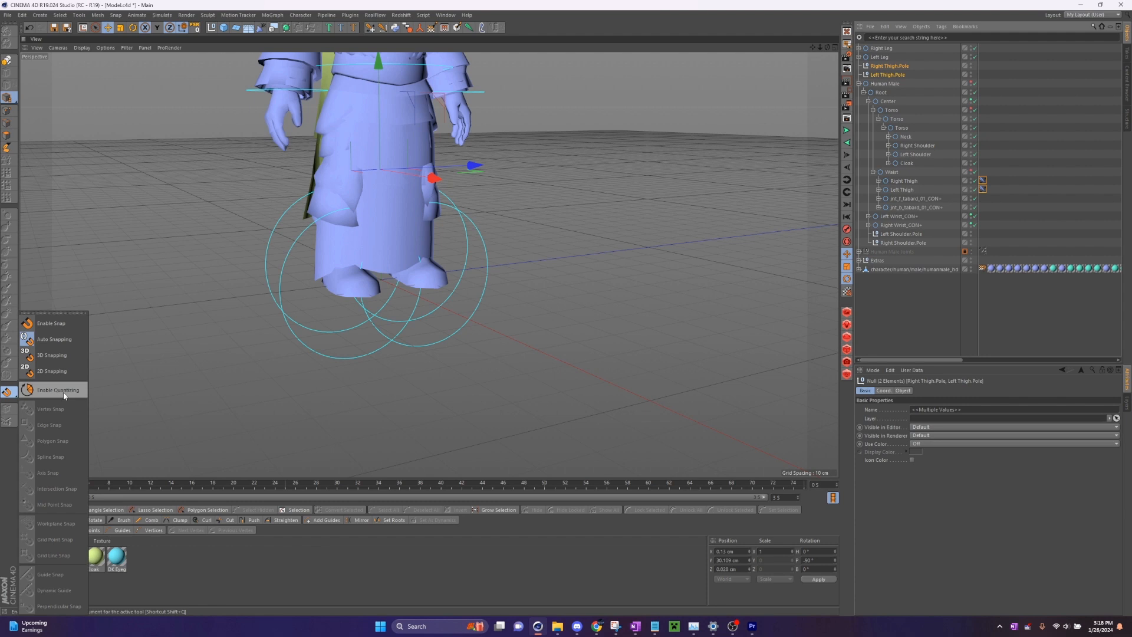
pyautogui.click(64, 397)
pyautogui.keyDown('alt'); pyautogui.moveTo(386, 192); pyautogui.dragTo(816, 212); pyautogui.keyUp('alt')
pyautogui.moveTo(821, 47); pyautogui.dragTo(790, 50)
pyautogui.moveTo(7, 392); pyautogui.dragTo(61, 379)
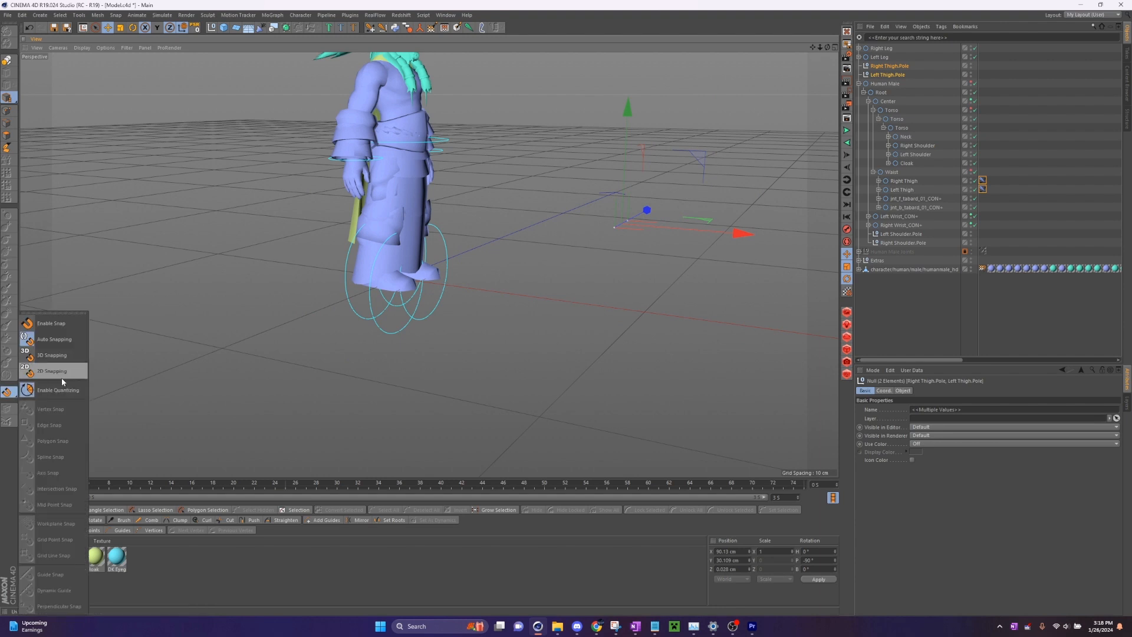
pyautogui.click(61, 376)
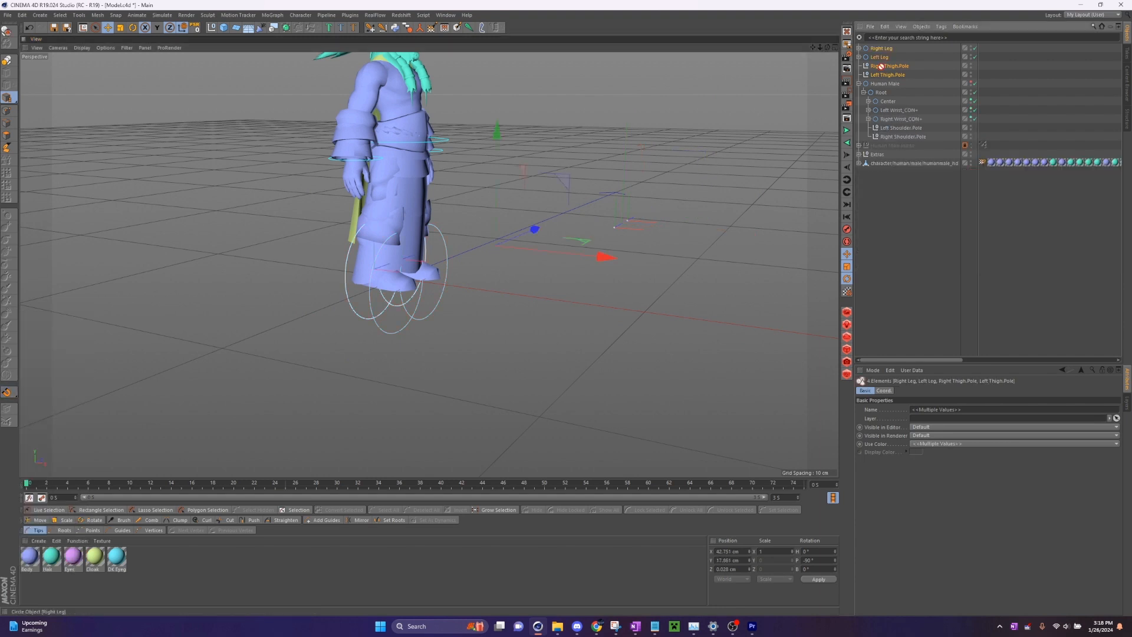
# - Parent Right Leg, Left Leg, Right Thigh.Pole and Left Thigh.Pole under Root
pyautogui.moveTo(878, 64); pyautogui.dragTo(916, 136)
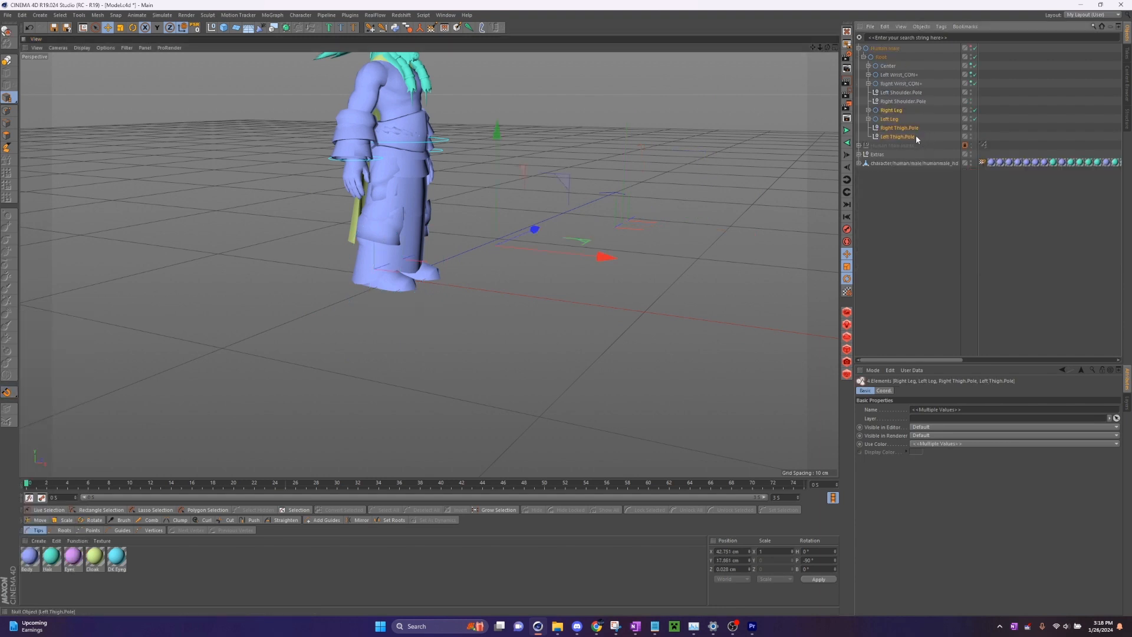
pyautogui.moveTo(827, 47); pyautogui.dragTo(889, 109)
# - Set Right Leg and Left Leg to visible in the editor and change their circle plane to XY
pyautogui.click(912, 121)
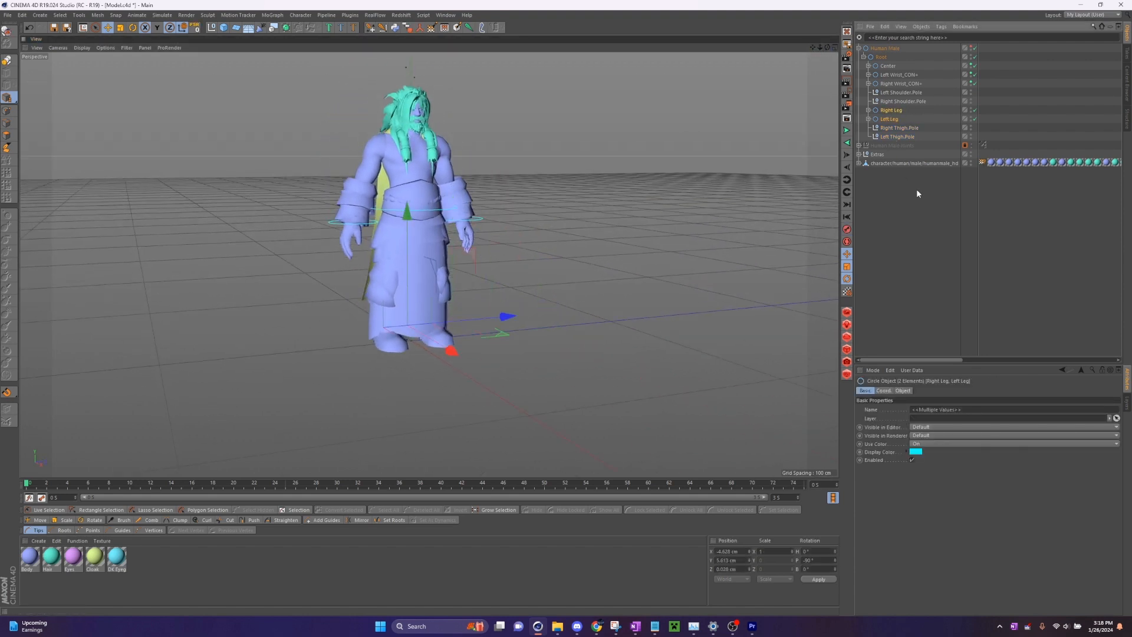
pyautogui.click(931, 436)
pyautogui.click(927, 447)
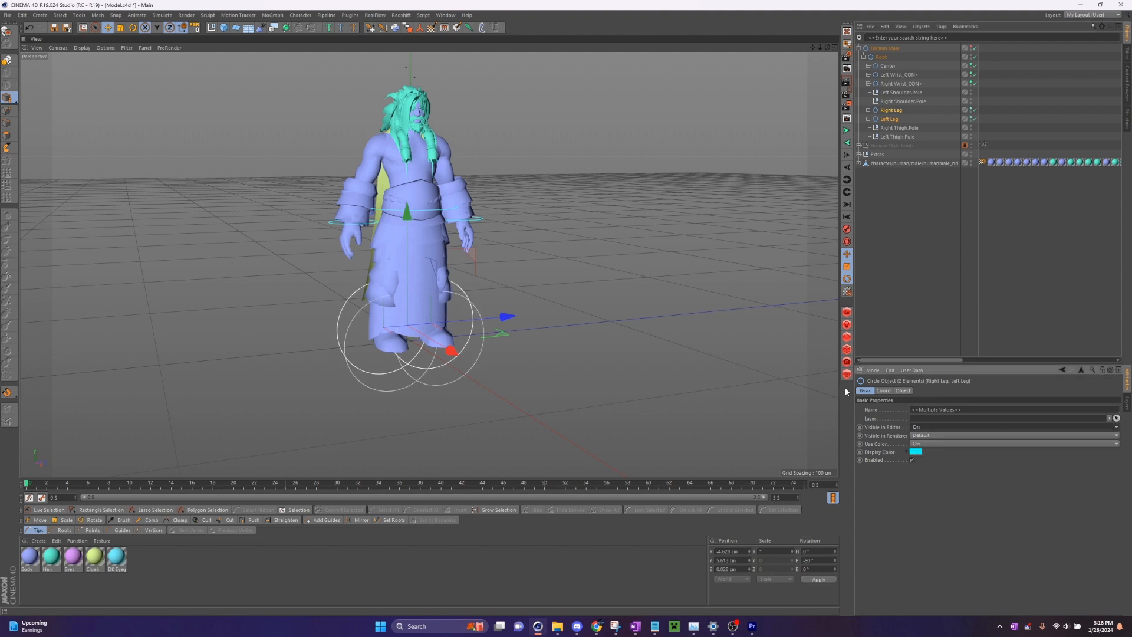
pyautogui.click(903, 391)
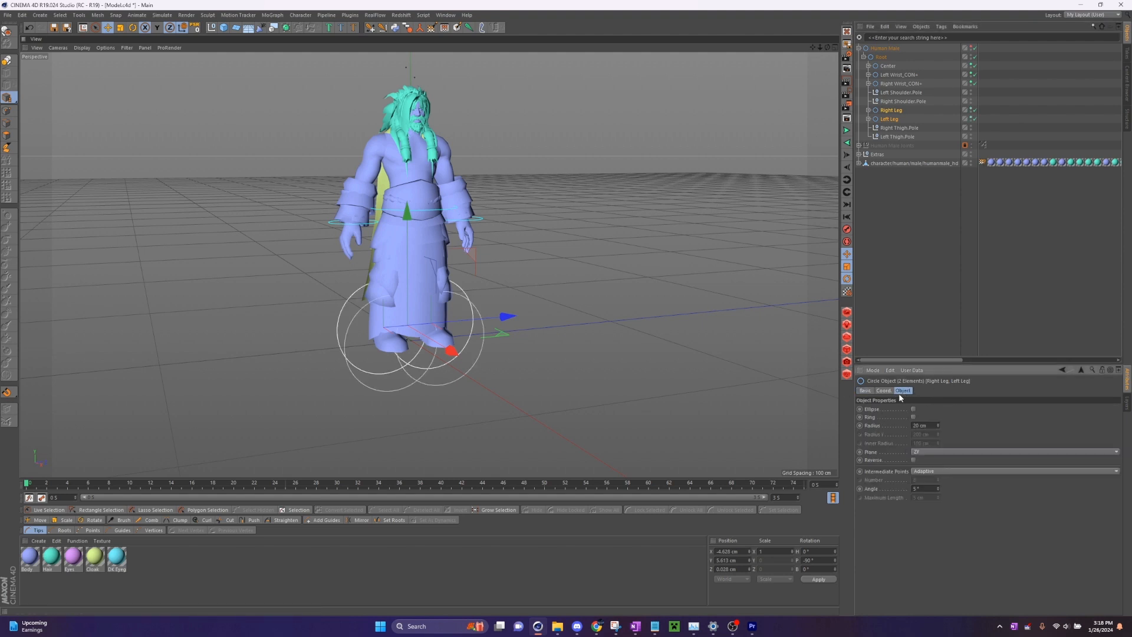
pyautogui.click(925, 452)
pyautogui.click(919, 454)
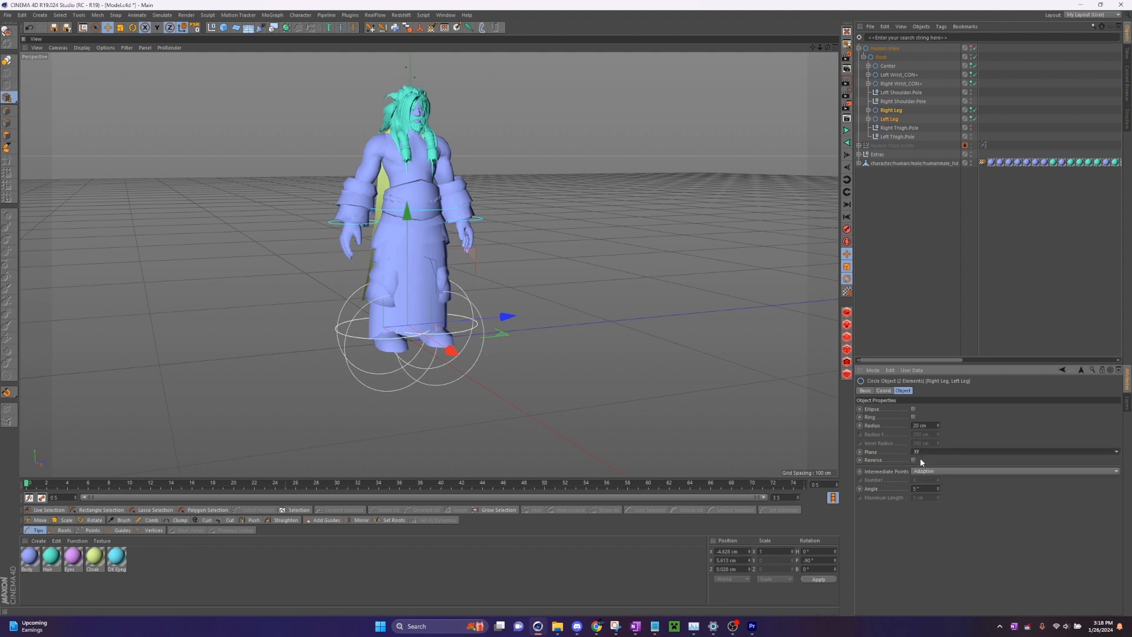
# - Turn off editor visibility for the Tippy-Toes and Toes controllers of both legs
pyautogui.click(865, 178)
pyautogui.click(868, 110)
pyautogui.click(869, 137)
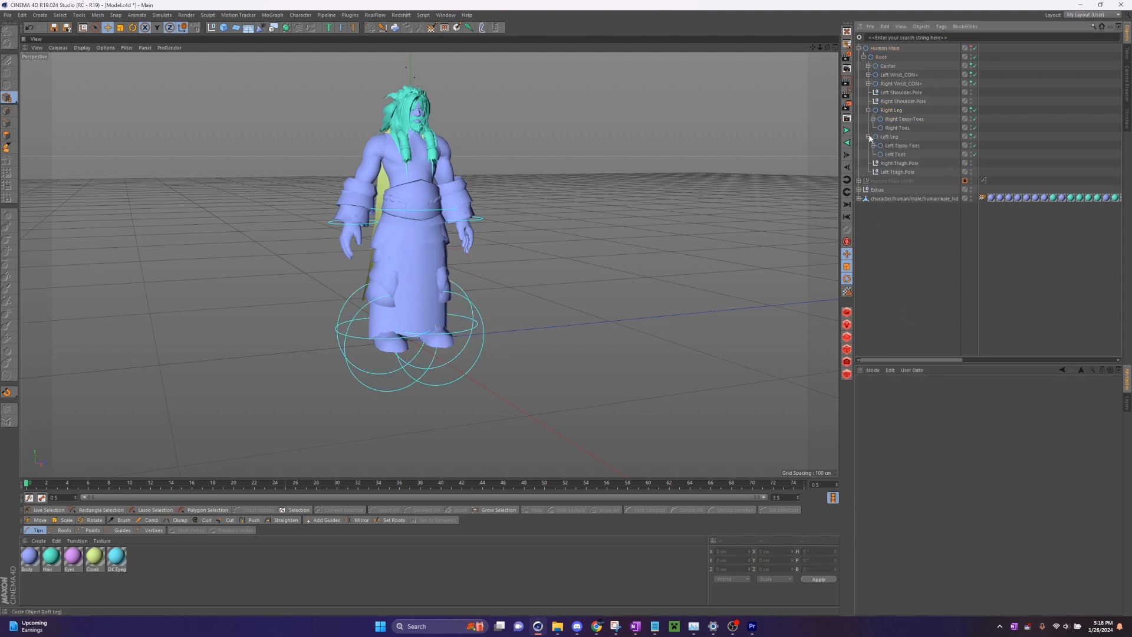
pyautogui.moveTo(908, 125); pyautogui.dragTo(925, 157)
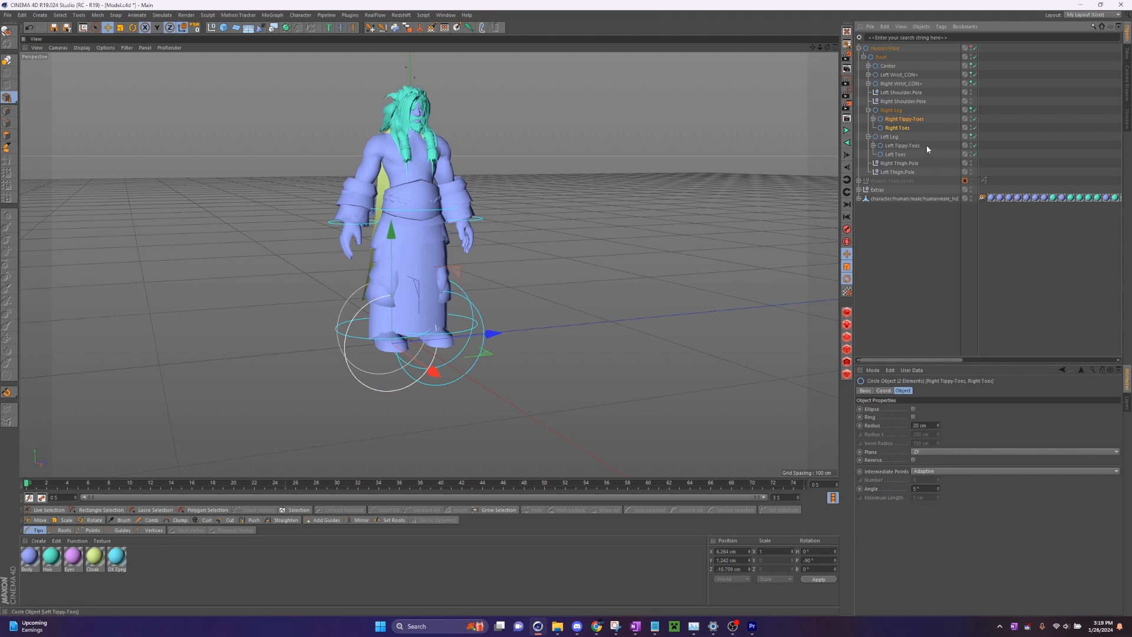
pyautogui.click(865, 391)
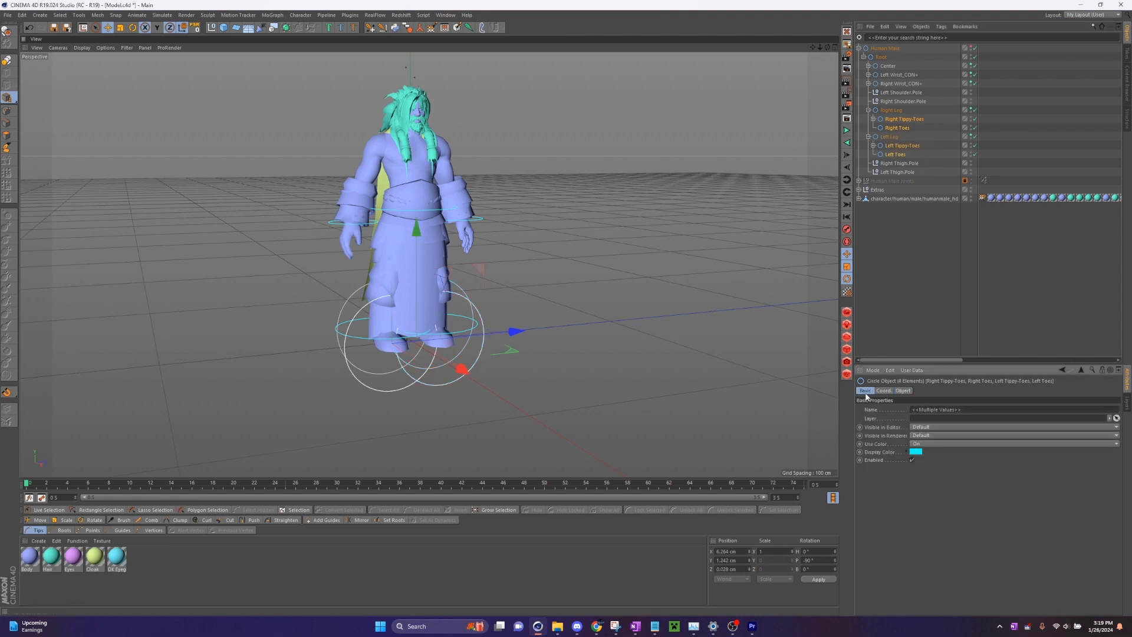
pyautogui.click(925, 426)
pyautogui.click(926, 455)
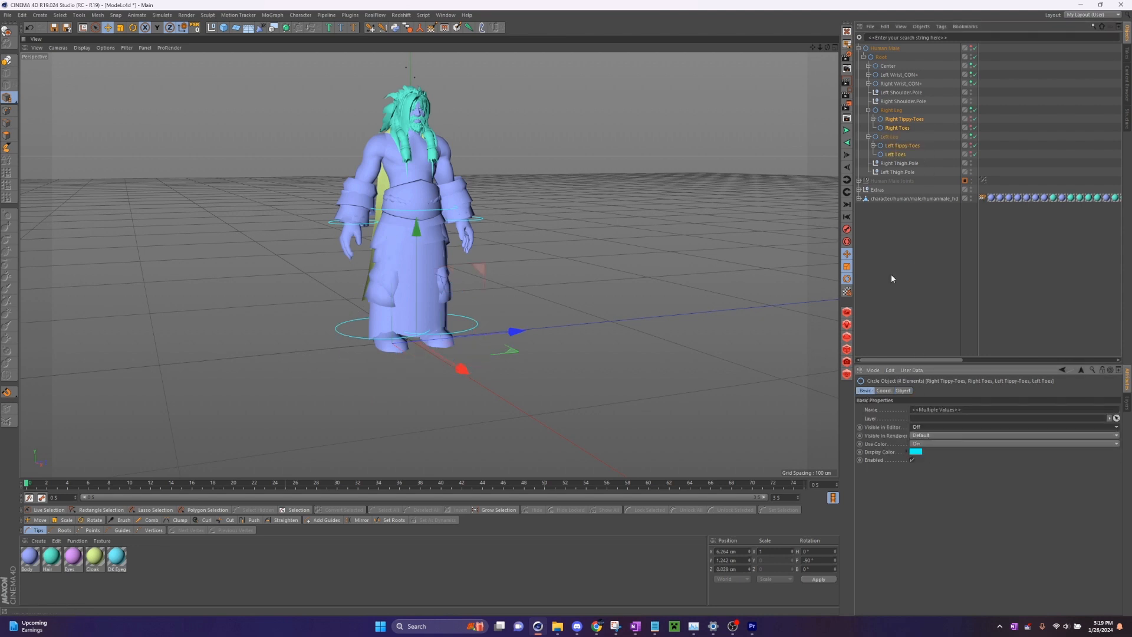
# - Collapse both leg branches and reduce the circle radius of Right Leg and Left Leg together
pyautogui.click(891, 111)
pyautogui.click(868, 110)
pyautogui.click(869, 120)
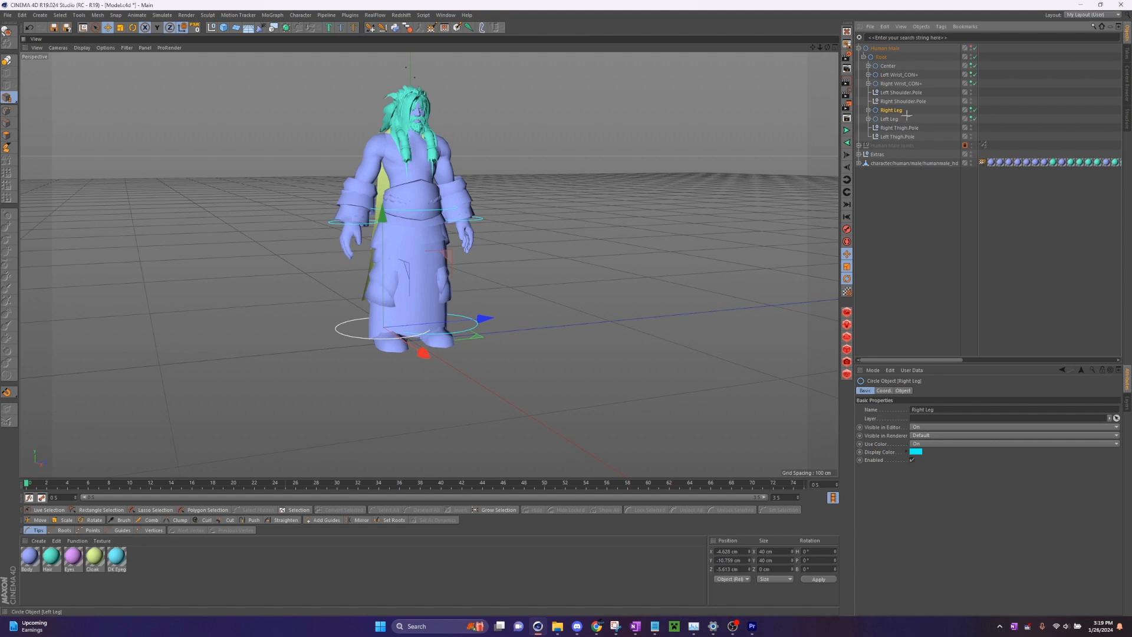
pyautogui.keyDown('ctrl'); pyautogui.click(907, 117); pyautogui.keyUp('ctrl')
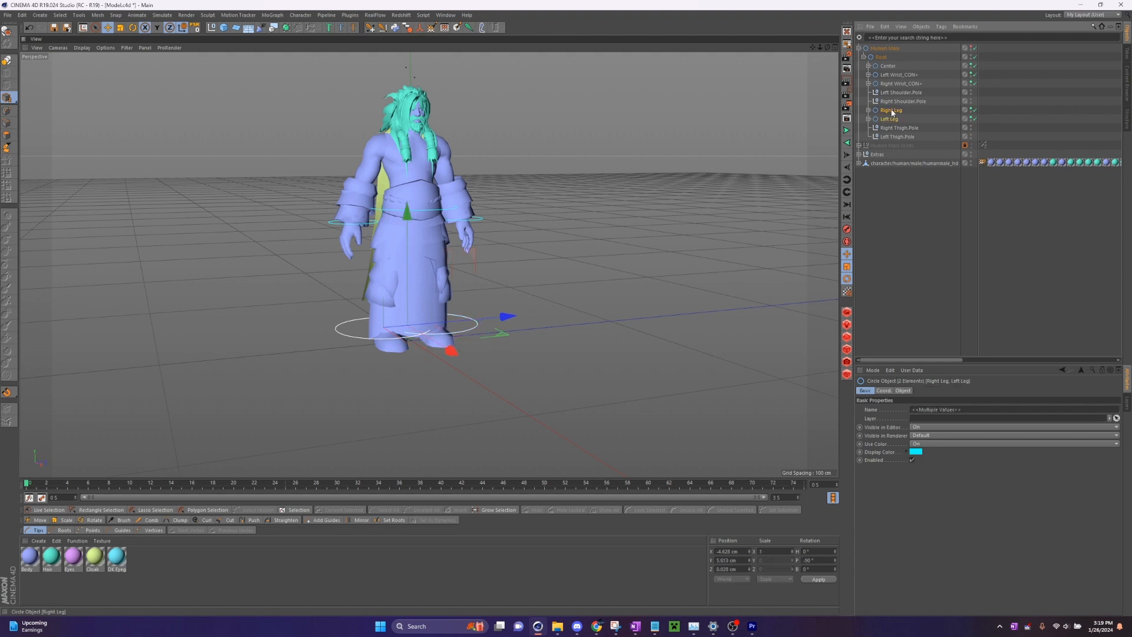
pyautogui.click(902, 391)
pyautogui.moveTo(937, 425); pyautogui.dragTo(938, 425)
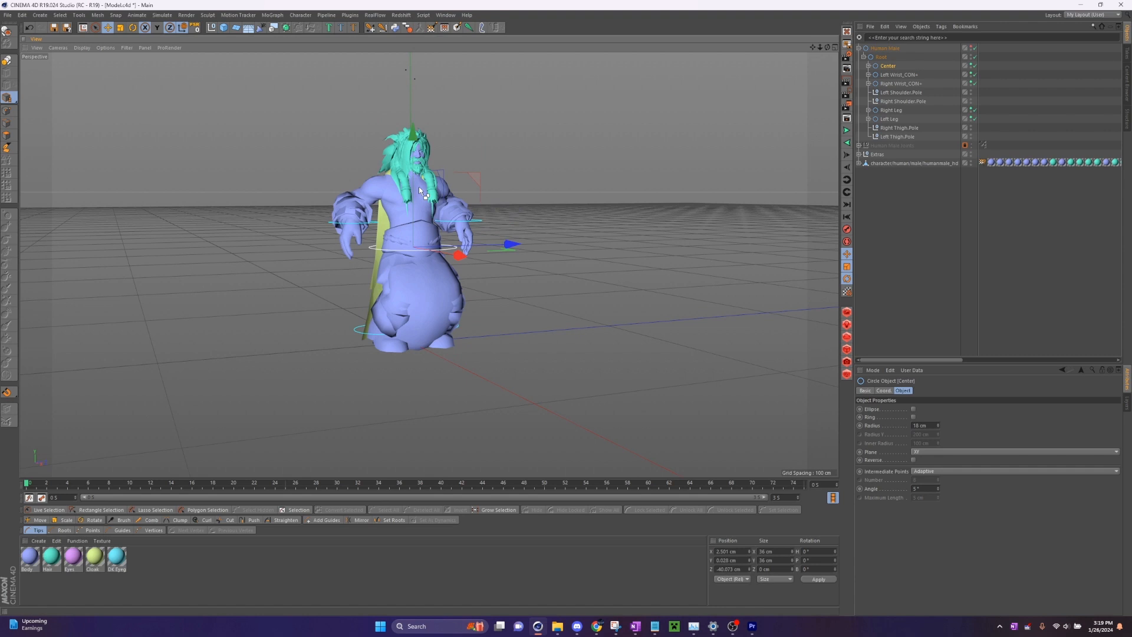
pyautogui.hotkey('ctrl', 'z')
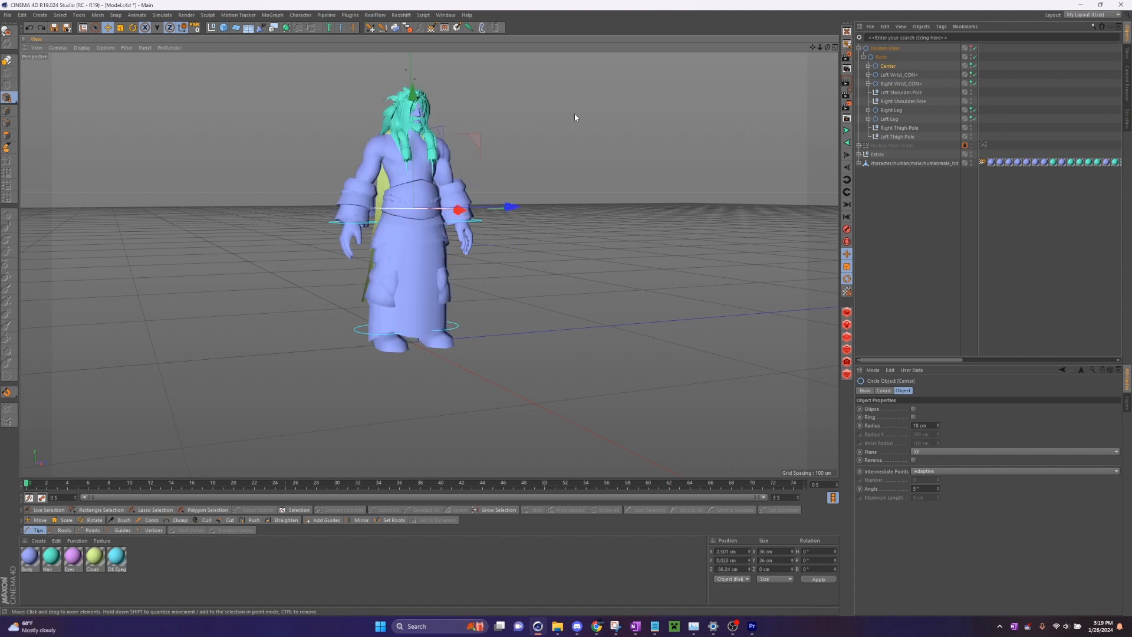
# - Hide the Extras group in the viewport and select the Center controller
pyautogui.scroll(1, 629, 96)
pyautogui.moveTo(826, 49); pyautogui.dragTo(825, 51)
pyautogui.moveTo(625, 183); pyautogui.dragTo(724, 209)
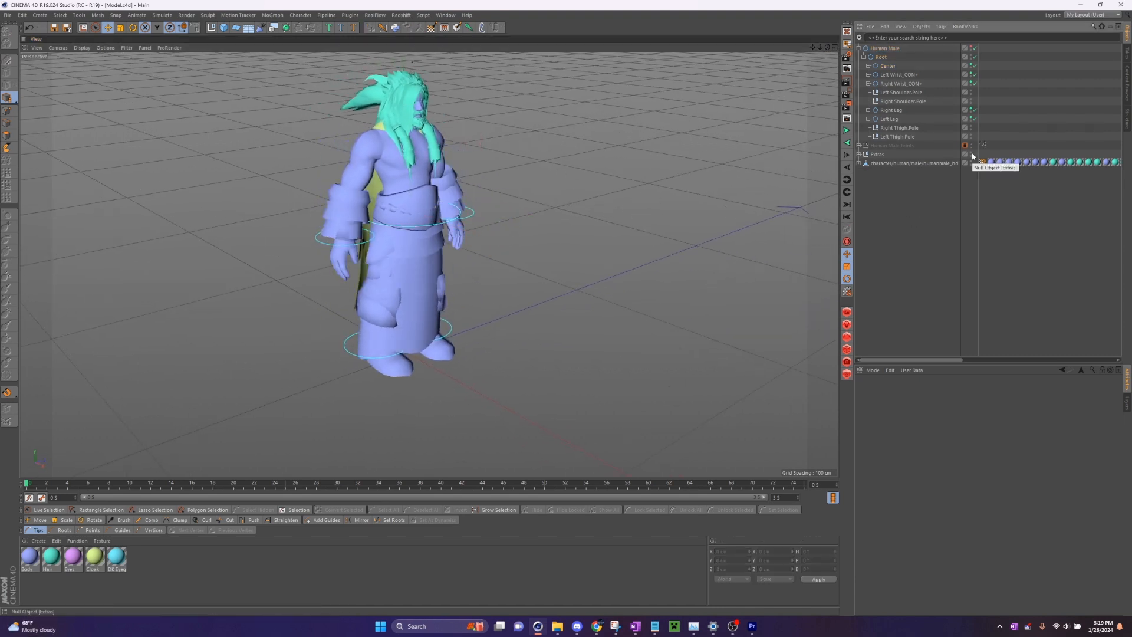
pyautogui.doubleClick(971, 153)
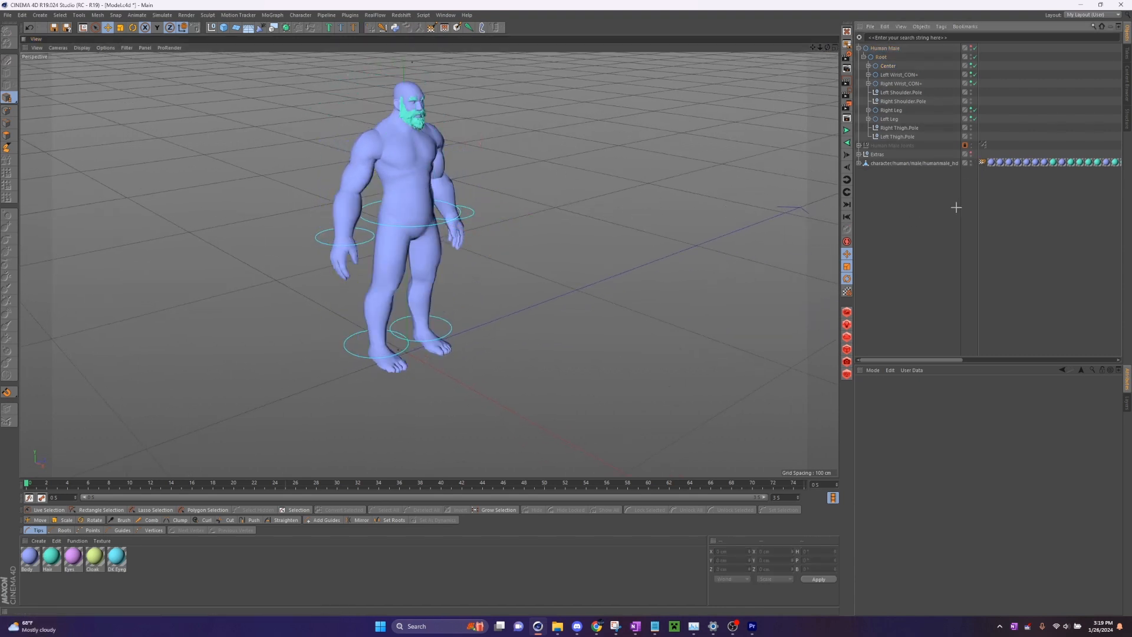
pyautogui.click(892, 67)
pyautogui.moveTo(826, 49); pyautogui.dragTo(826, 49)
pyautogui.moveTo(564, 195); pyautogui.dragTo(416, 156)
# - Try rotating Right Tippy-Toes and Left Tippy-Toes together about their heading, and undo the rotation
pyautogui.click(869, 110)
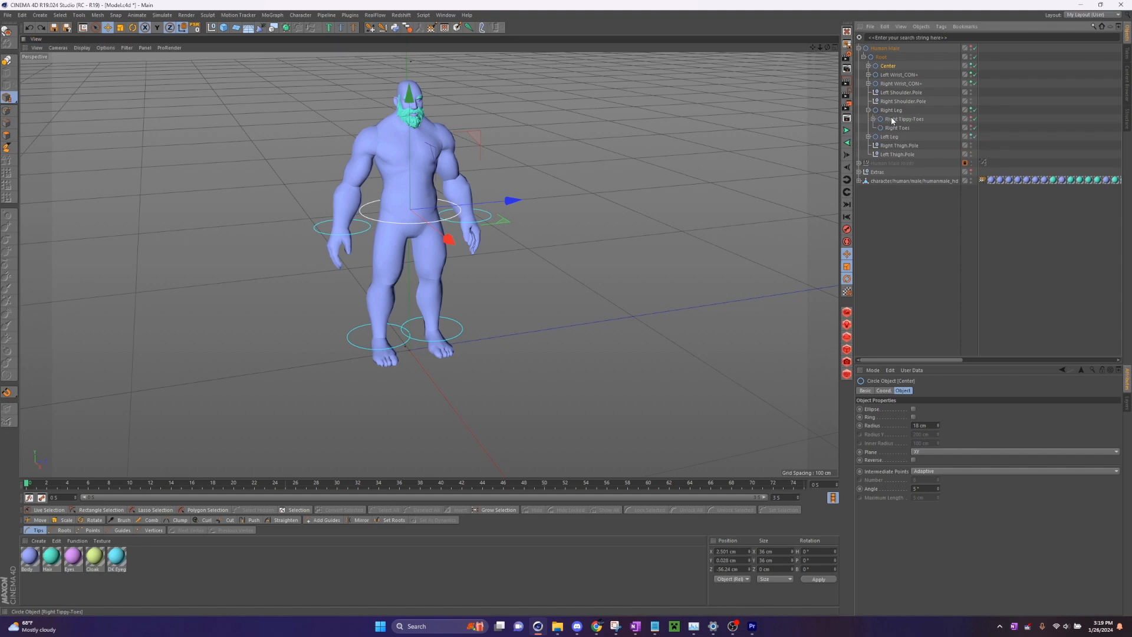
pyautogui.click(893, 120)
pyautogui.click(869, 137)
pyautogui.keyDown('ctrl'); pyautogui.click(895, 145); pyautogui.keyUp('ctrl')
pyautogui.click(884, 391)
pyautogui.scroll(3, 457, 379)
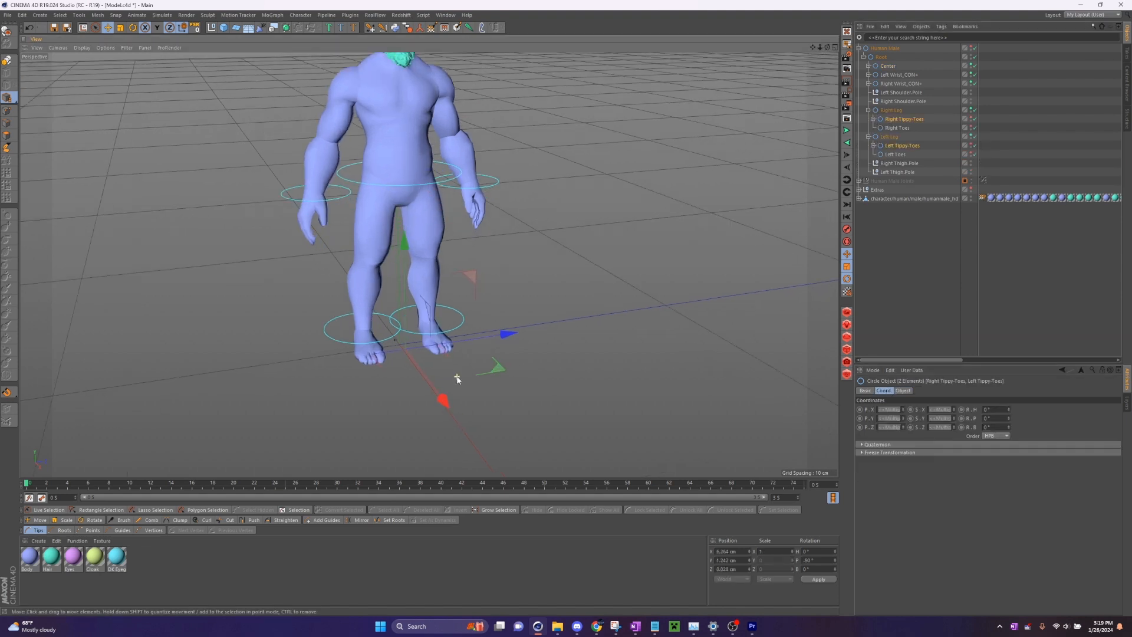
pyautogui.keyDown('alt'); pyautogui.moveTo(789, 70); pyautogui.dragTo(825, 94); pyautogui.keyUp('alt')
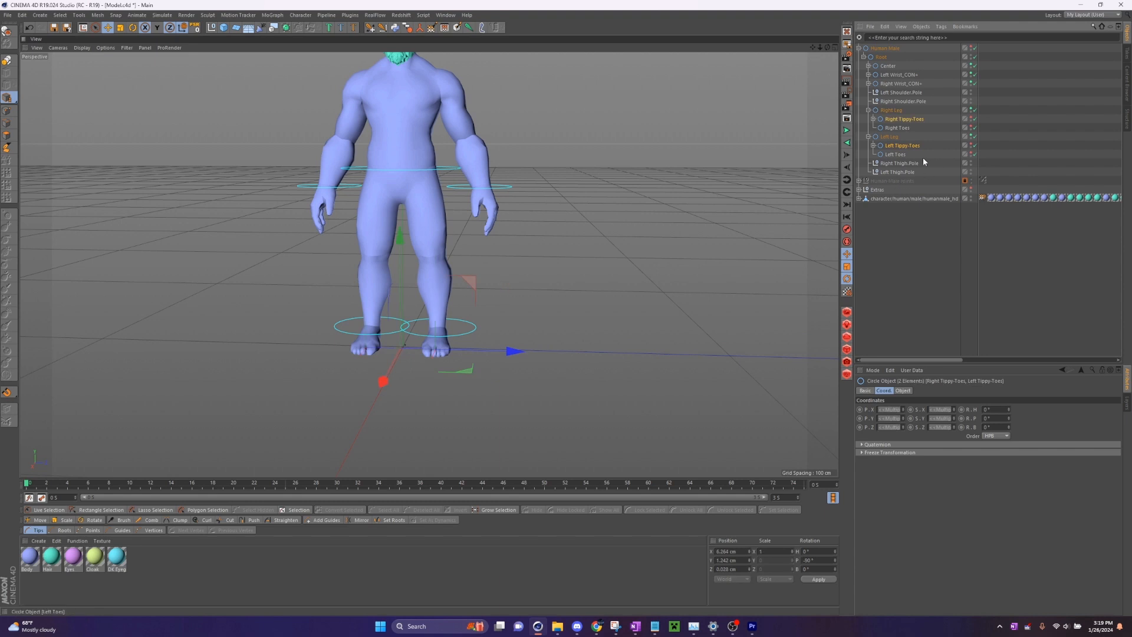
pyautogui.click(885, 391)
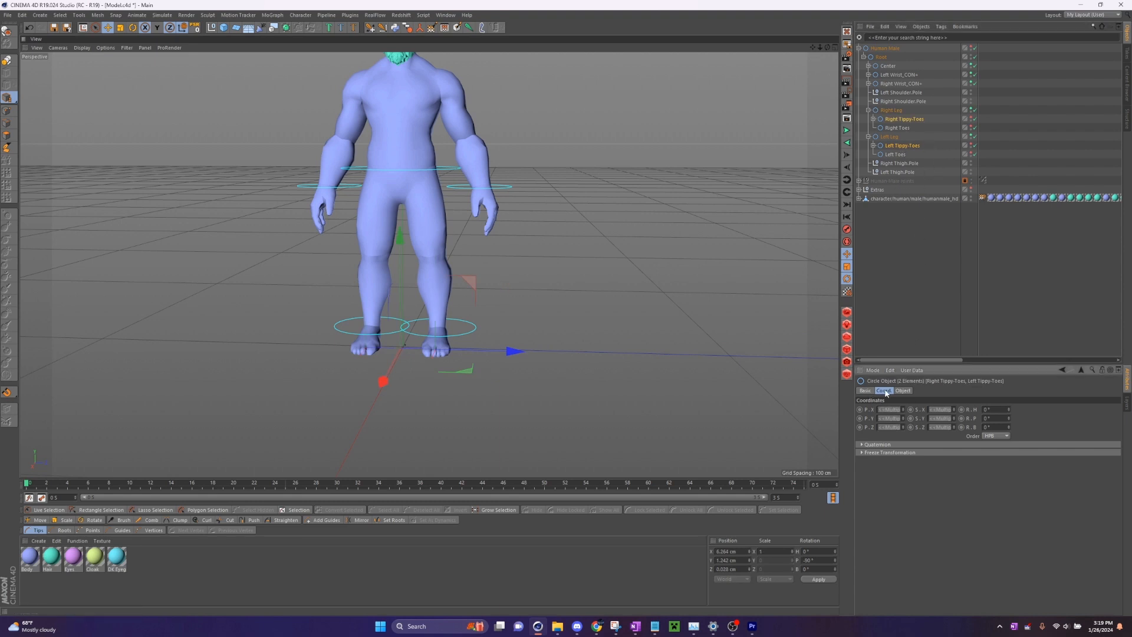
pyautogui.moveTo(1009, 410); pyautogui.dragTo(1009, 386)
pyautogui.moveTo(827, 48); pyautogui.dragTo(749, 36)
pyautogui.hotkey('ctrl', 'z')
pyautogui.moveTo(1009, 409); pyautogui.dragTo(1009, 396)
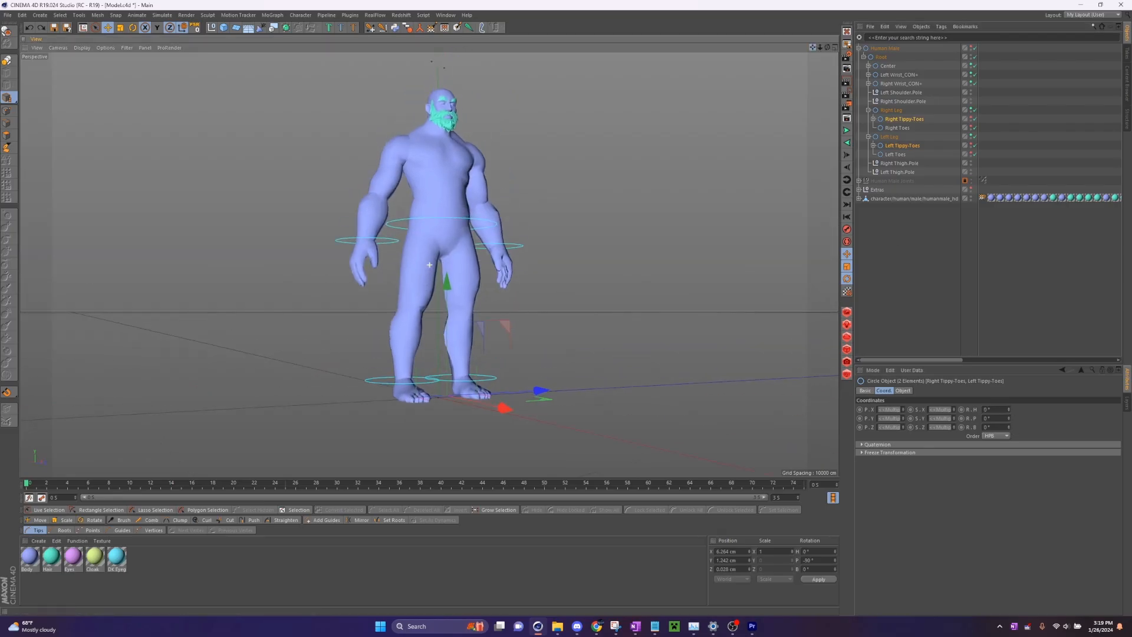
pyautogui.moveTo(827, 47); pyautogui.dragTo(786, 67)
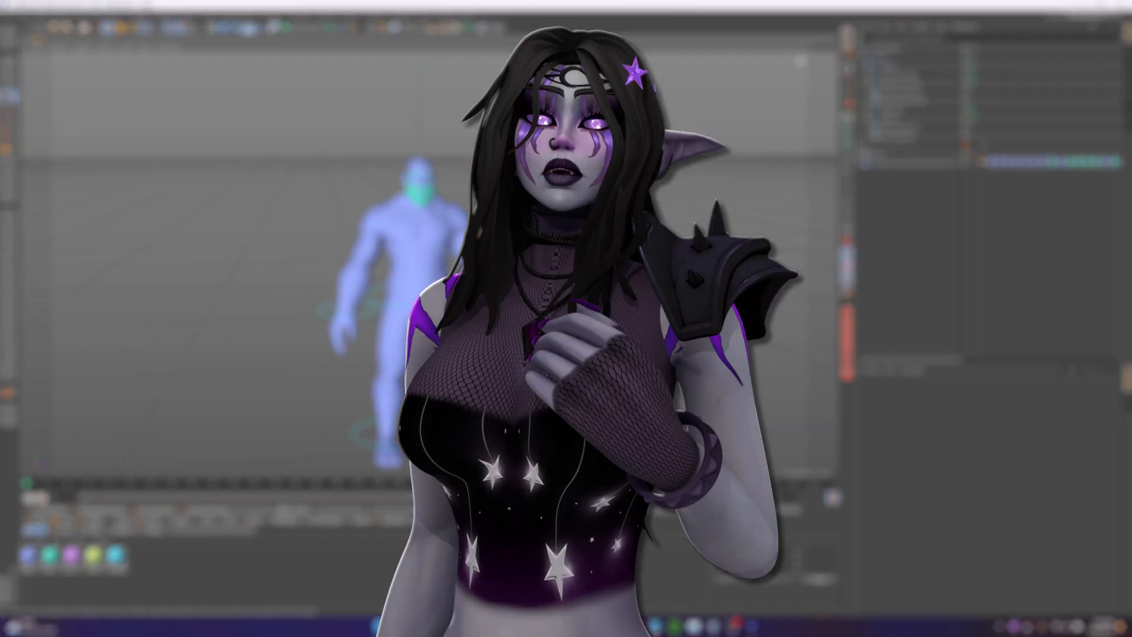